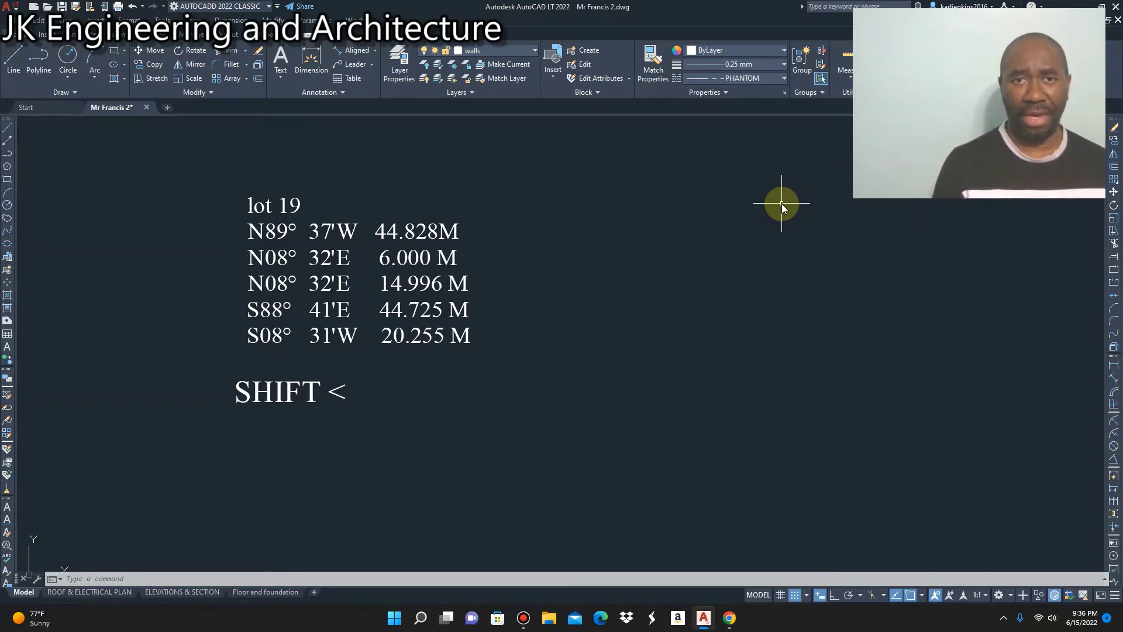
# Step: Examine the bearings and distances listed for lot 19
pyautogui.scroll(2, 296, 202)
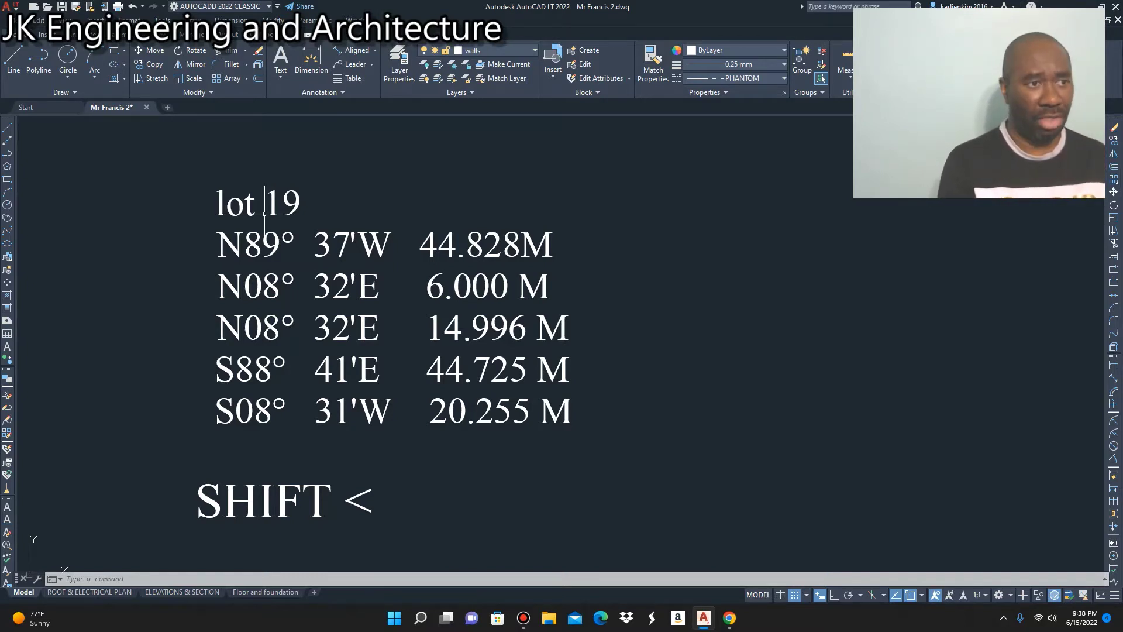
pyautogui.scroll(-2, 264, 214)
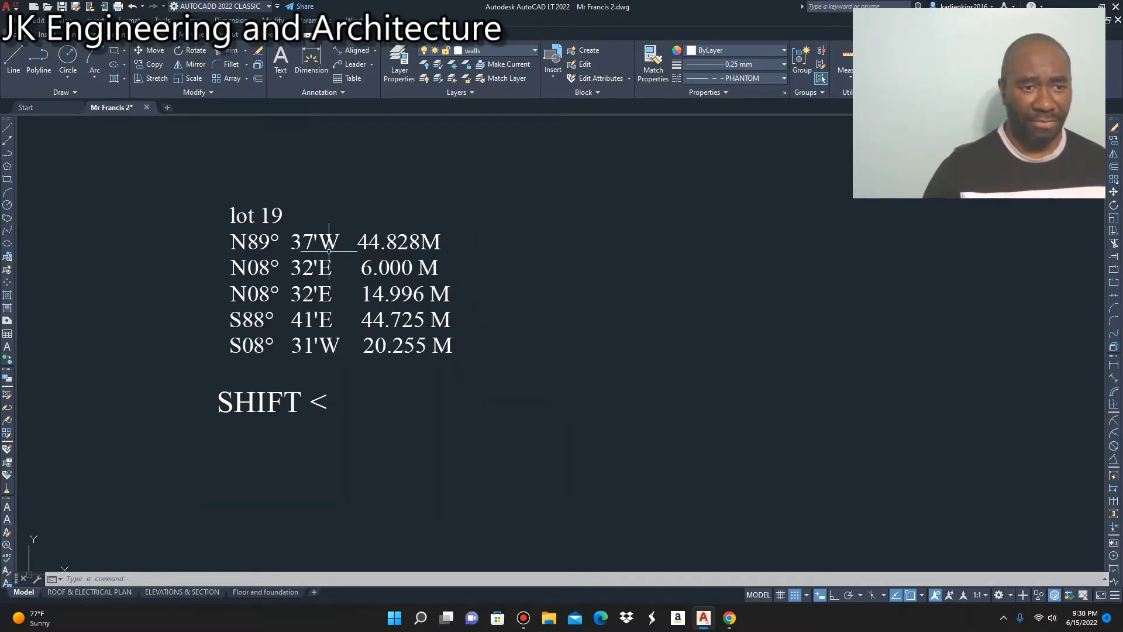
pyautogui.scroll(2, 339, 249)
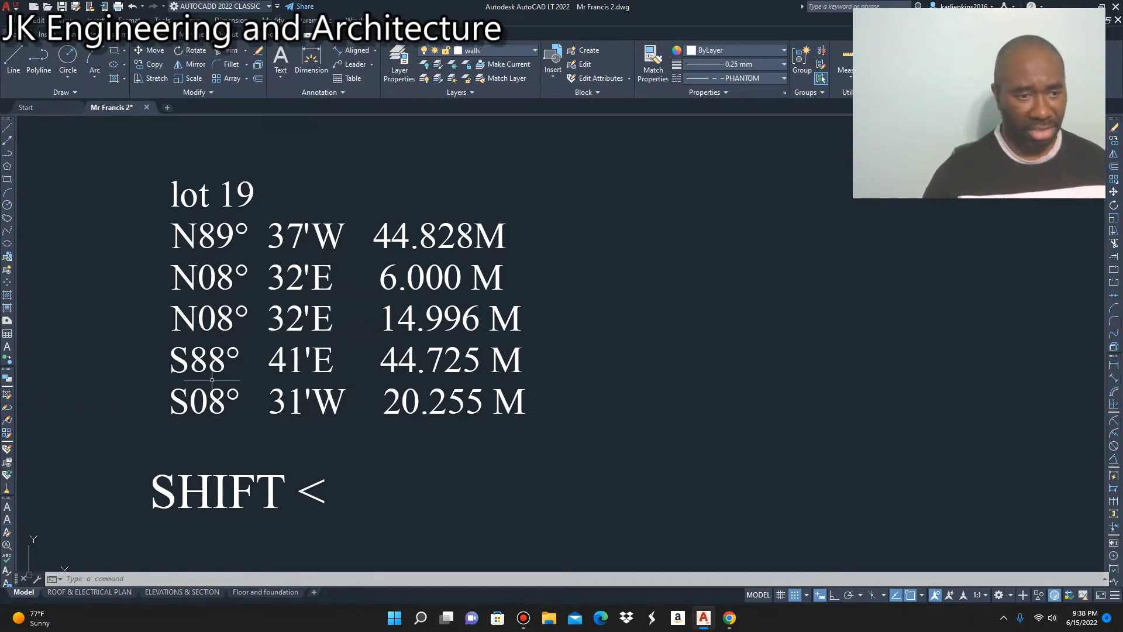
pyautogui.scroll(2, 198, 391)
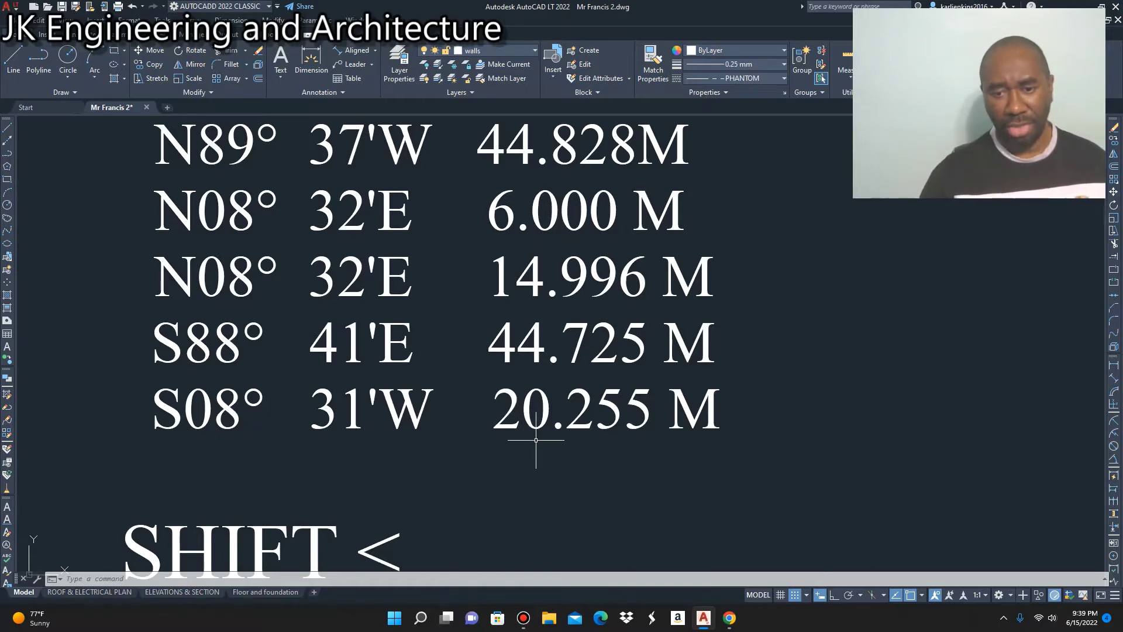
pyautogui.scroll(-5, 345, 298)
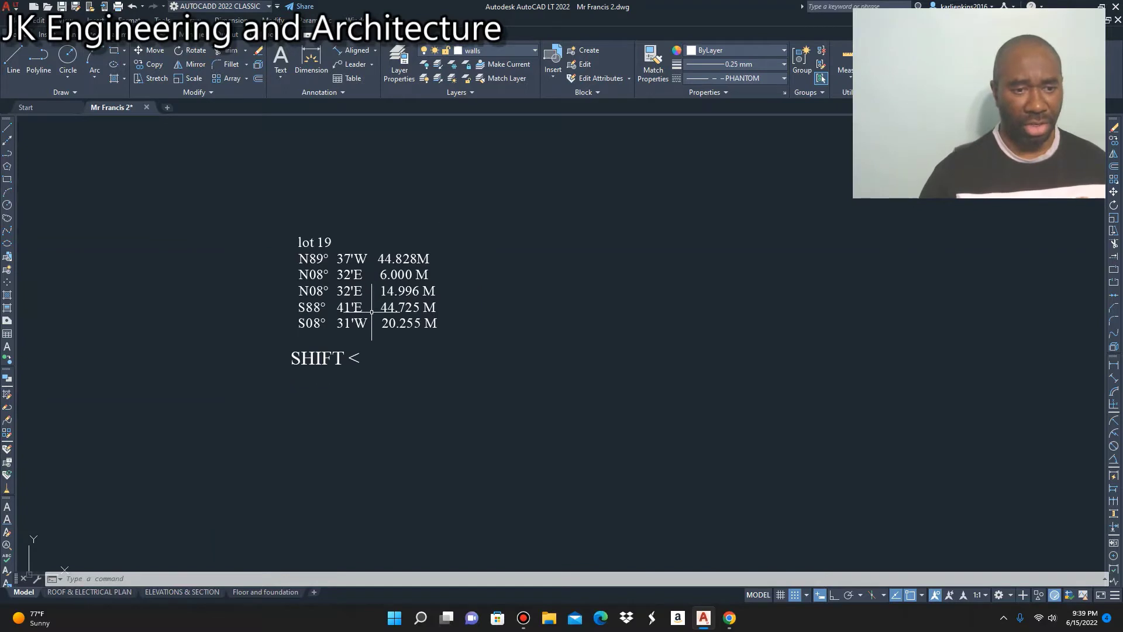
pyautogui.scroll(2, 301, 375)
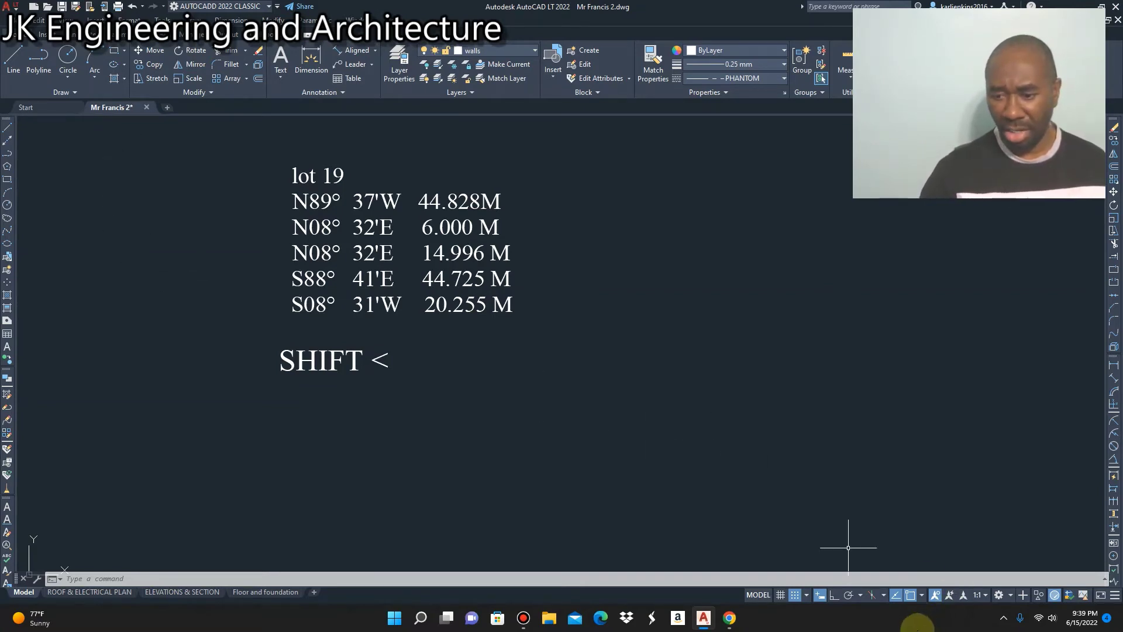
pyautogui.click(834, 595)
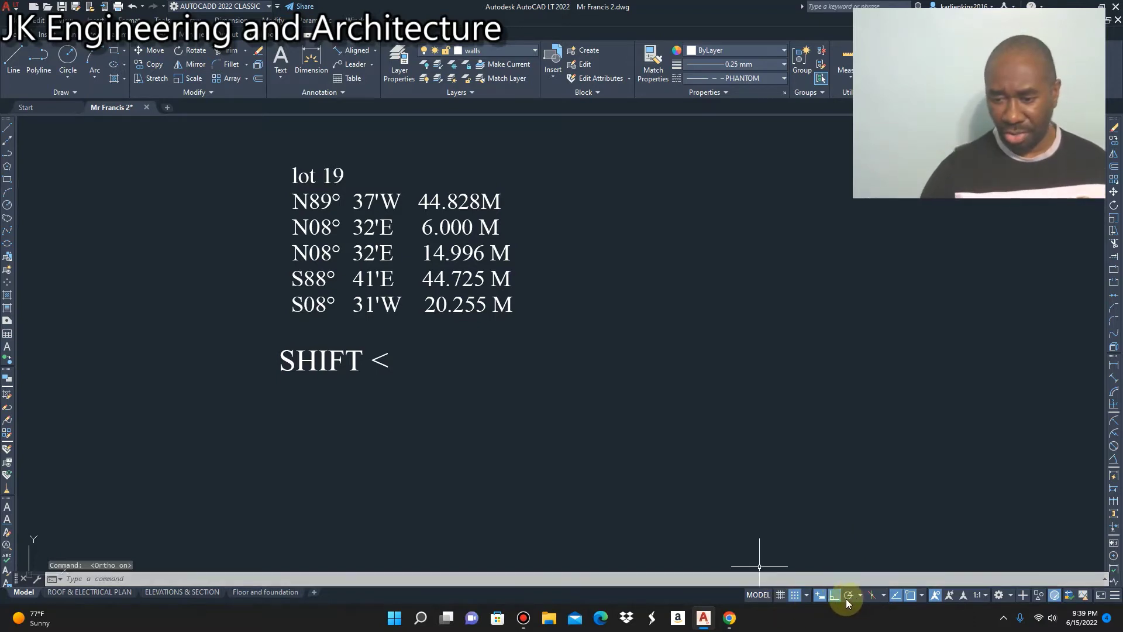
pyautogui.click(835, 595)
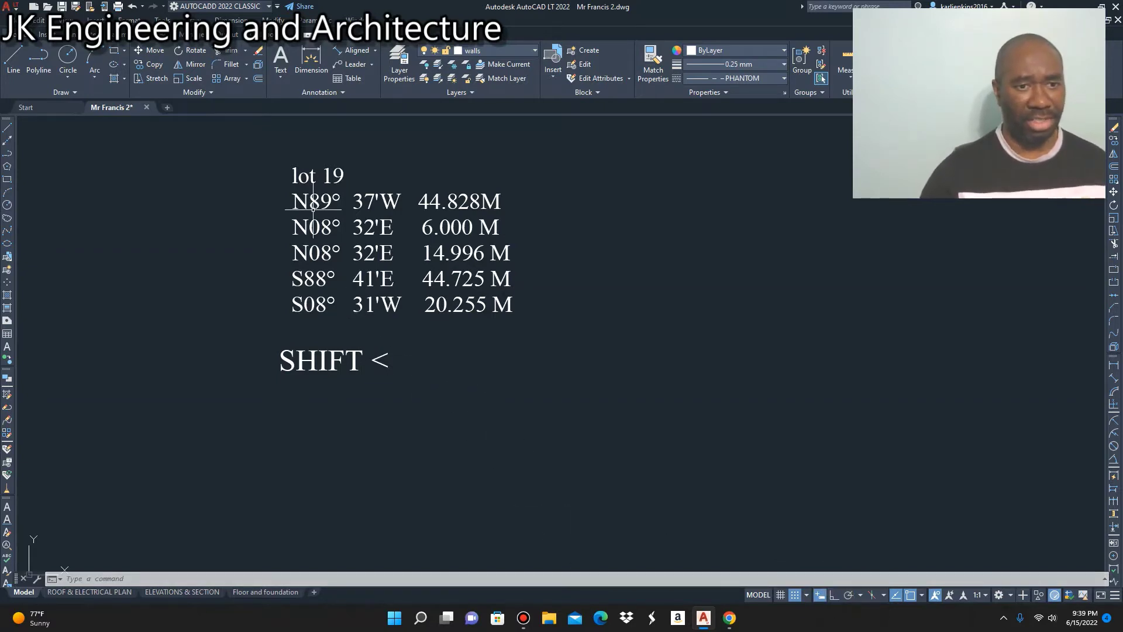
pyautogui.scroll(2, 313, 209)
pyautogui.scroll(-2, 329, 212)
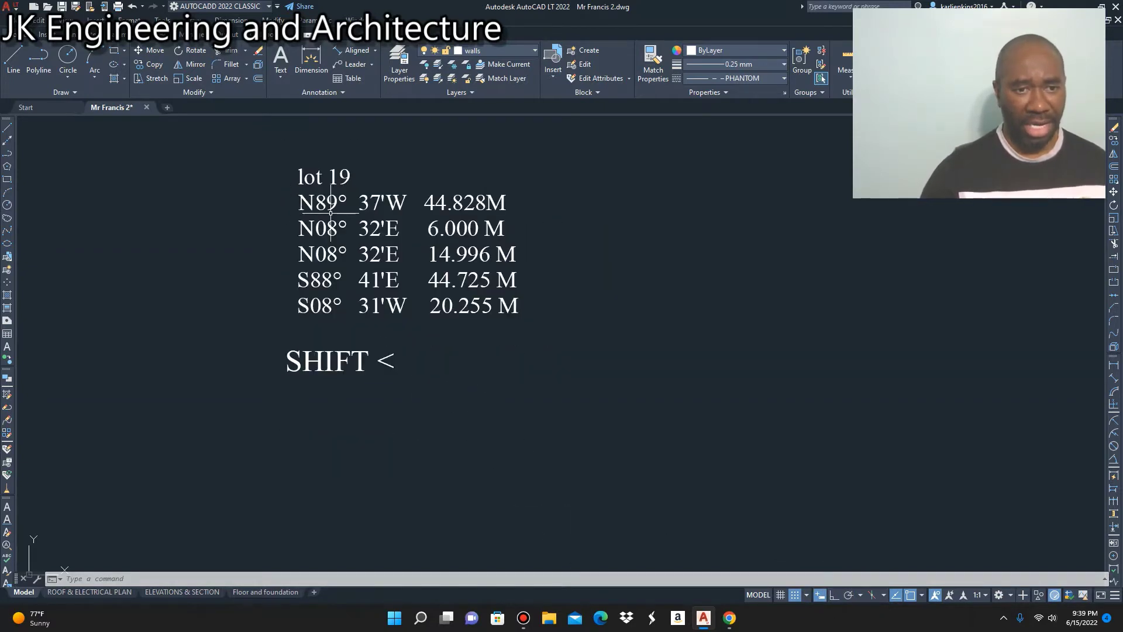
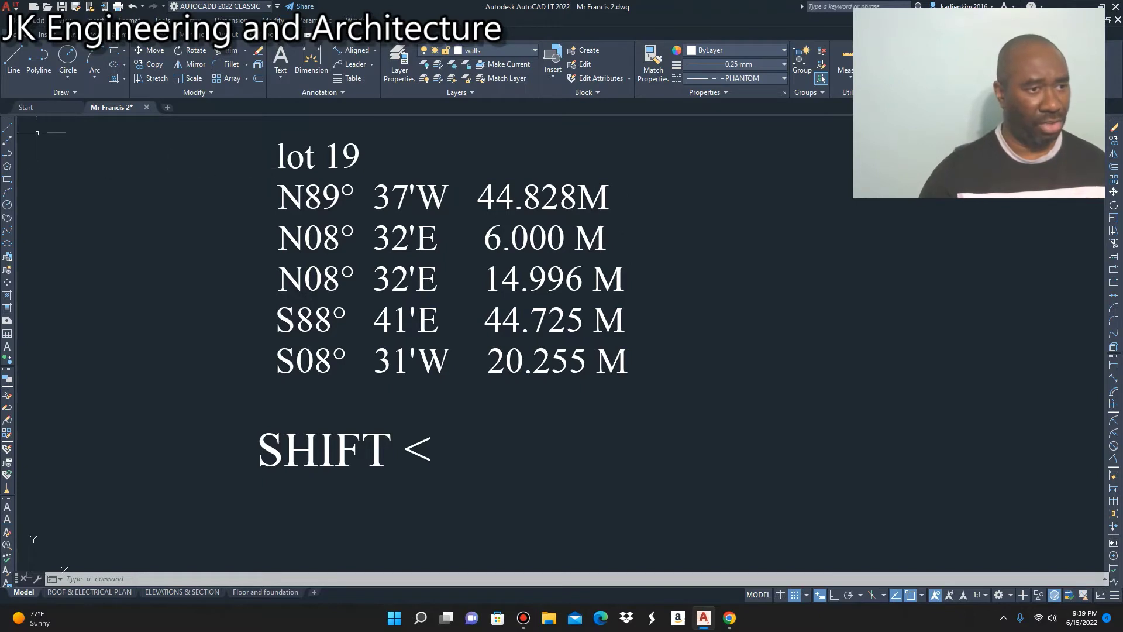
# Step: Start a line below the lot 19 notes and lock its direction to bearing N89D37'W
pyautogui.click(9, 129)
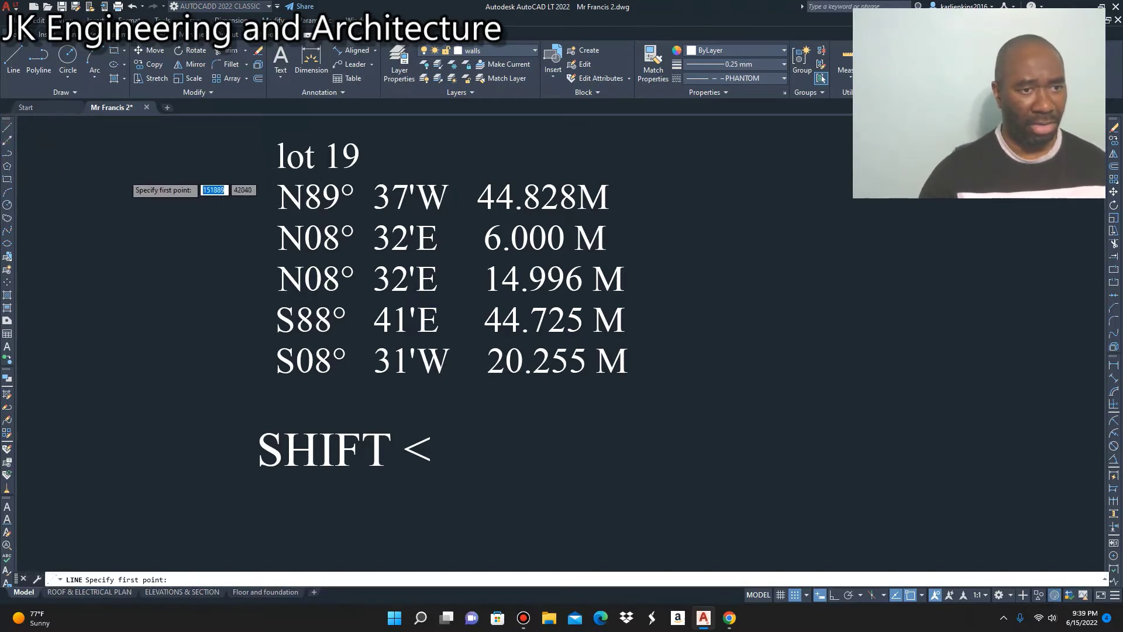
pyautogui.scroll(-2, 126, 188)
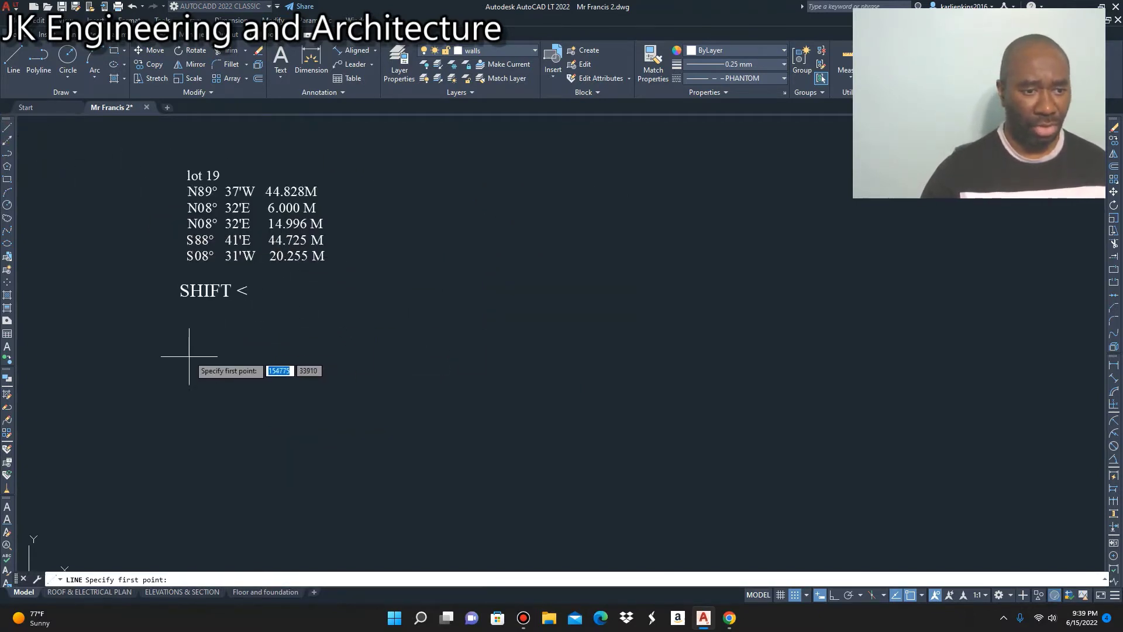
pyautogui.click(236, 350)
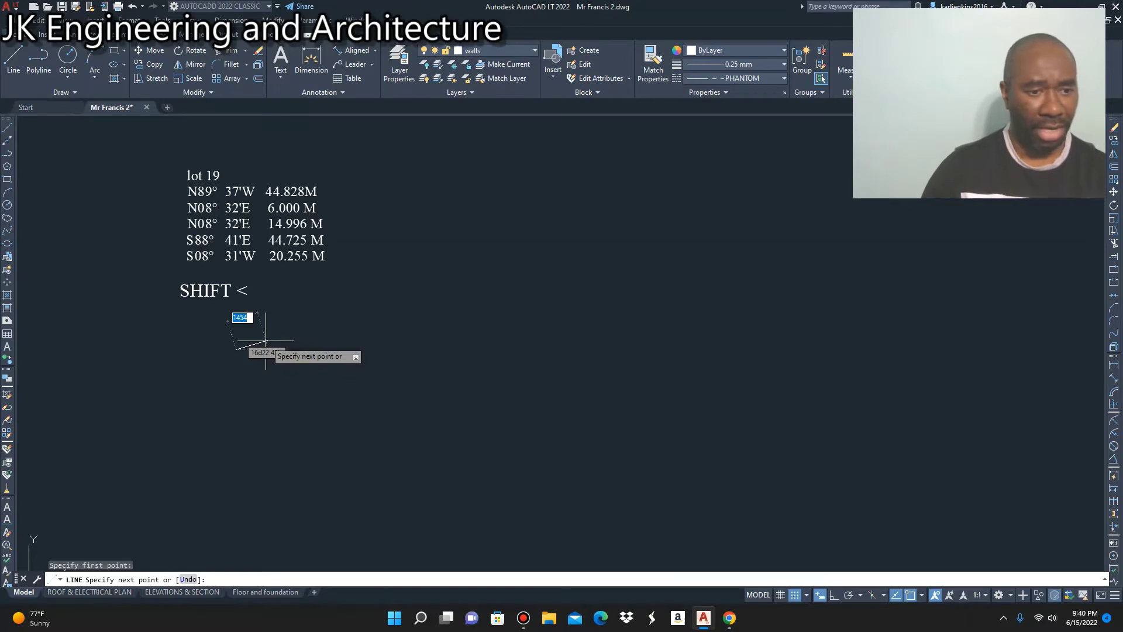
pyautogui.scroll(4, 240, 310)
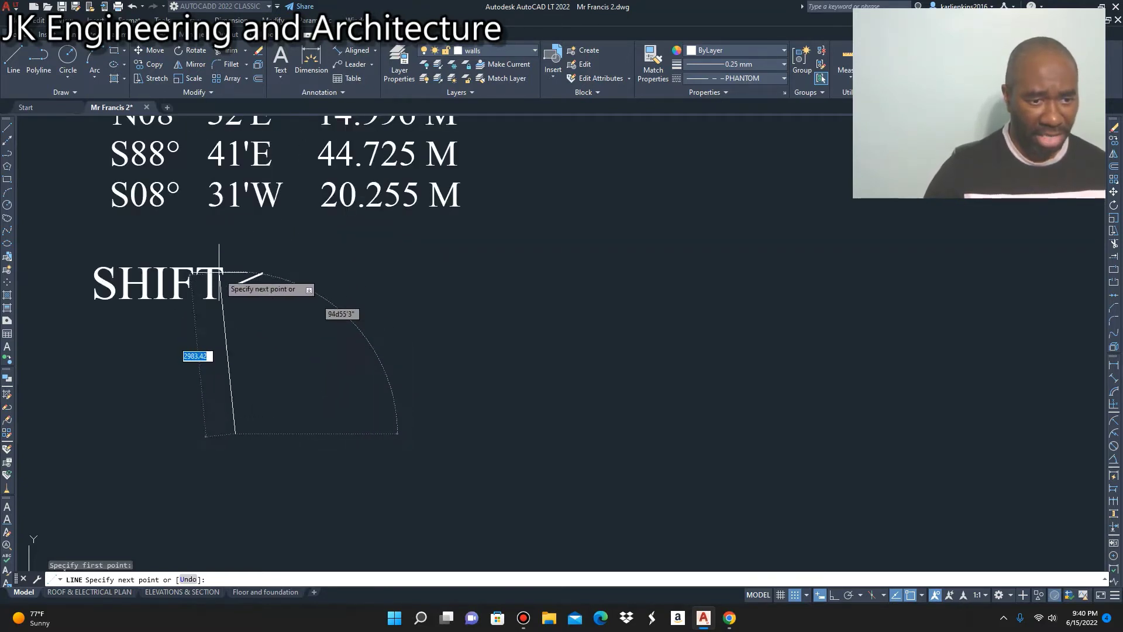
pyautogui.scroll(-2, 342, 325)
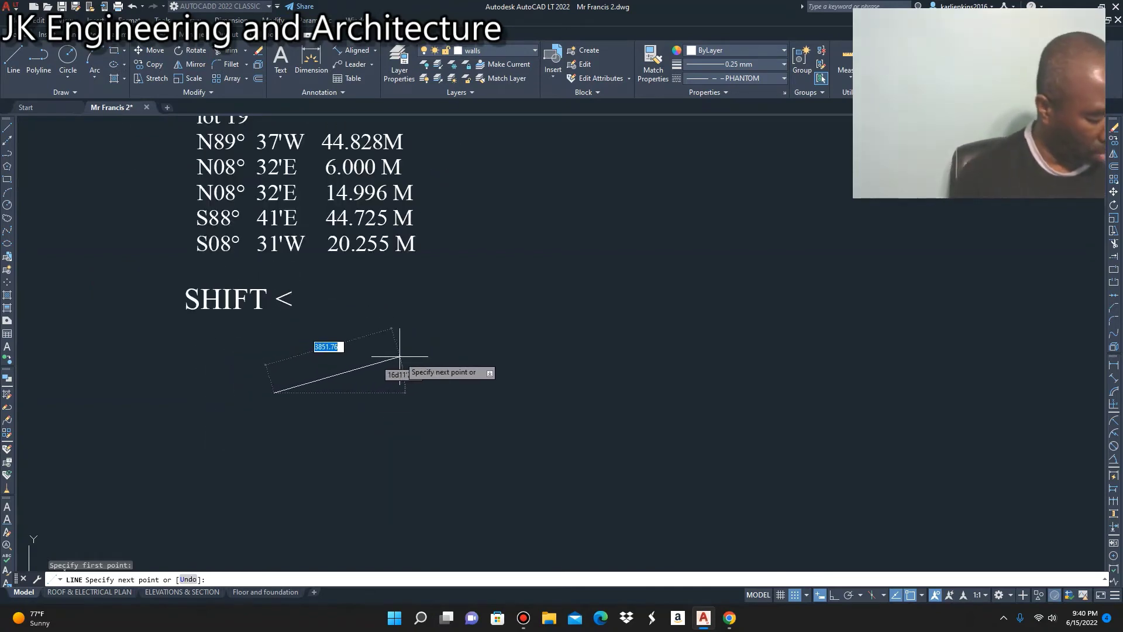
pyautogui.press('F8')
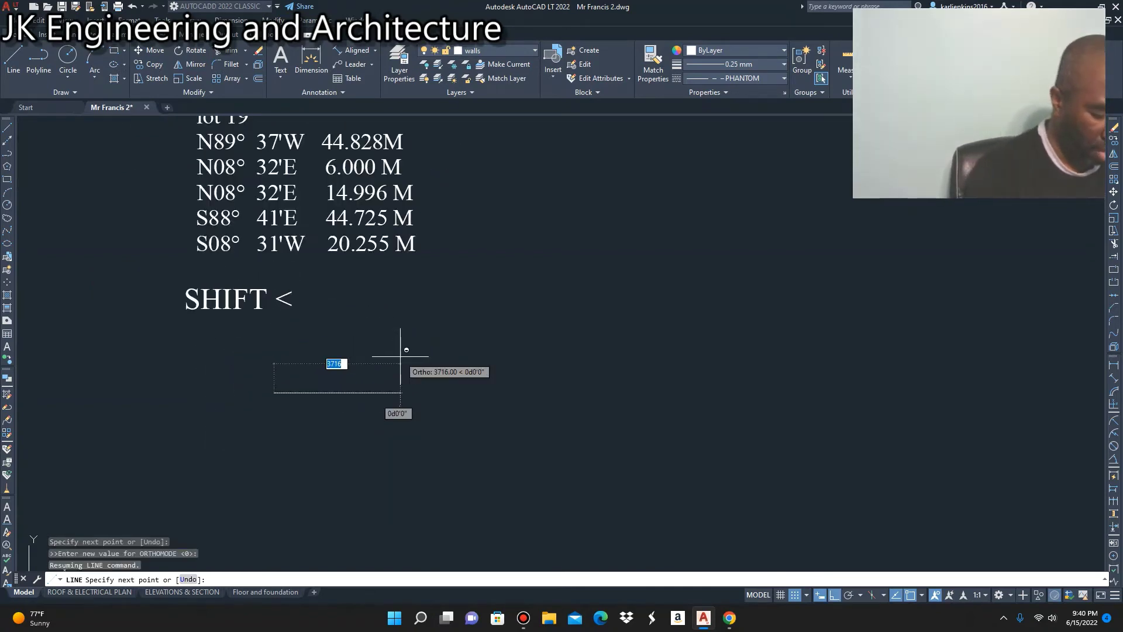
pyautogui.press('F8')
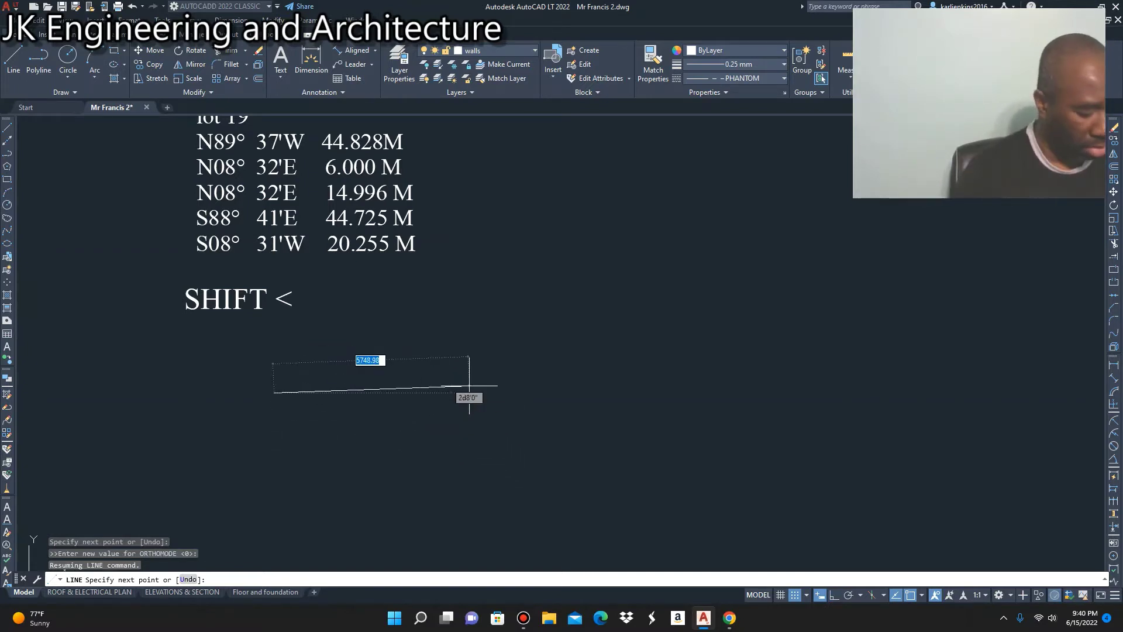
pyautogui.write('<N')
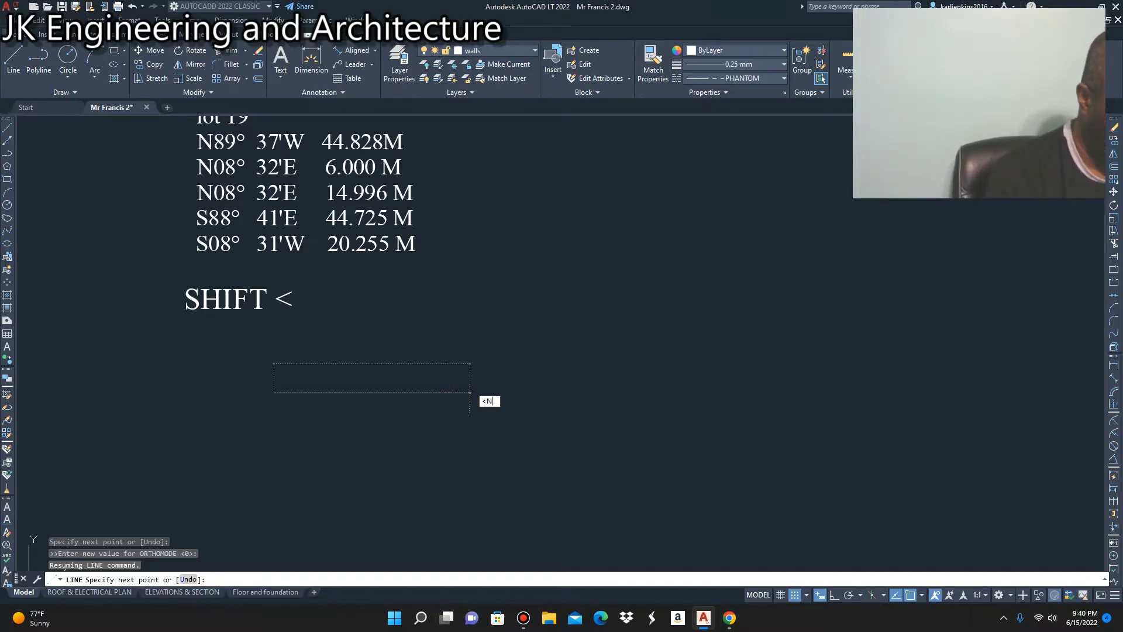
pyautogui.write('89D')
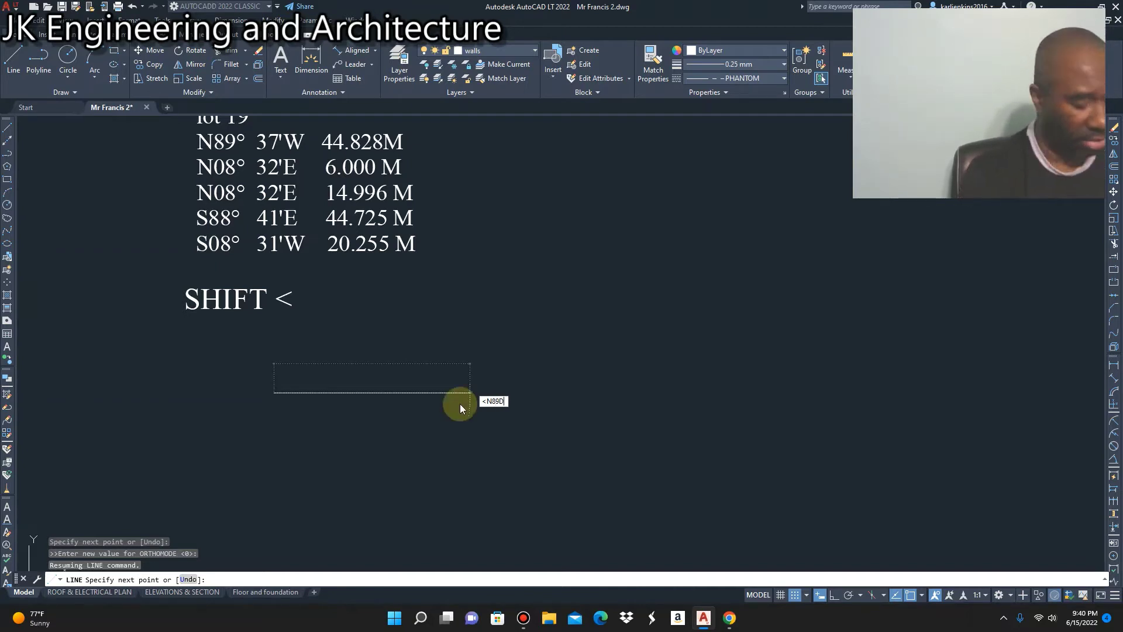
pyautogui.write("37'")
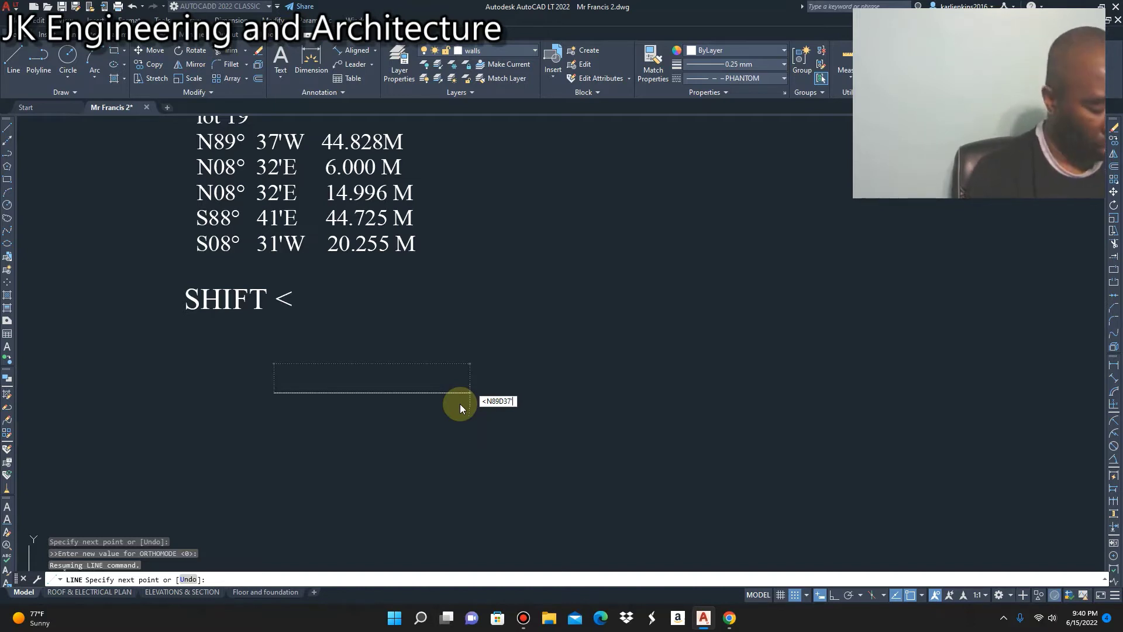
pyautogui.write('W')
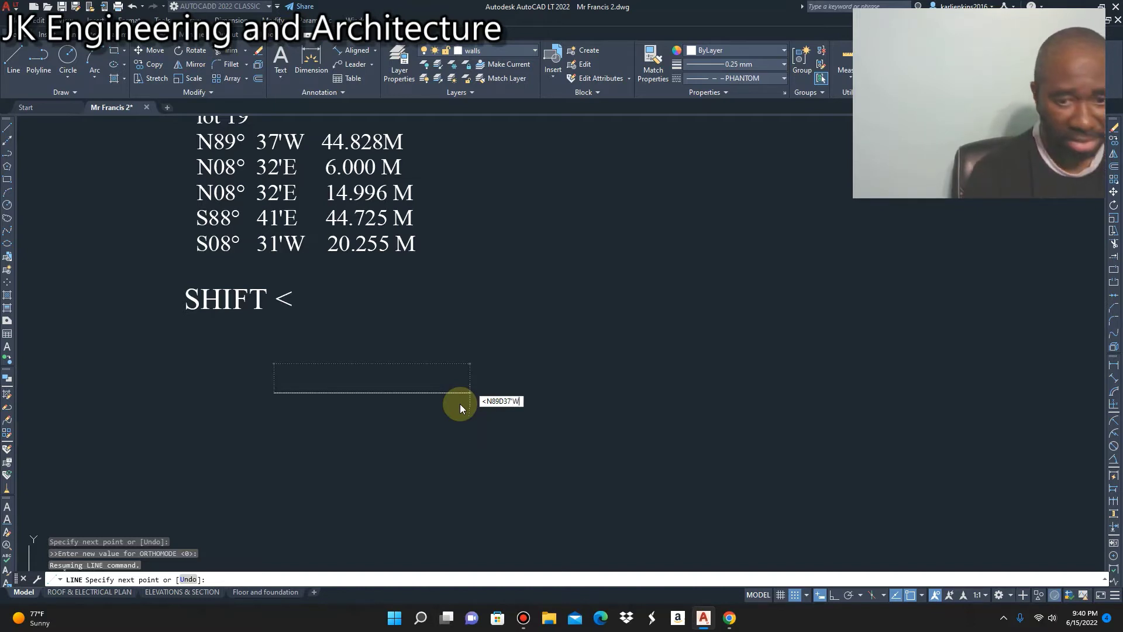
pyautogui.press('Return')
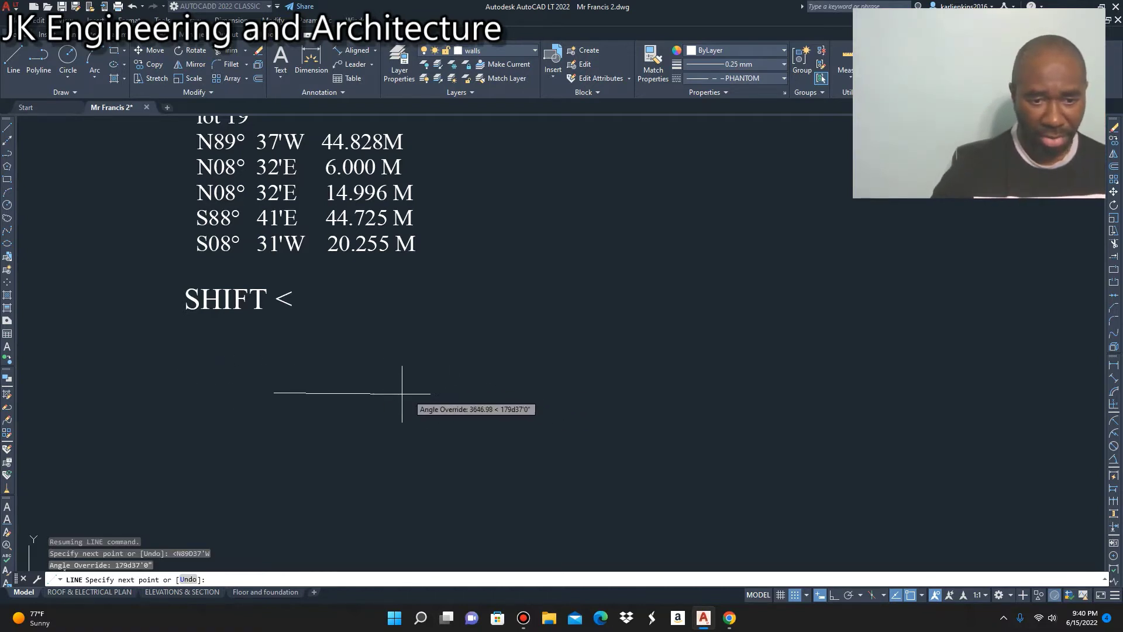
# Step: Extend the first boundary segment eastwards along the locked bearing with a length of 44828
pyautogui.scroll(2, 387, 386)
pyautogui.scroll(-2, 421, 395)
pyautogui.scroll(2, 445, 399)
pyautogui.scroll(-2, 447, 396)
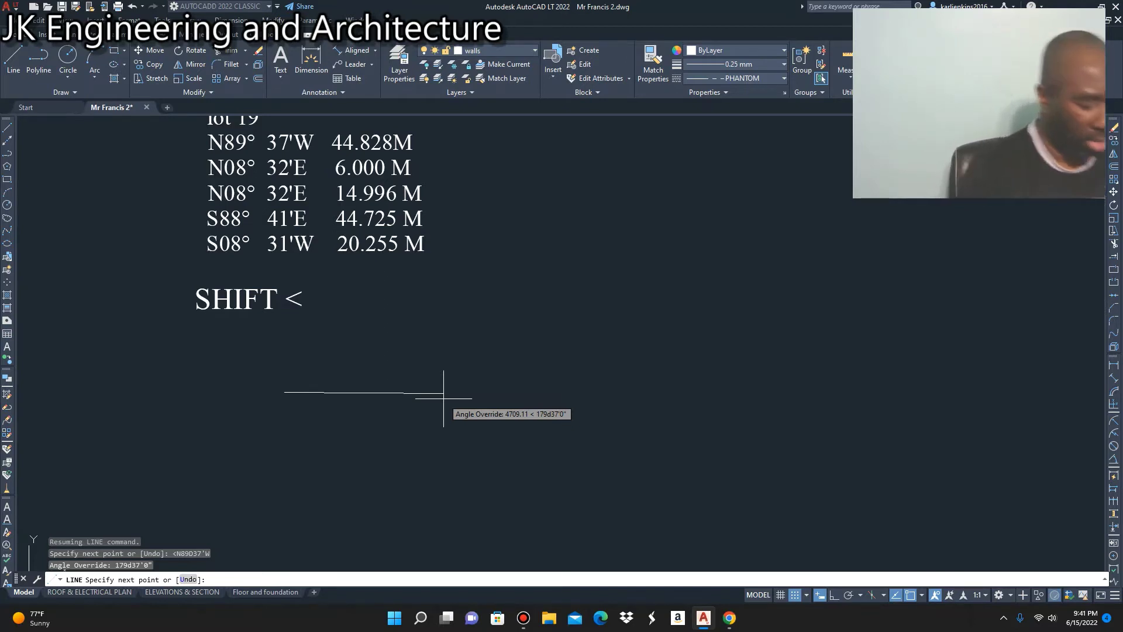
pyautogui.write('44')
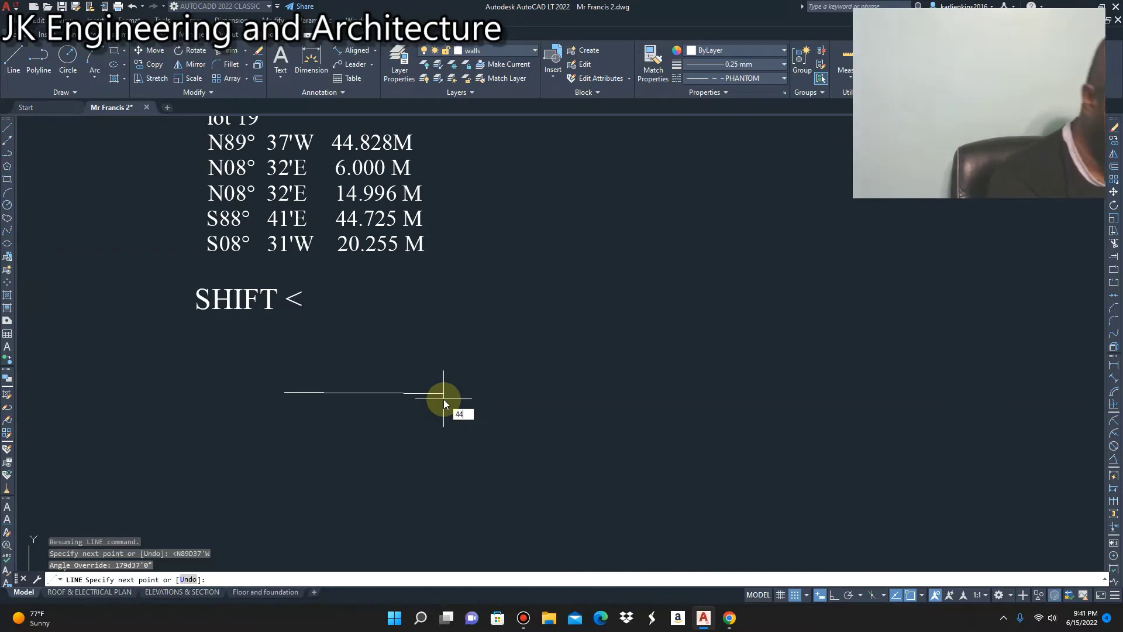
pyautogui.write('828')
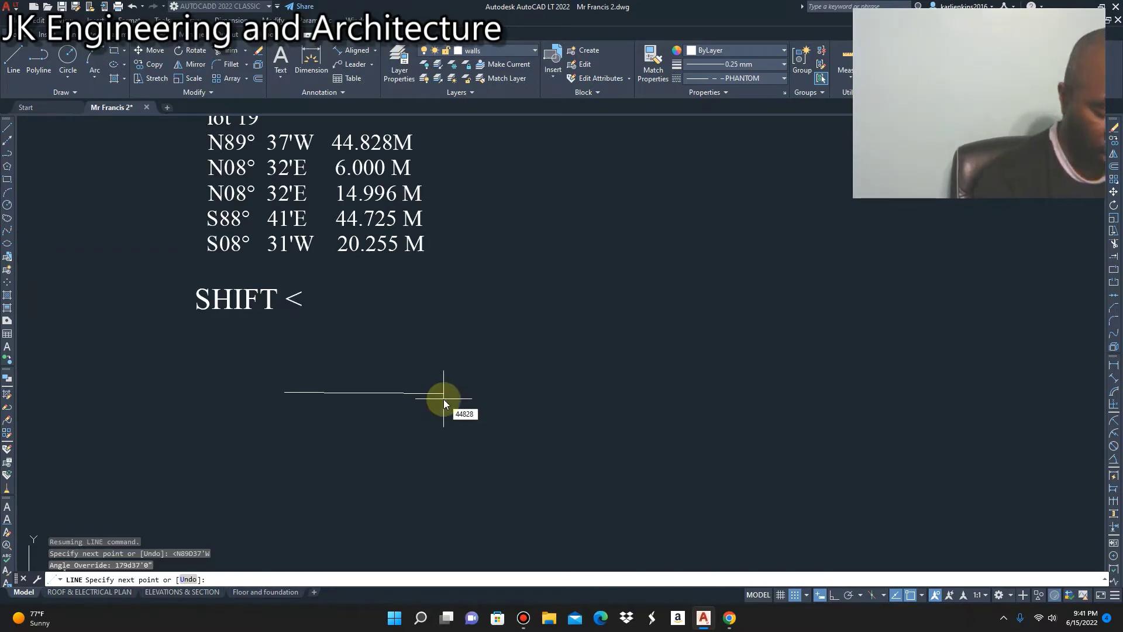
pyautogui.press('Return')
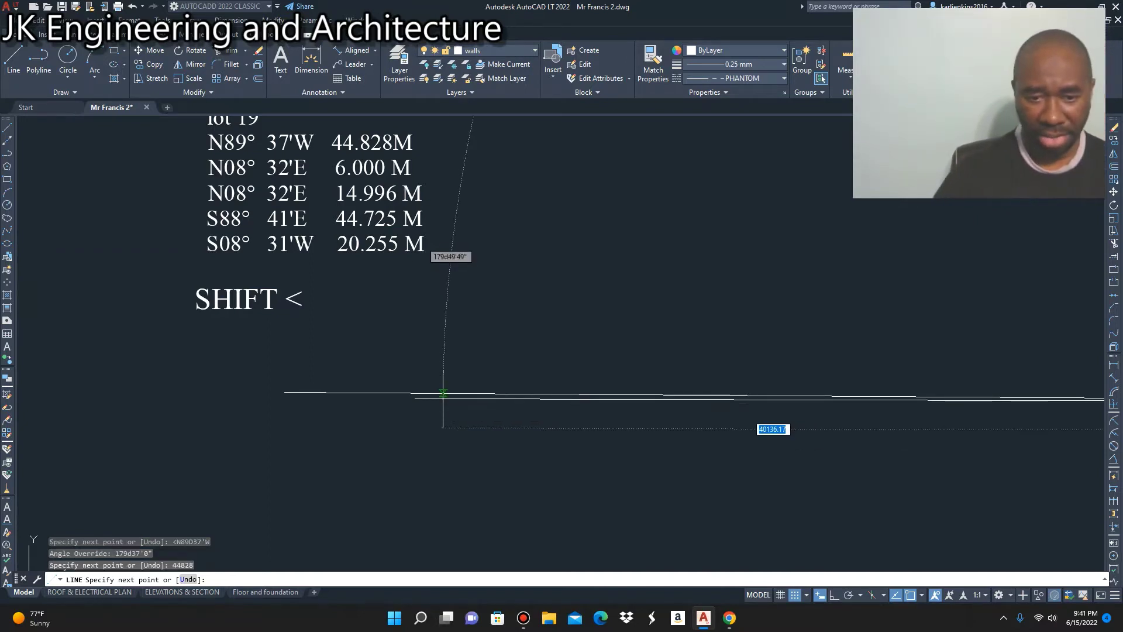
# Step: Turn on ortho mode and lock the second boundary segment's direction to bearing N08D32'E
pyautogui.scroll(-4, 380, 391)
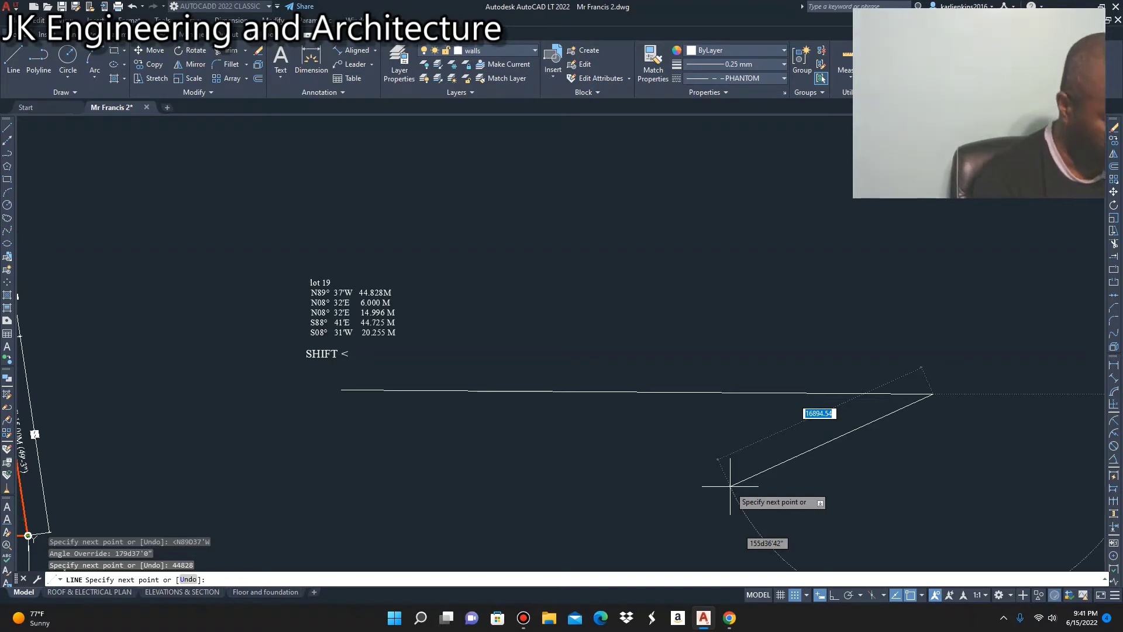
pyautogui.press('F8')
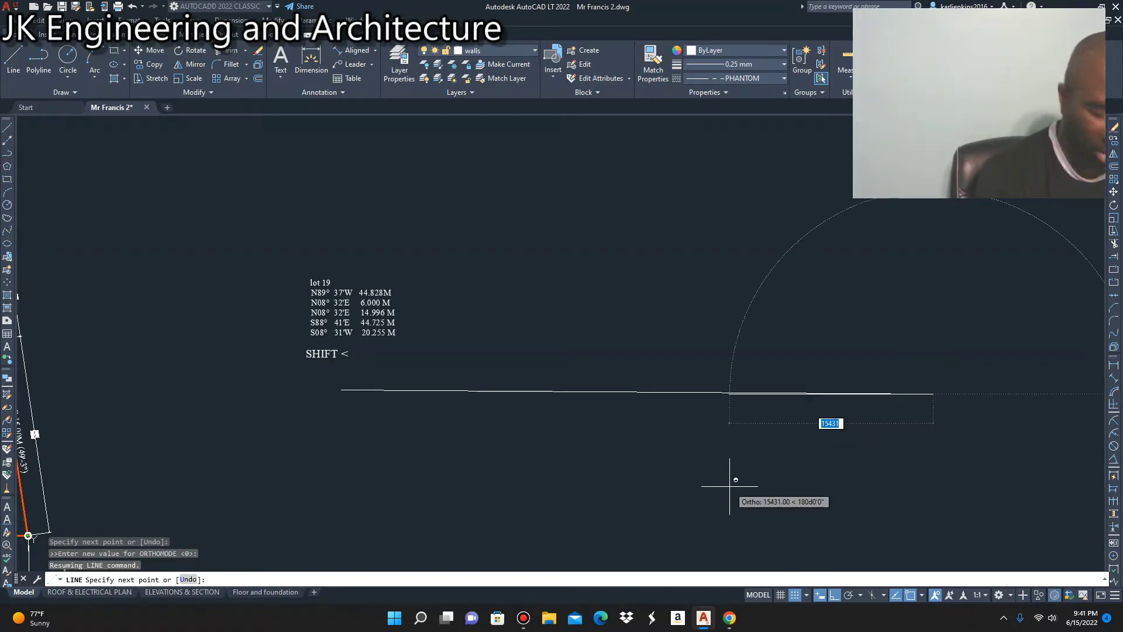
pyautogui.write('<')
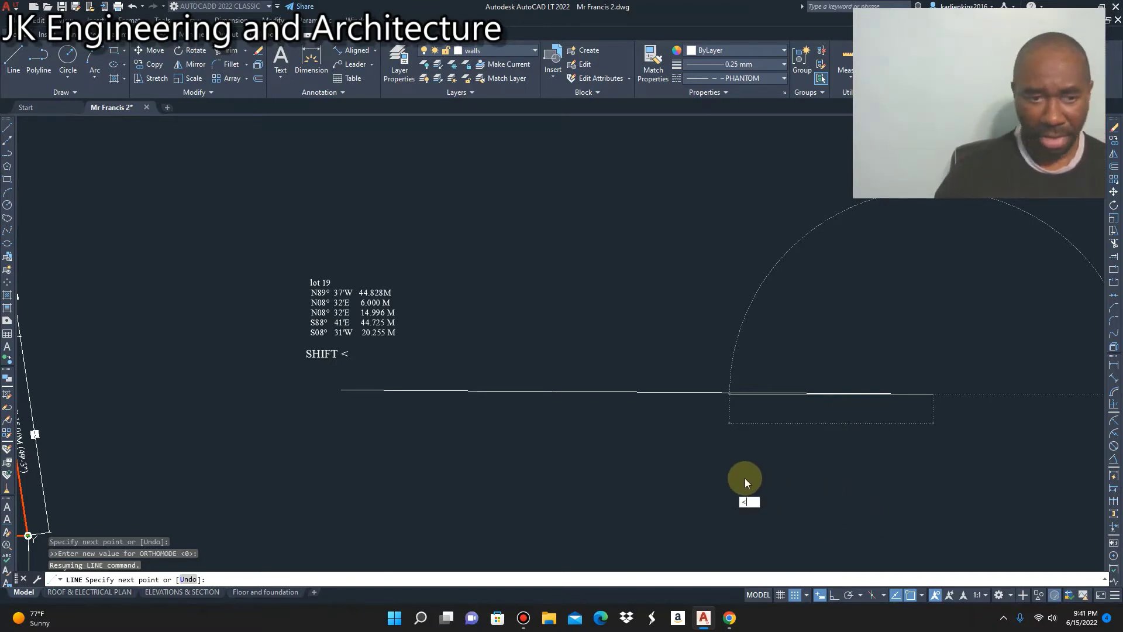
pyautogui.write('N')
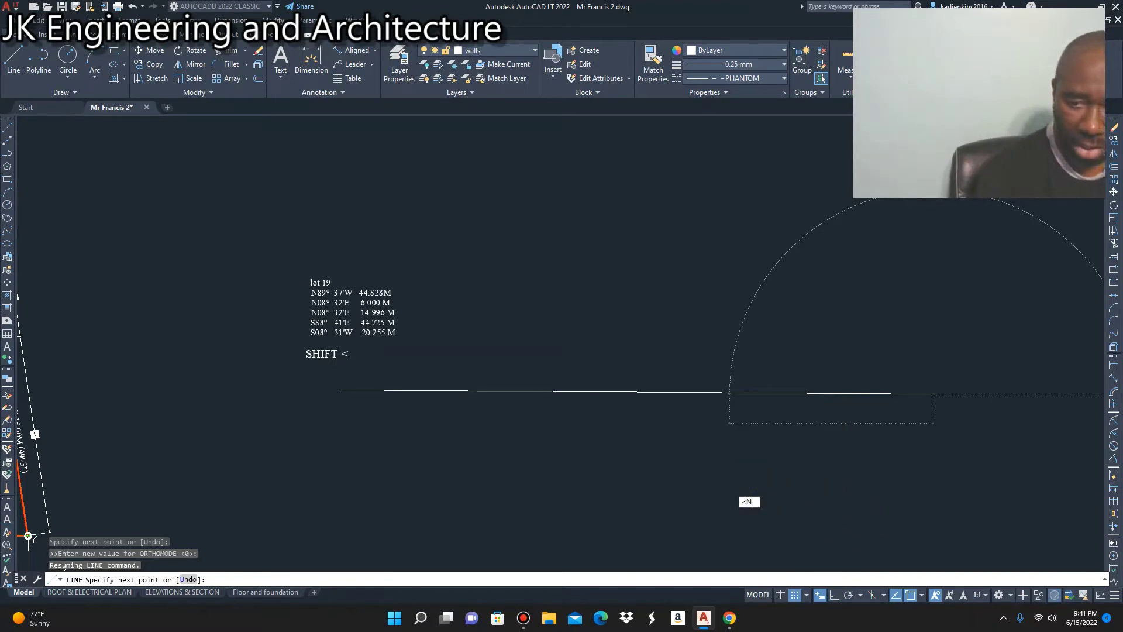
pyautogui.write('08D32')
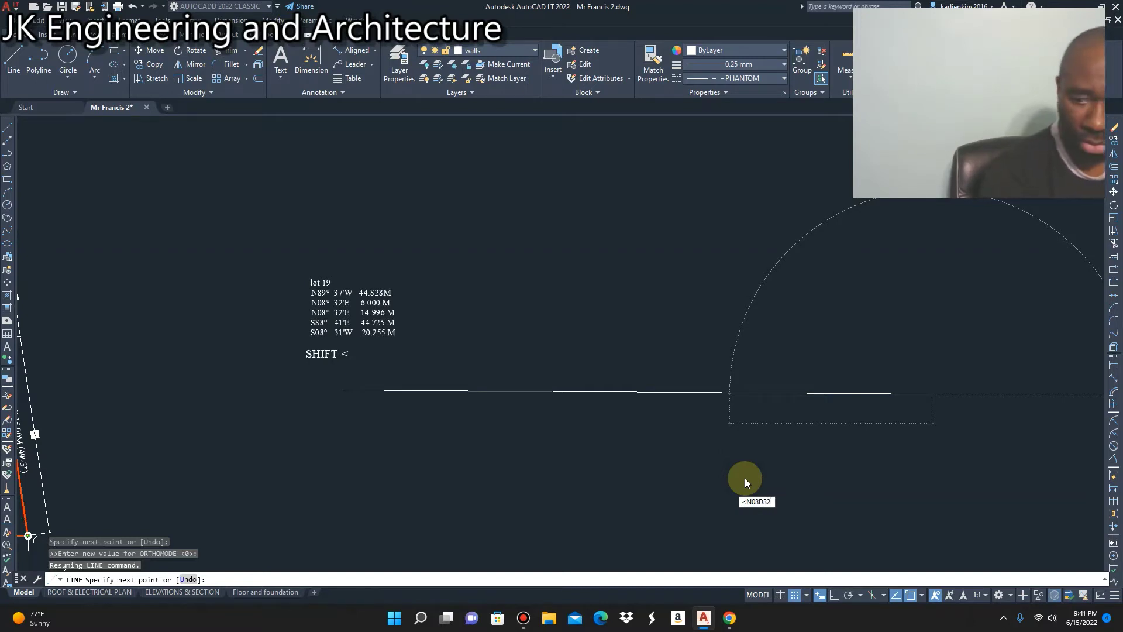
pyautogui.write("'E")
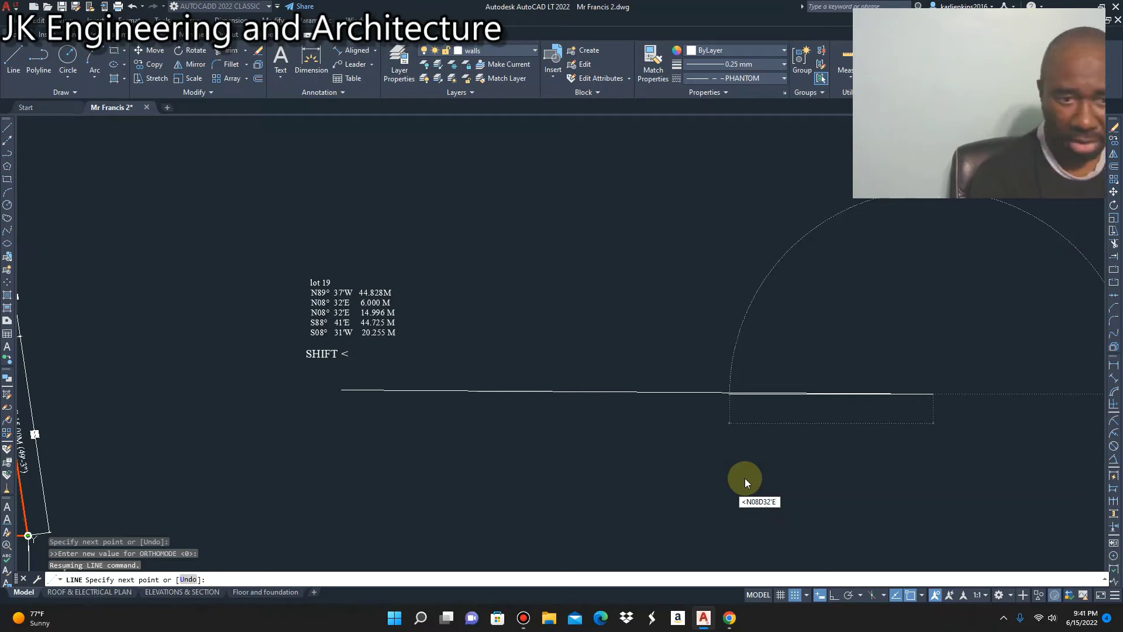
pyautogui.press('Return')
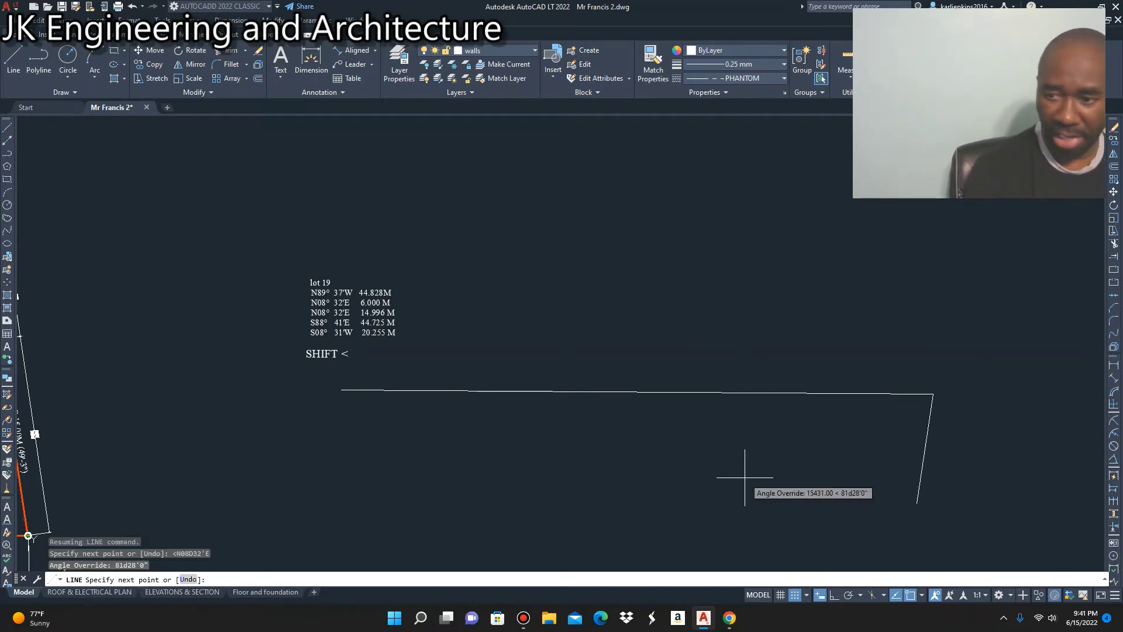
pyautogui.scroll(-1, 820, 426)
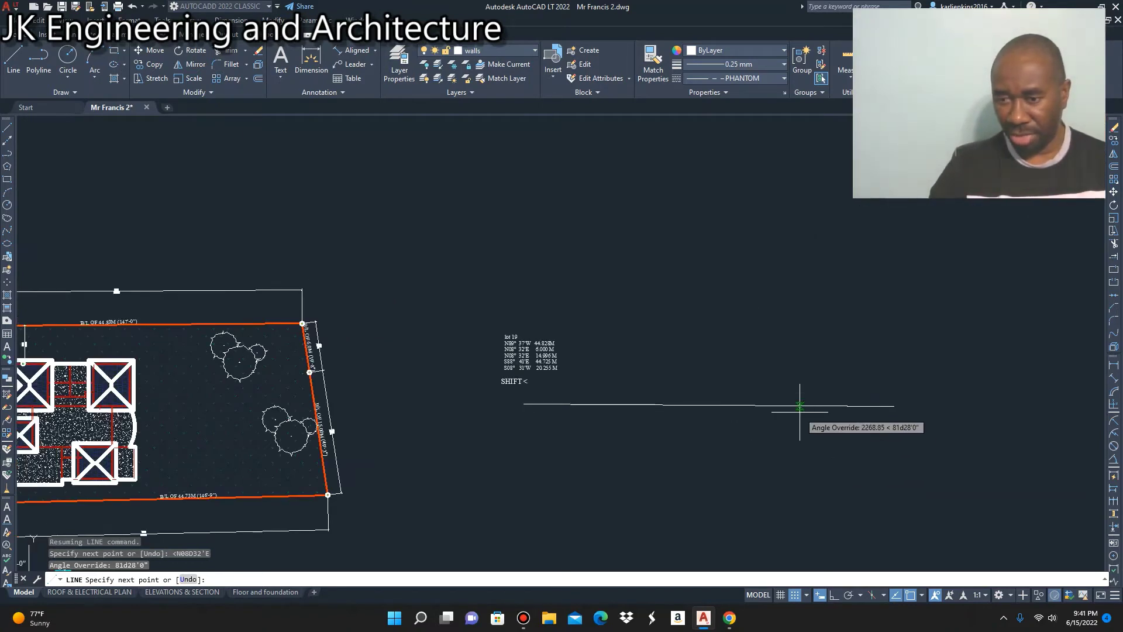
pyautogui.scroll(1, 812, 446)
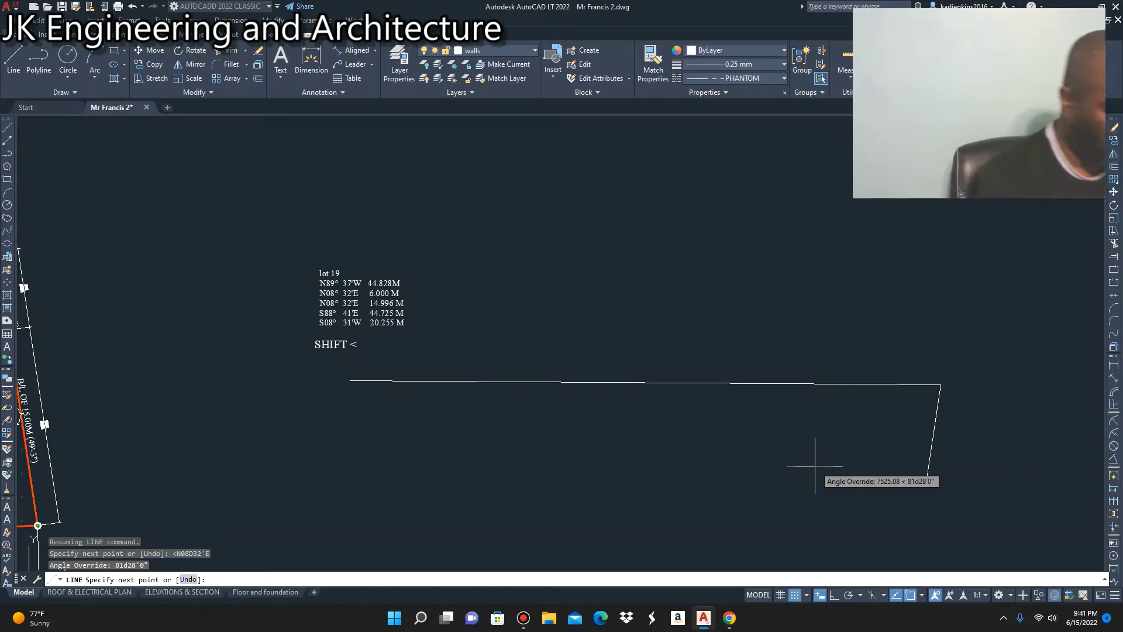
# Step: Extend the second boundary segment downwards along the locked bearing with a length of 6000
pyautogui.write('600')
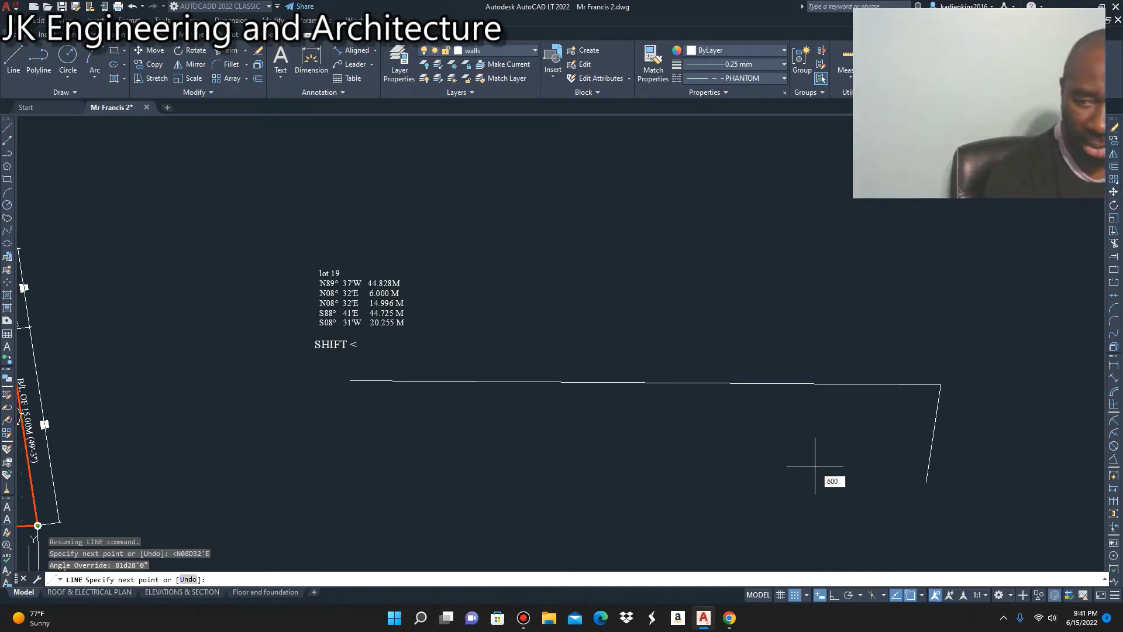
pyautogui.write('0')
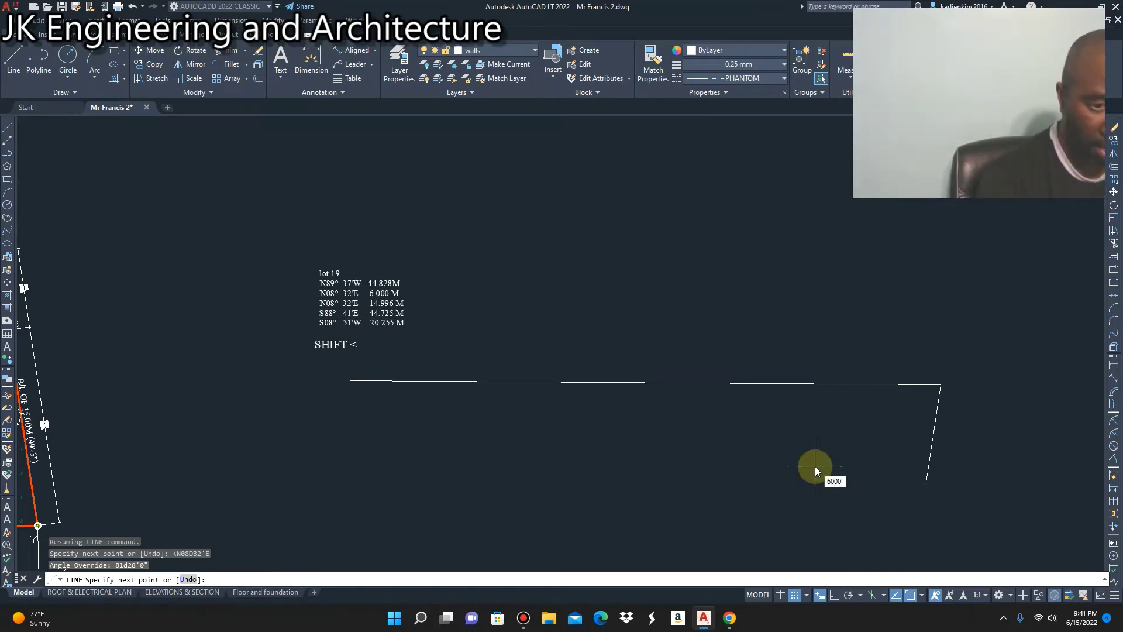
pyautogui.press('Return')
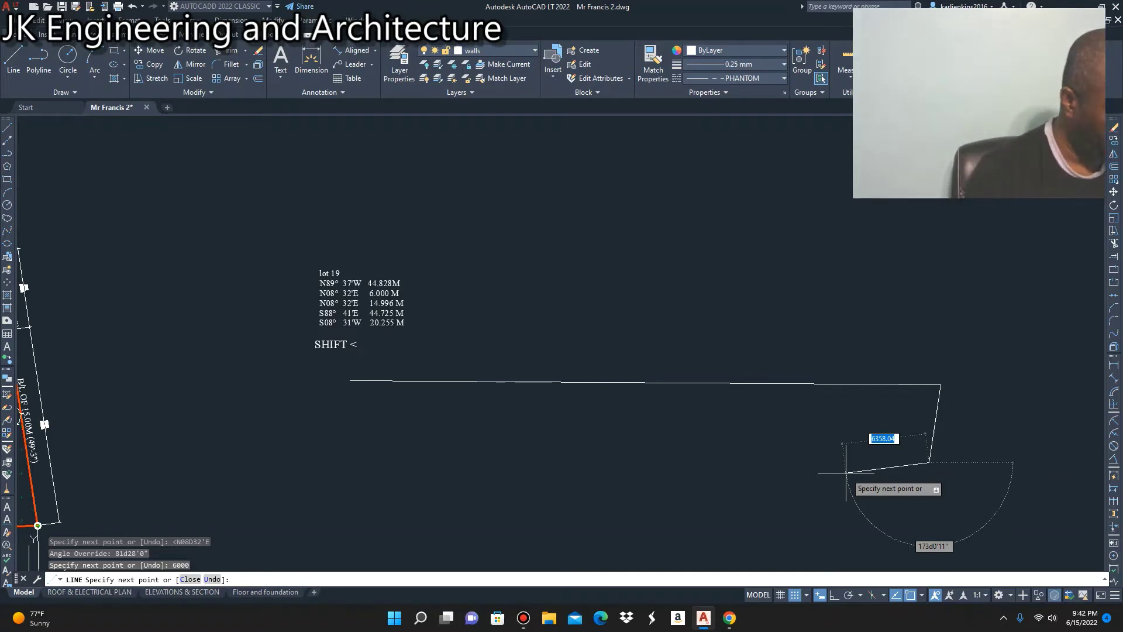
# Step: Turn on ortho mode and lock the third boundary segment's direction to bearing N08D32'E
pyautogui.press('F8')
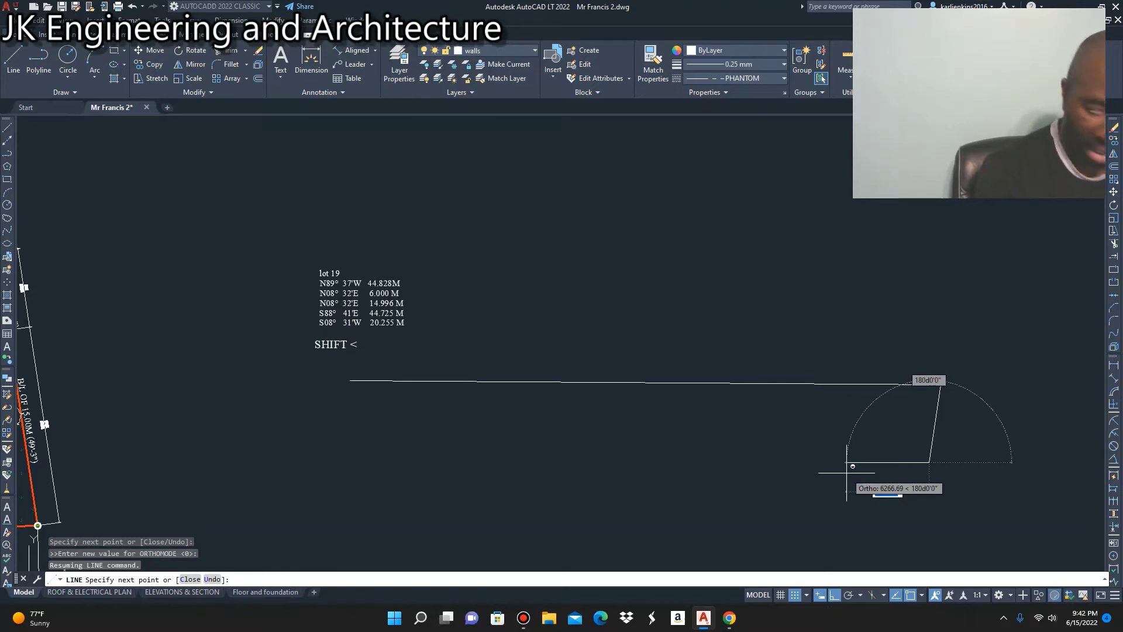
pyautogui.write('<N08')
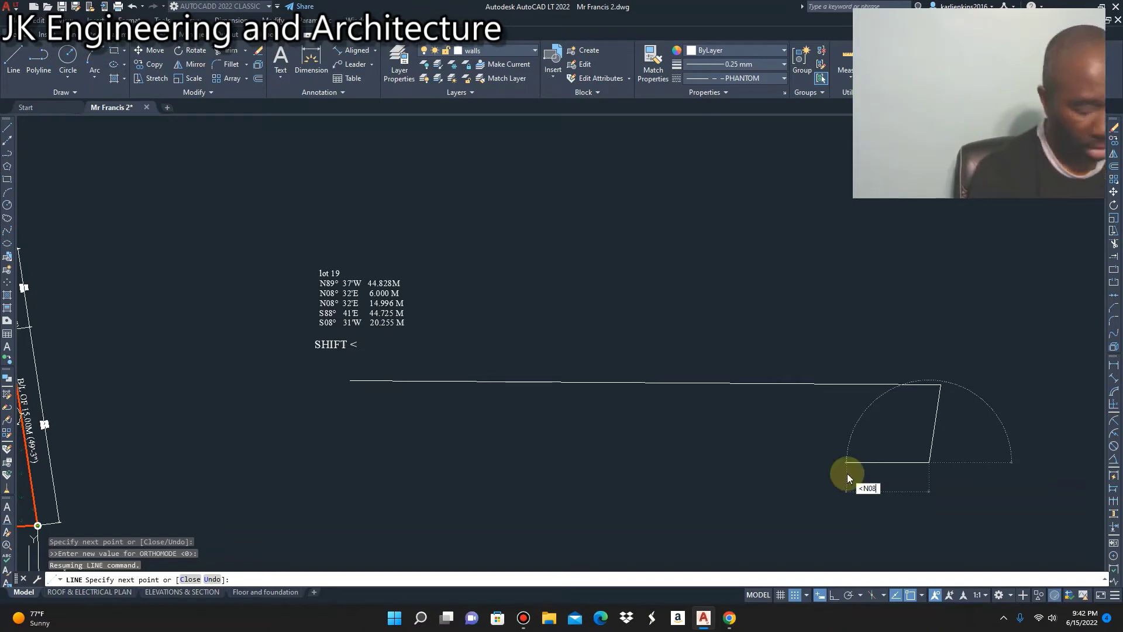
pyautogui.write("D32'")
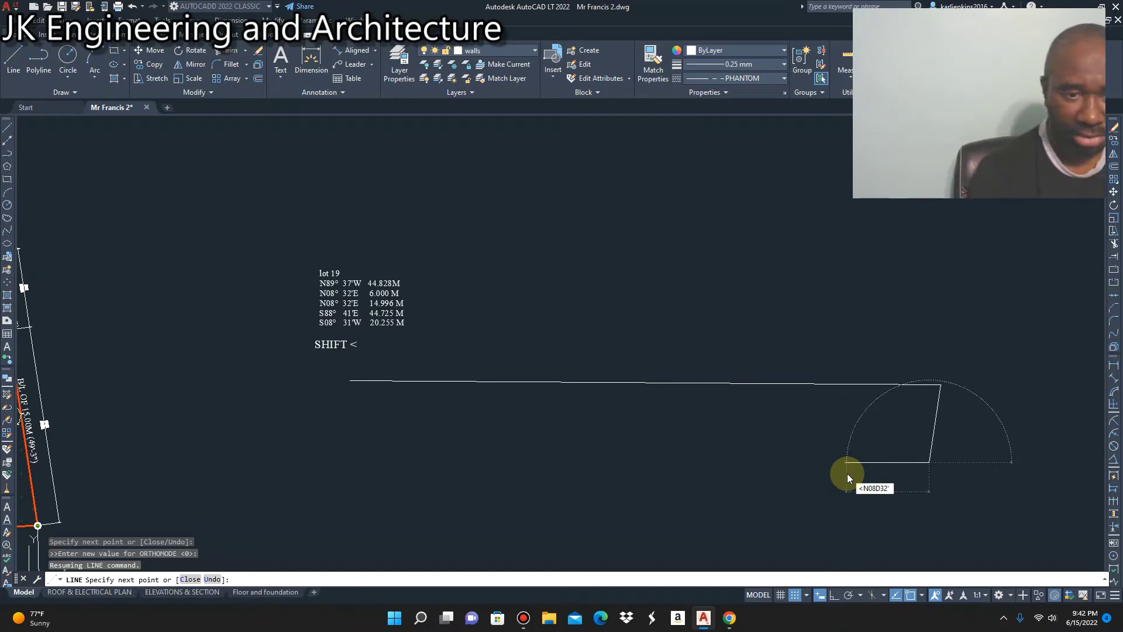
pyautogui.write('E')
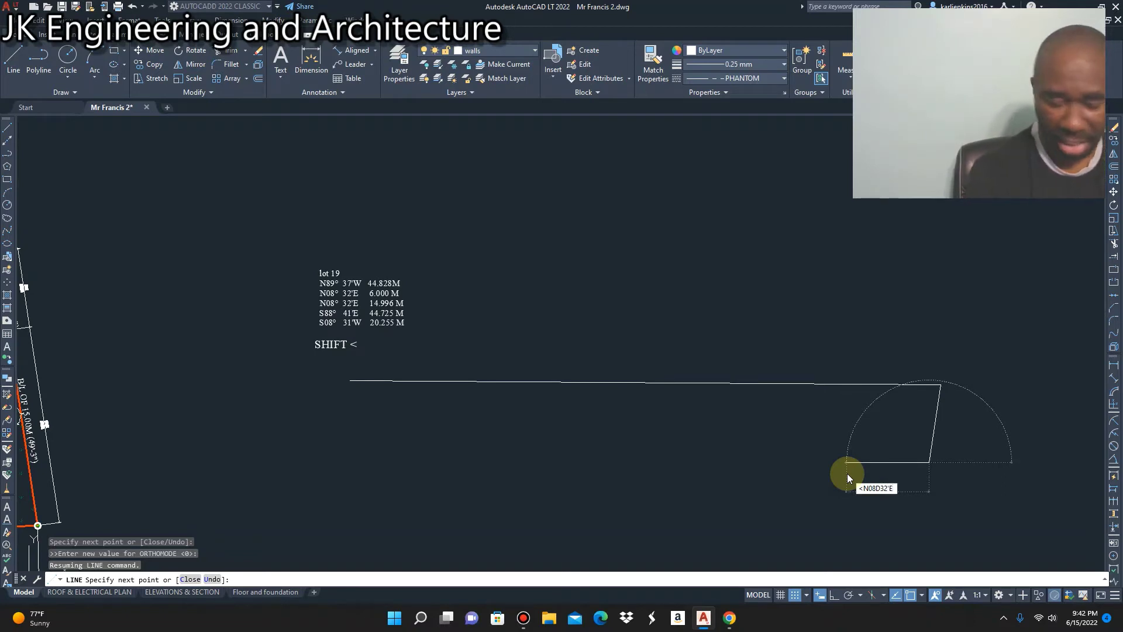
pyautogui.press('Return')
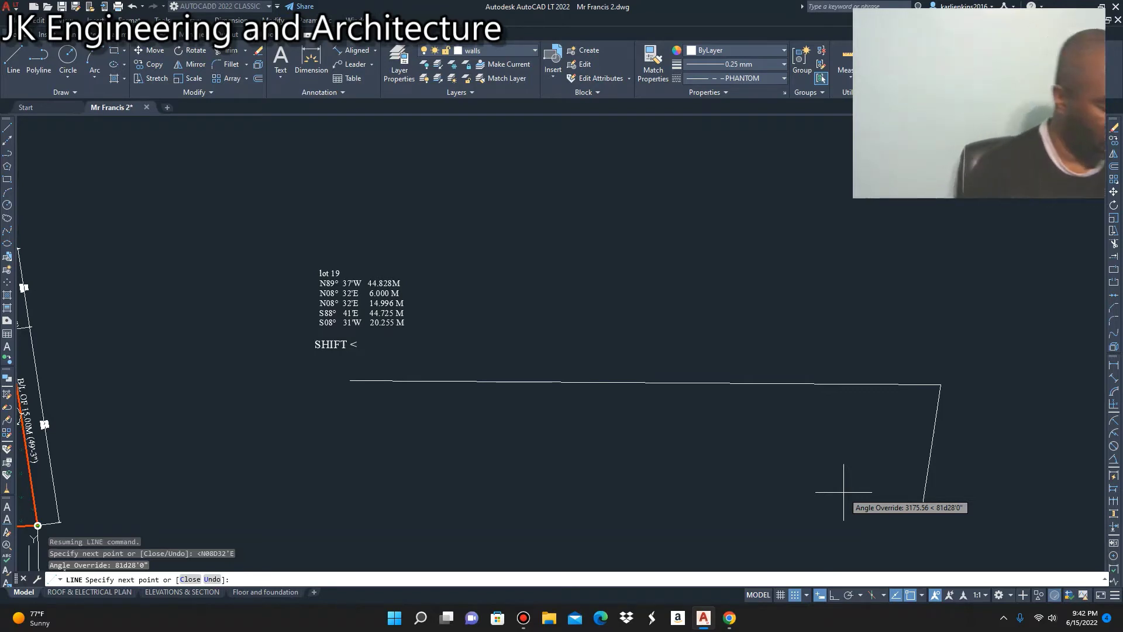
# Step: Extend the third boundary segment downwards along the locked bearing with a length of 14996
pyautogui.write('14')
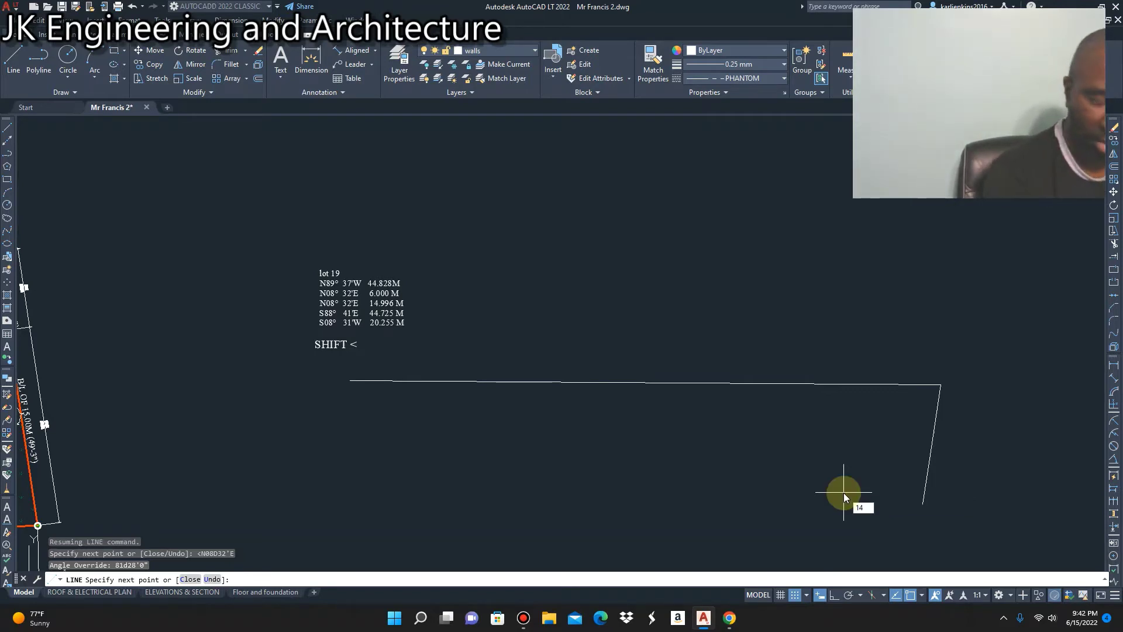
pyautogui.write('99')
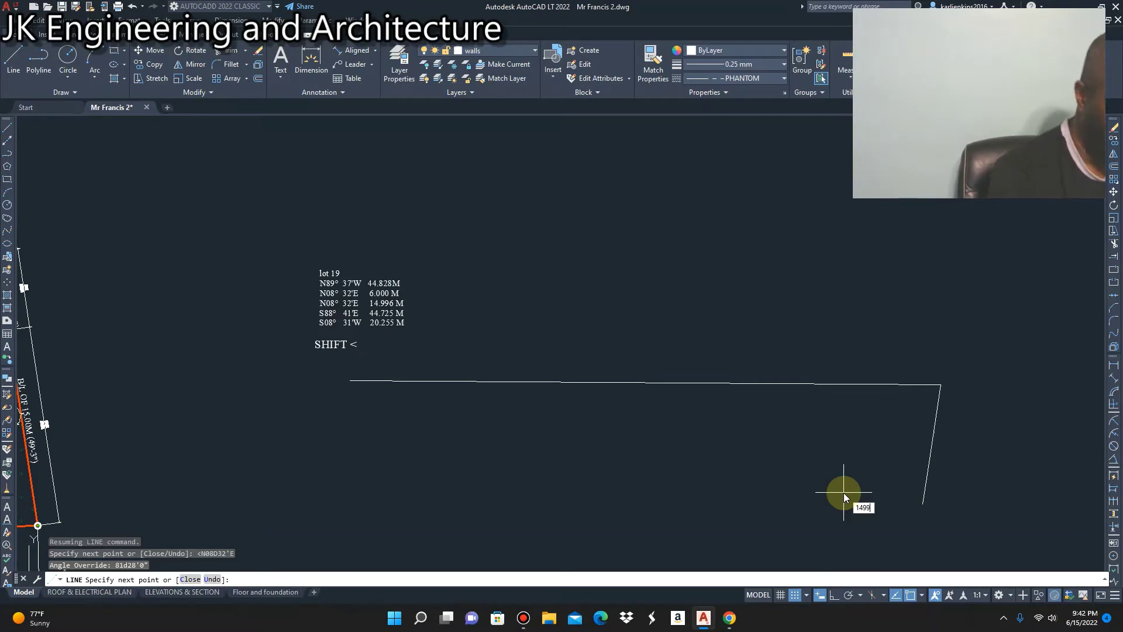
pyautogui.write('6')
pyautogui.press('Return')
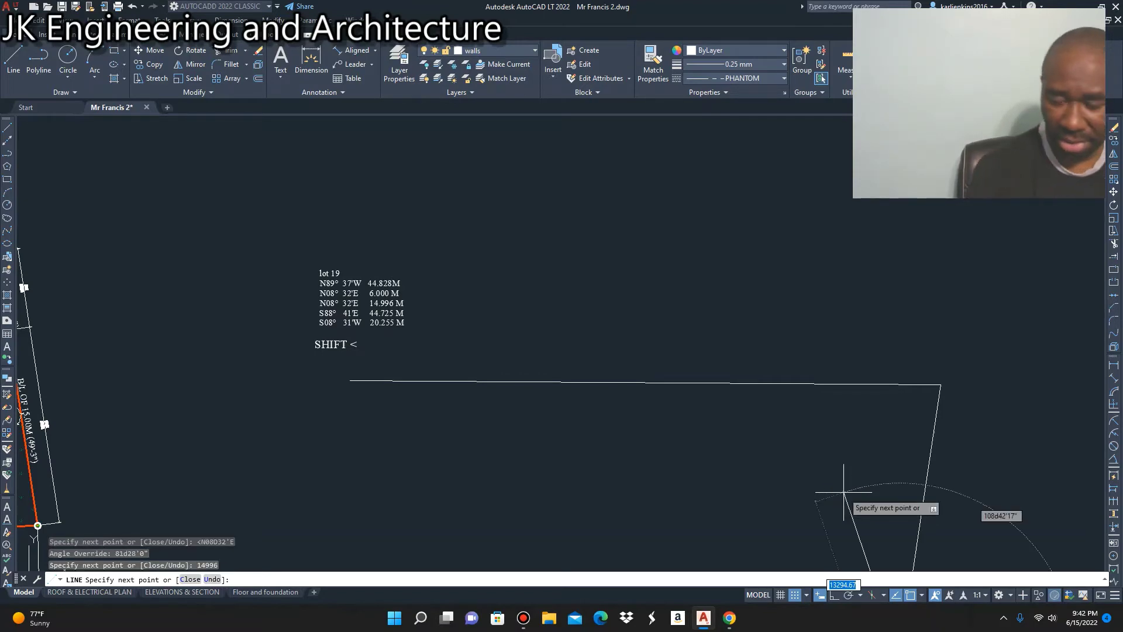
# Step: With ortho mode on, lock the fourth boundary segment's direction to bearing S88D41'E
pyautogui.scroll(-3, 657, 371)
pyautogui.scroll(3, 609, 401)
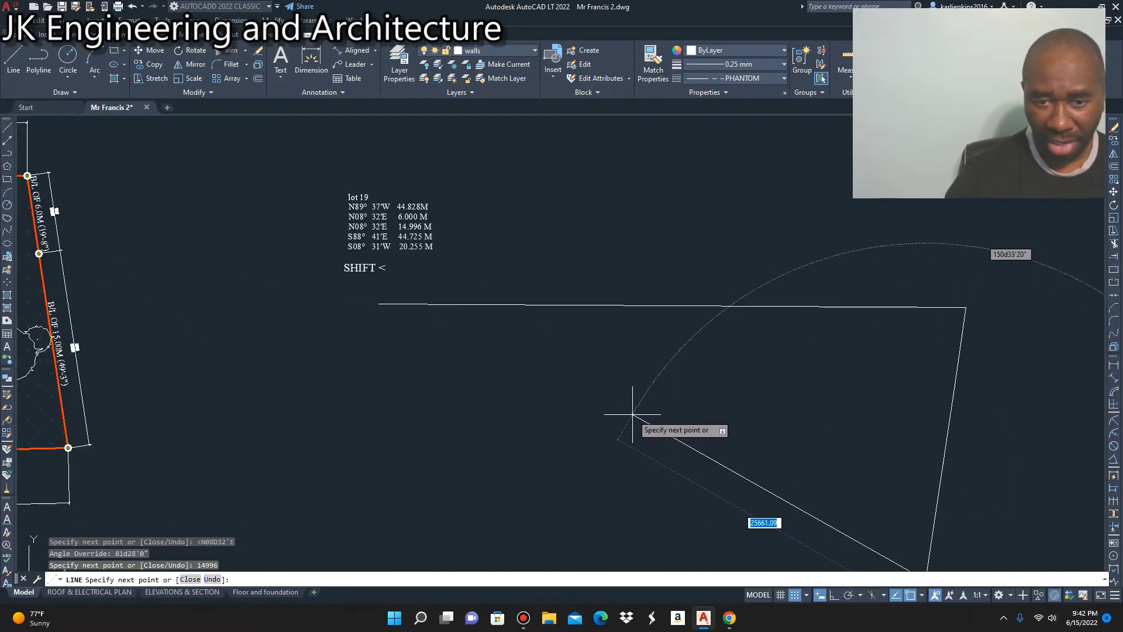
pyautogui.scroll(-3, 629, 419)
pyautogui.scroll(3, 609, 441)
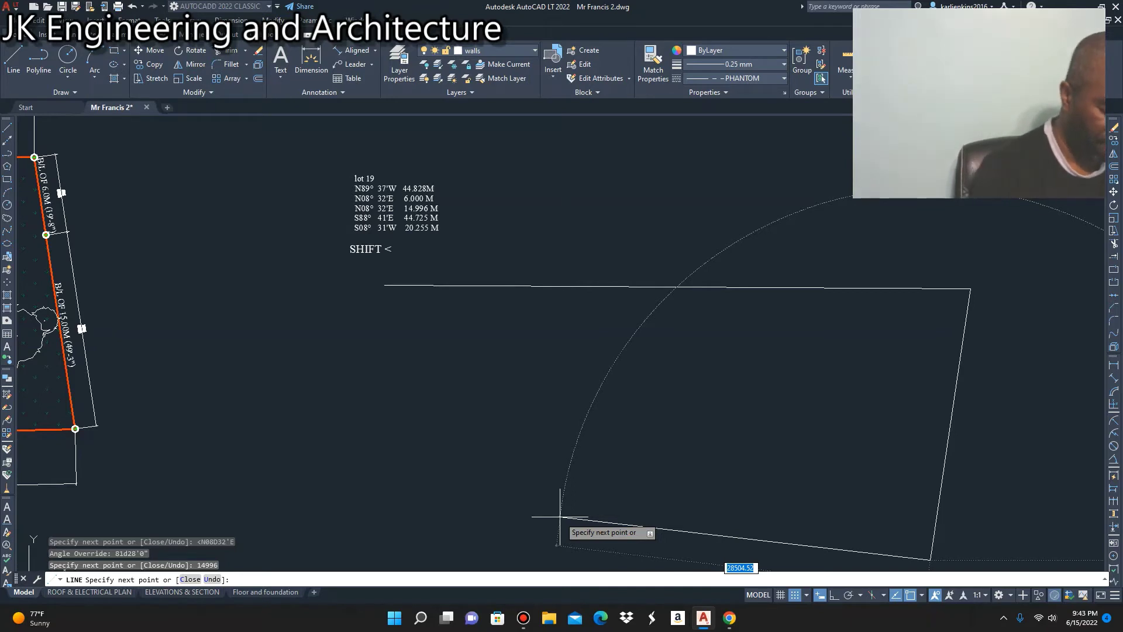
pyautogui.write('<')
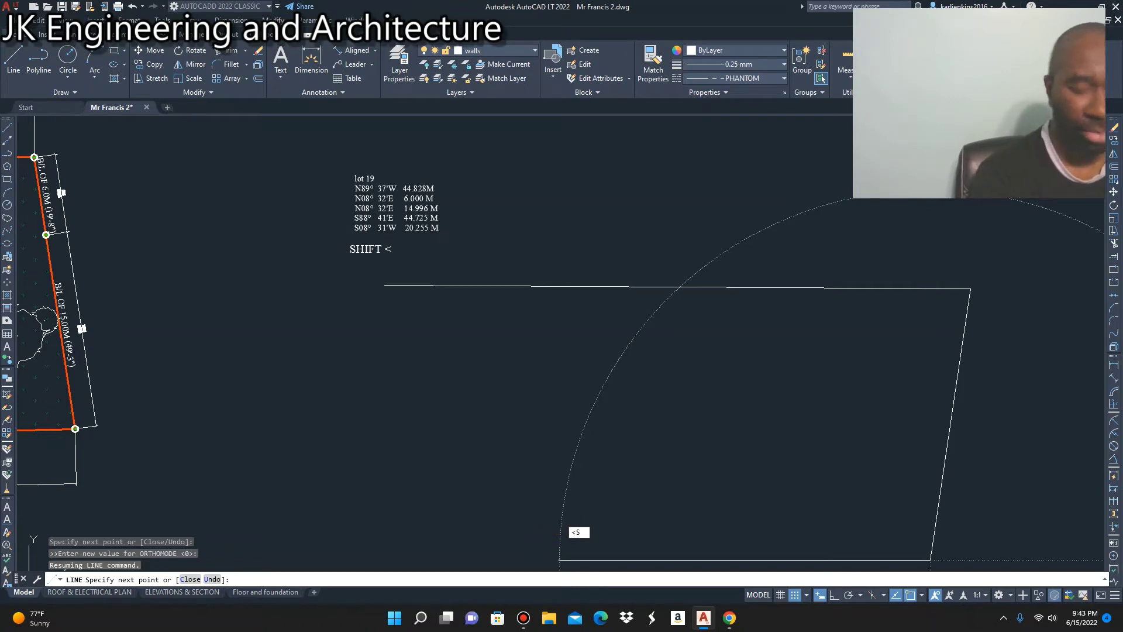
pyautogui.write('S88')
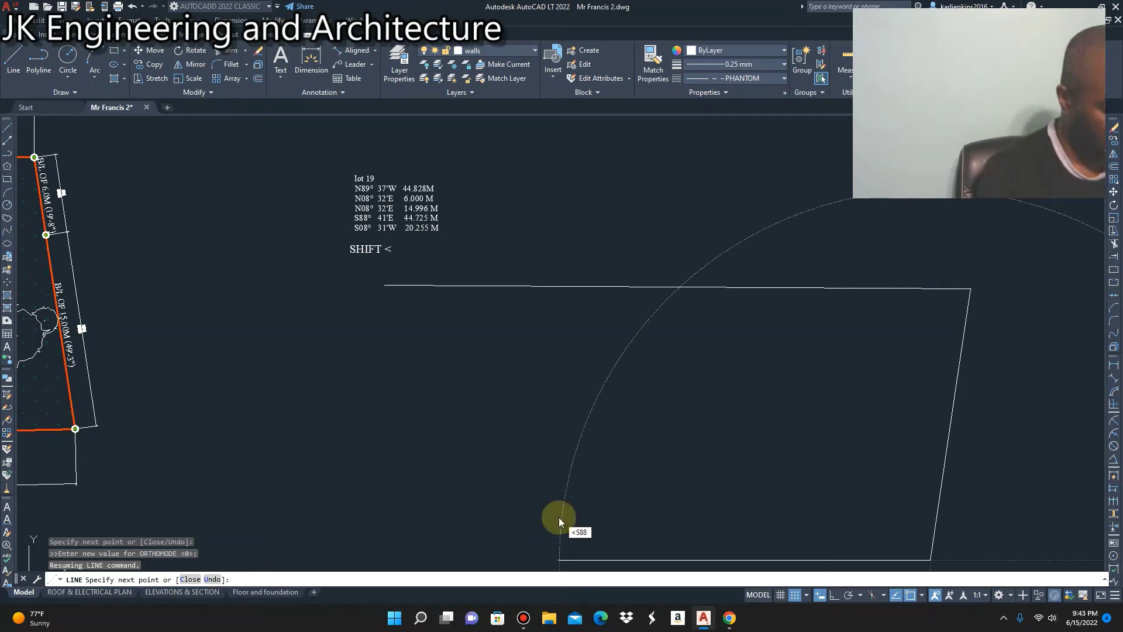
pyautogui.write('D41')
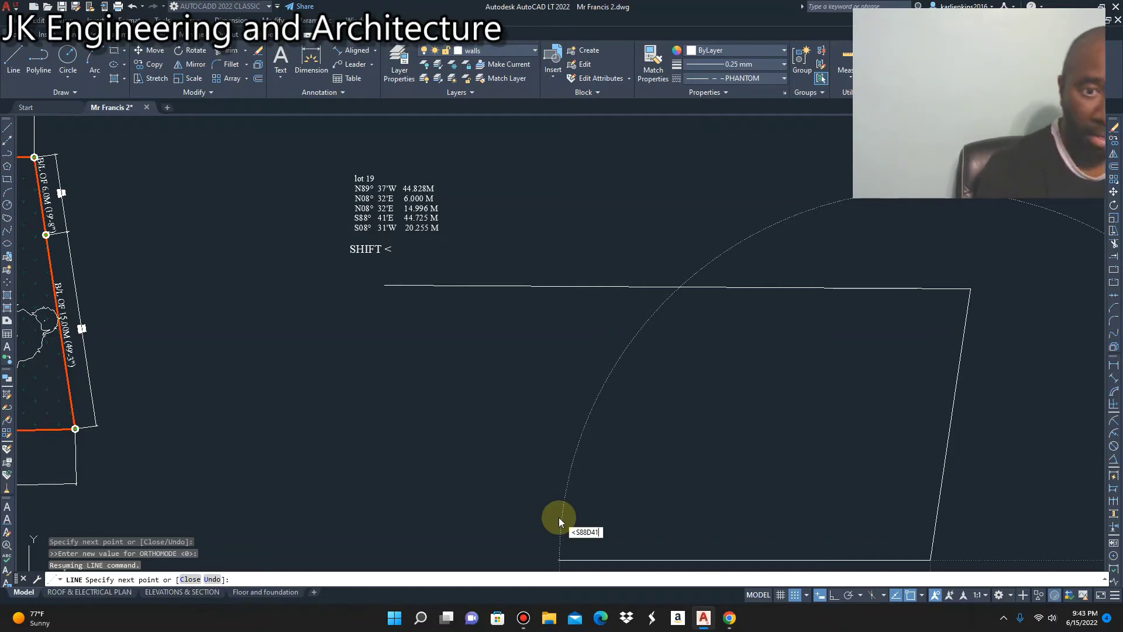
pyautogui.write("'")
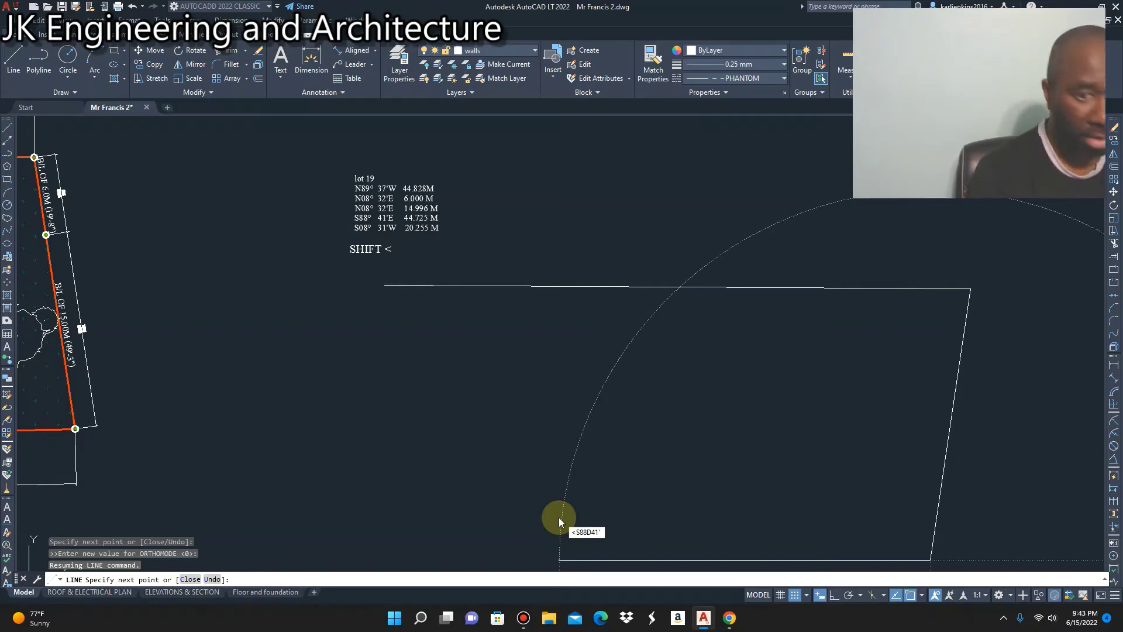
pyautogui.write('E')
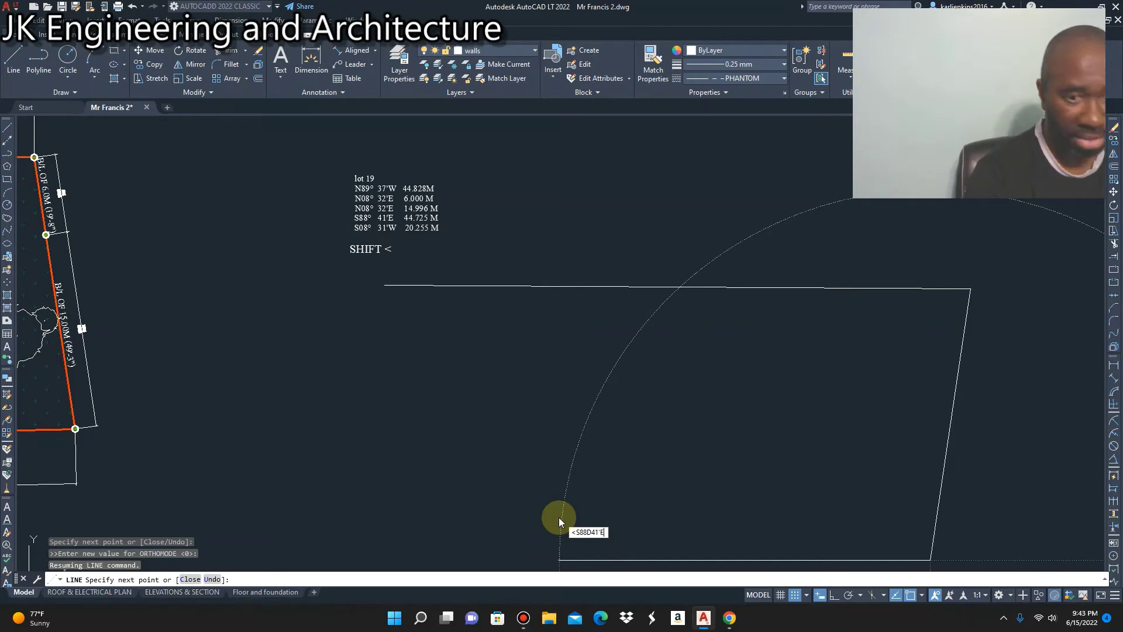
pyautogui.press('Return')
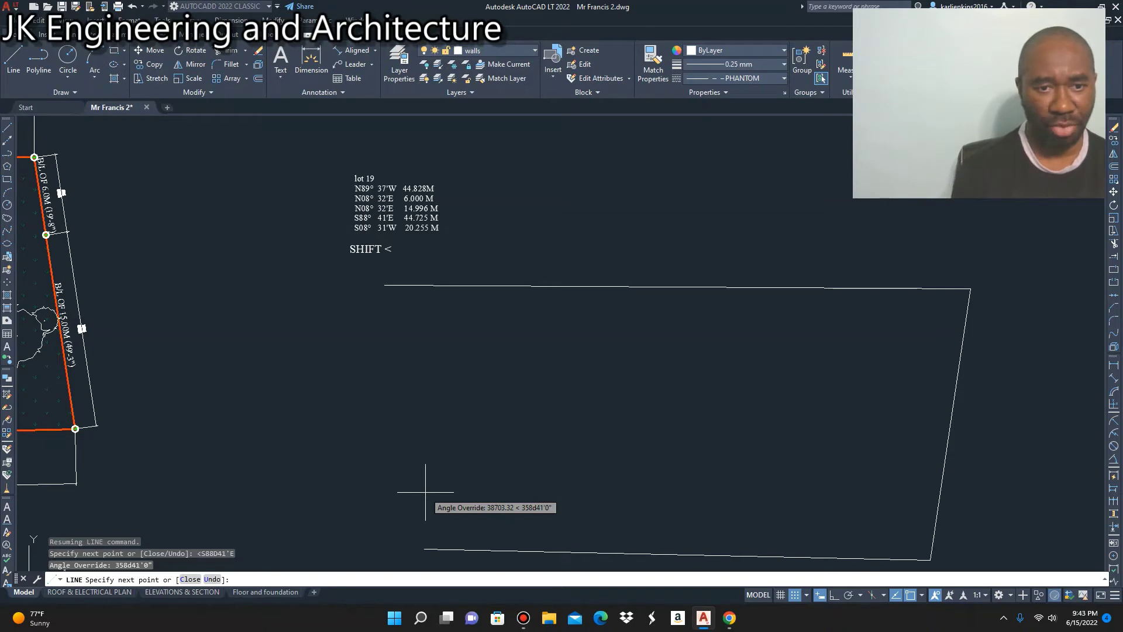
# Step: Extend the fourth boundary segment westwards along the locked bearing with a length of 44725
pyautogui.write('44')
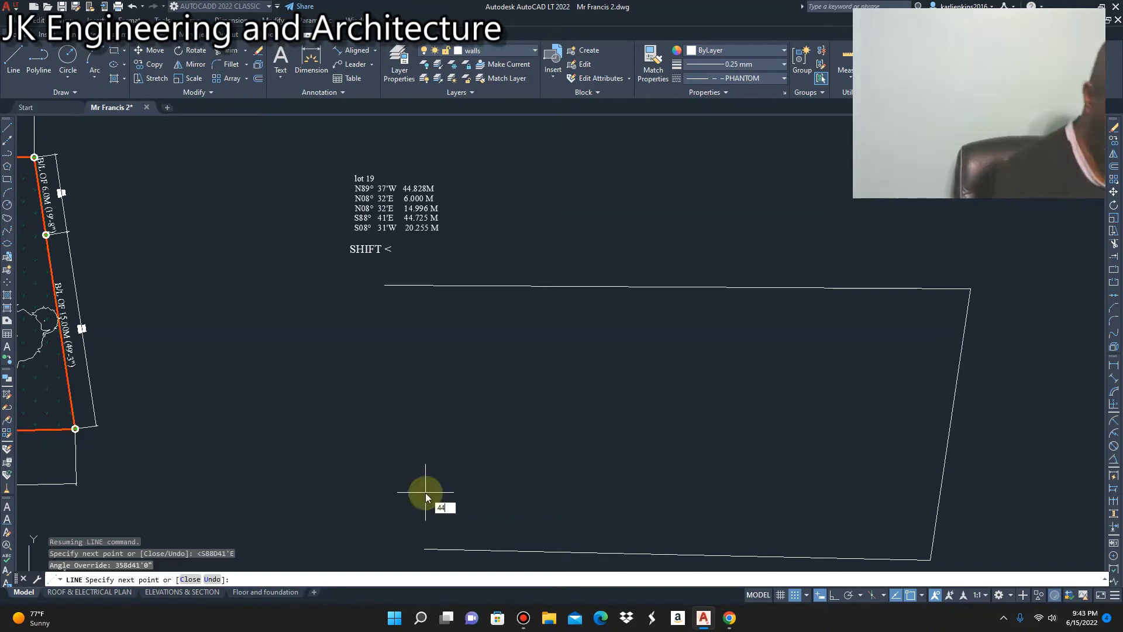
pyautogui.write('7')
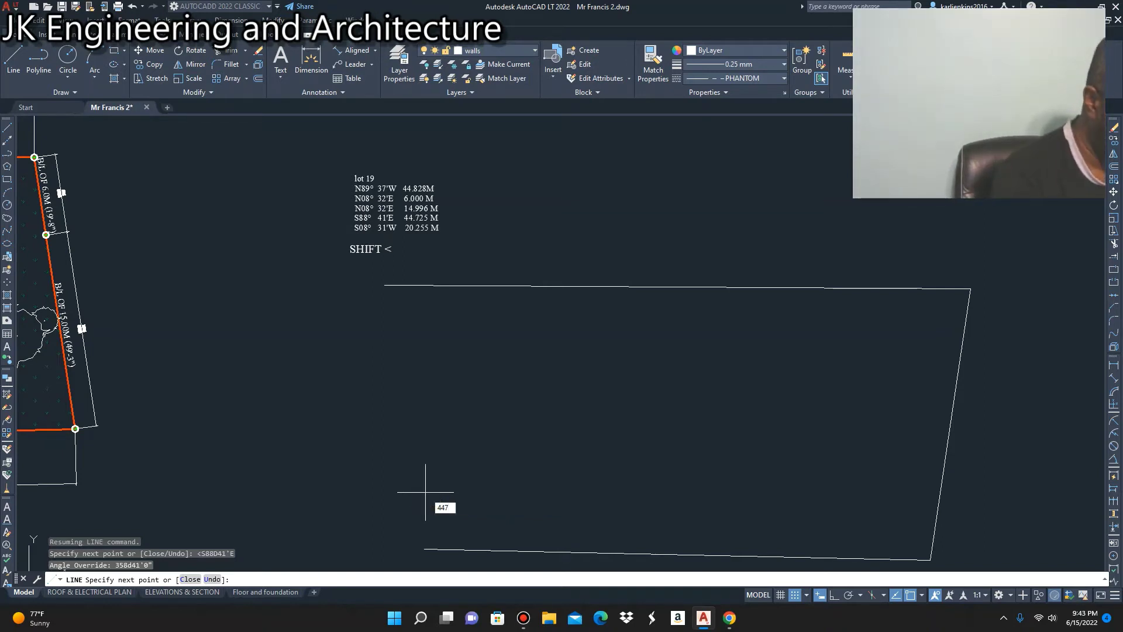
pyautogui.write('25')
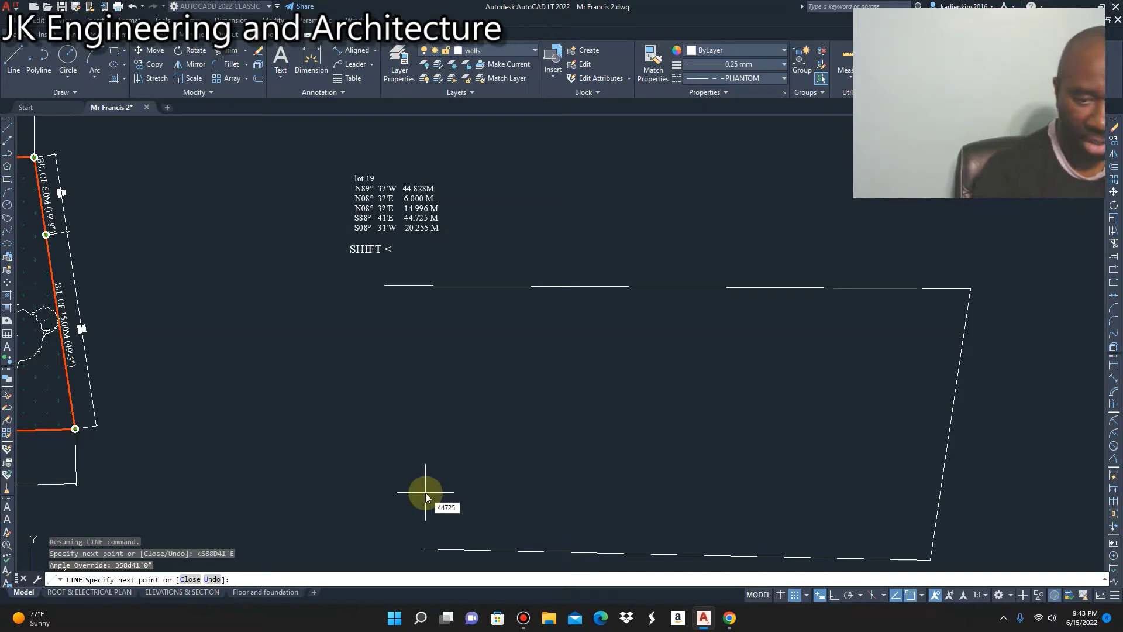
pyautogui.press('Return')
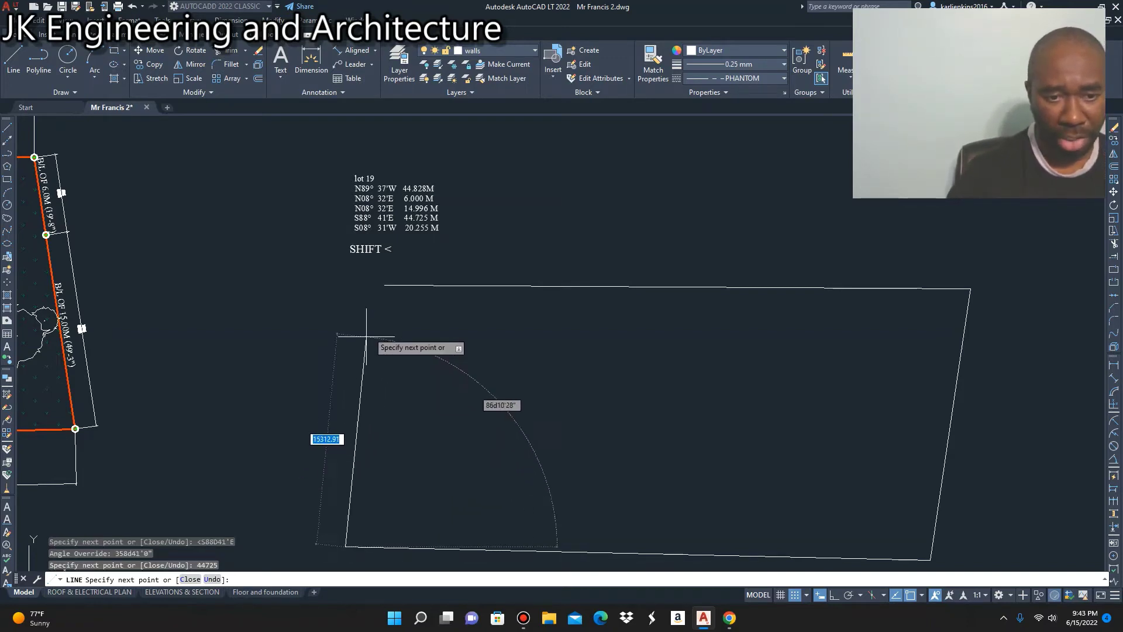
# Step: With ortho mode on, lock the closing boundary segment's direction to bearing S08D31'W
pyautogui.scroll(1, 380, 300)
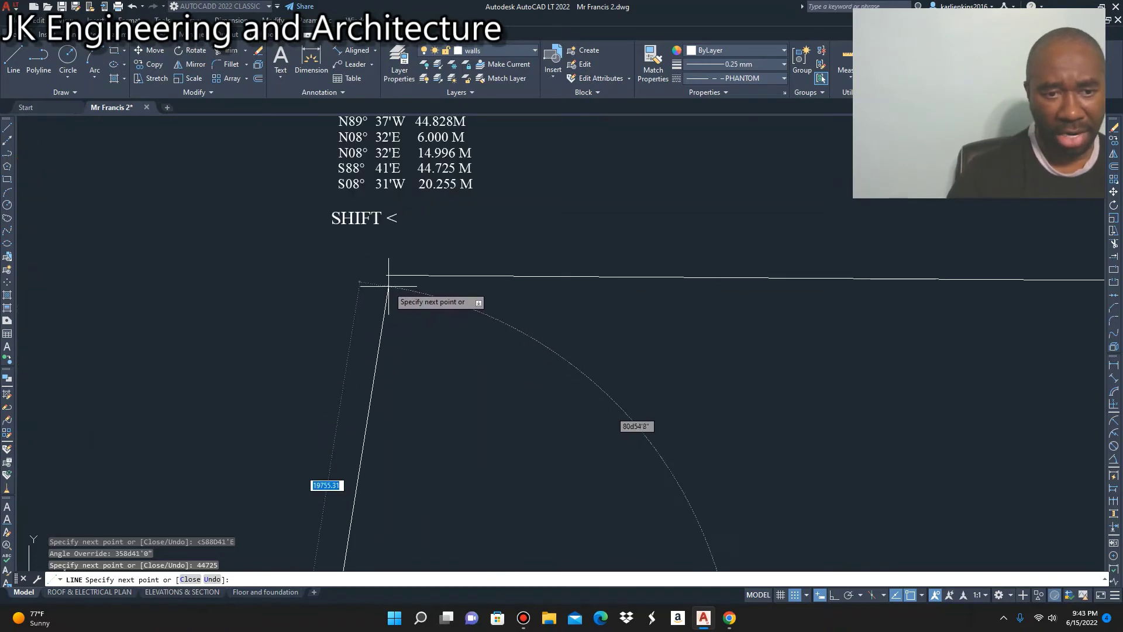
pyautogui.scroll(1, 383, 289)
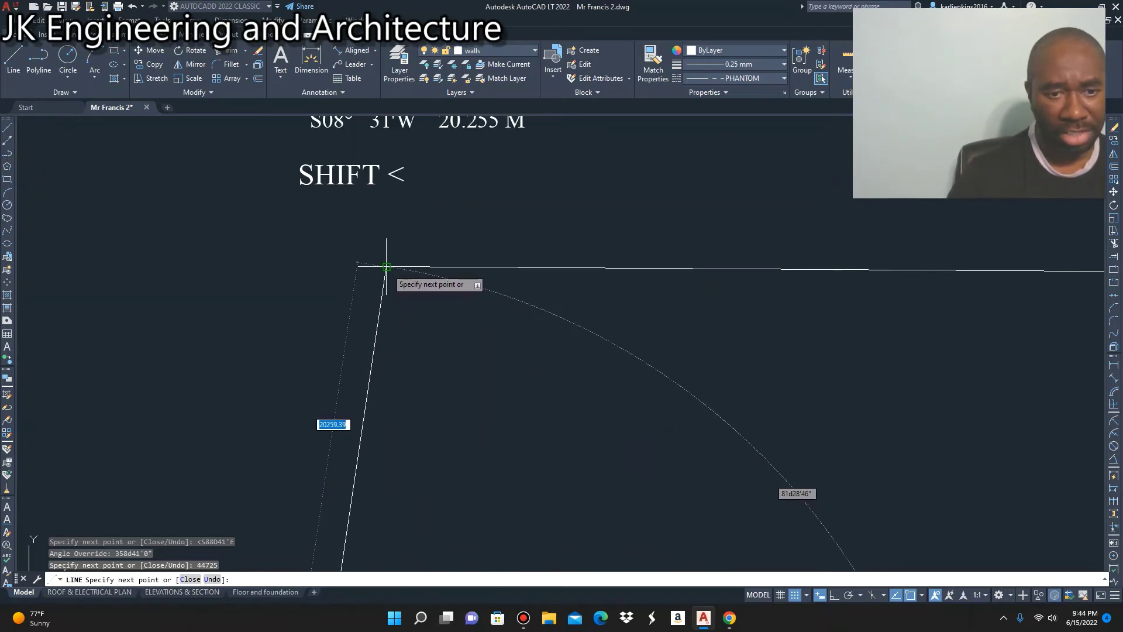
pyautogui.scroll(-2, 369, 290)
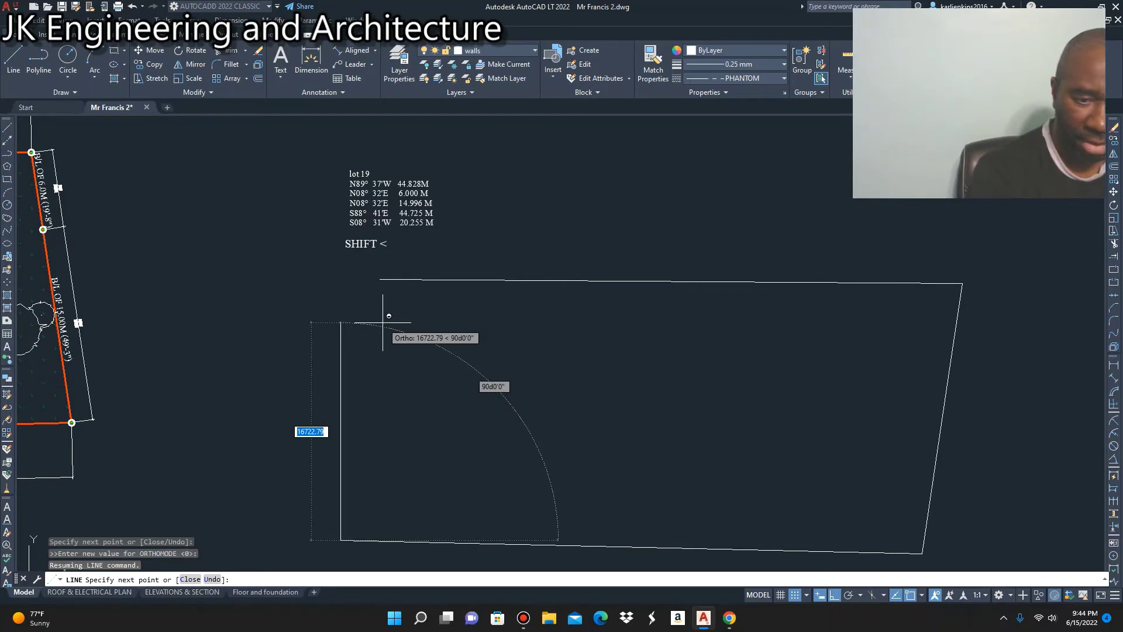
pyautogui.write('<S')
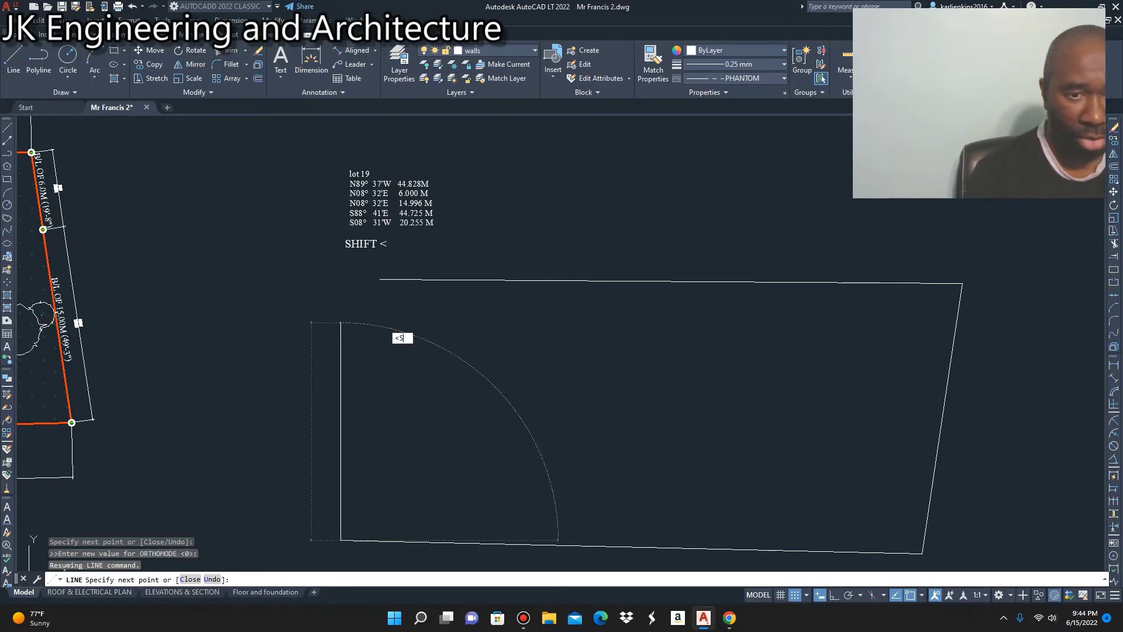
pyautogui.write('08D')
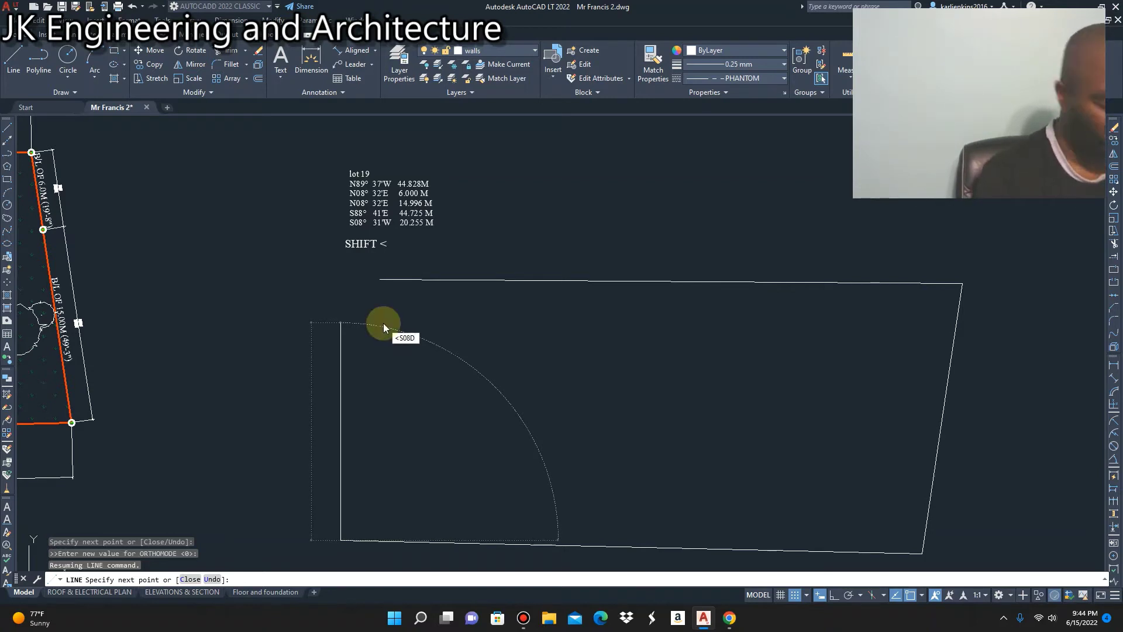
pyautogui.write("31'W")
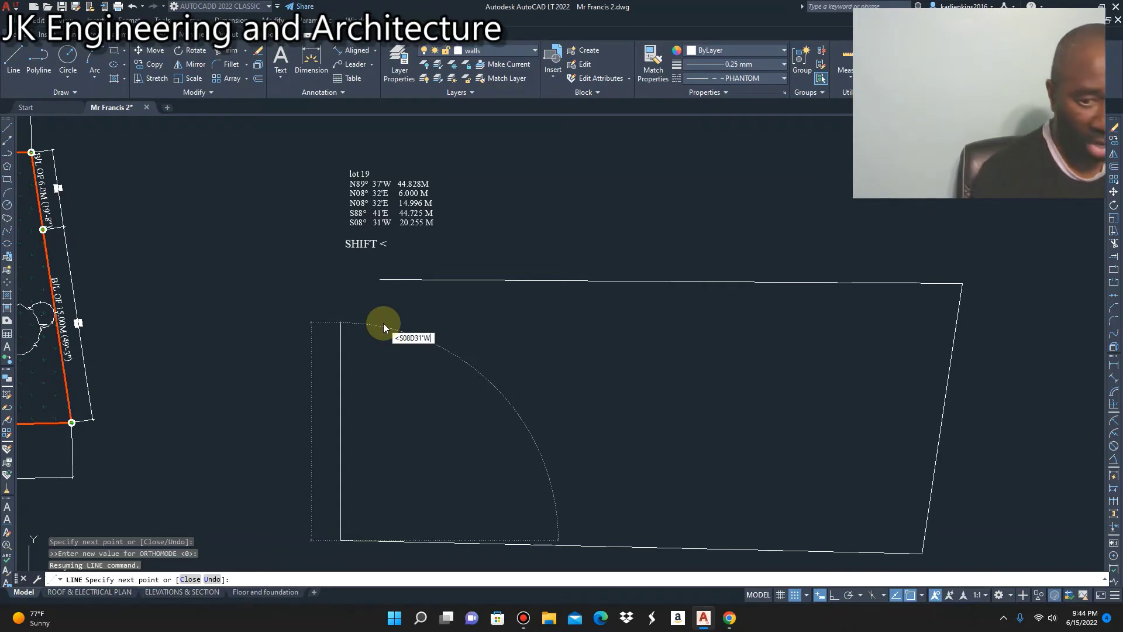
pyautogui.press('Return')
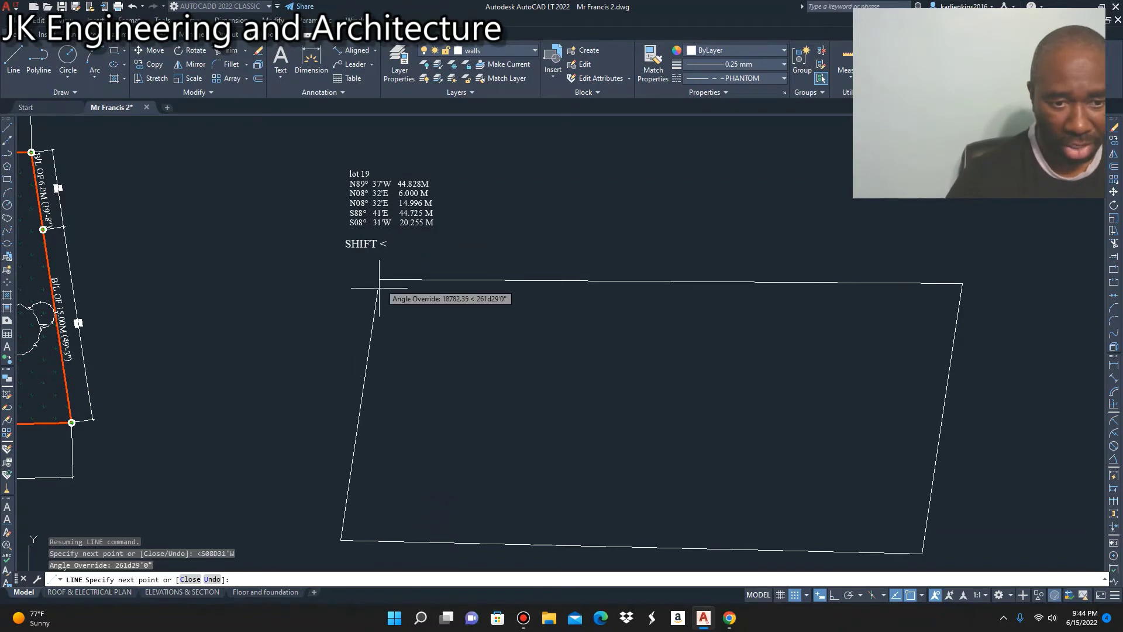
# Step: Extend the closing boundary segment upwards towards the boundary's starting point with a length of 20255
pyautogui.scroll(4, 380, 280)
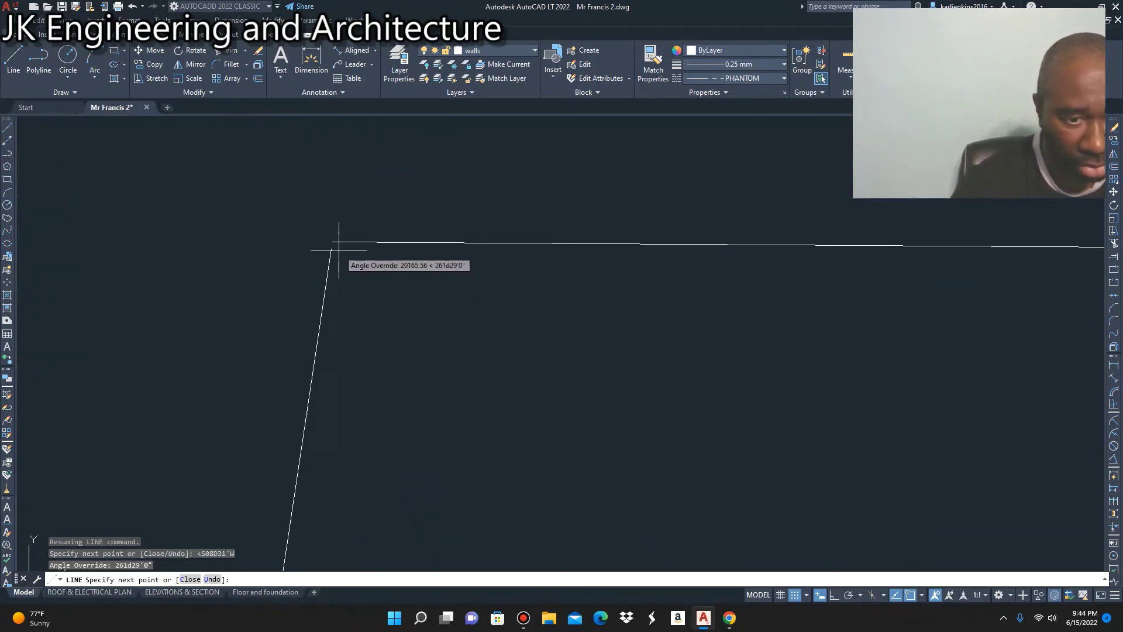
pyautogui.moveTo(346, 275); pyautogui.dragTo(352, 305, button='middle')
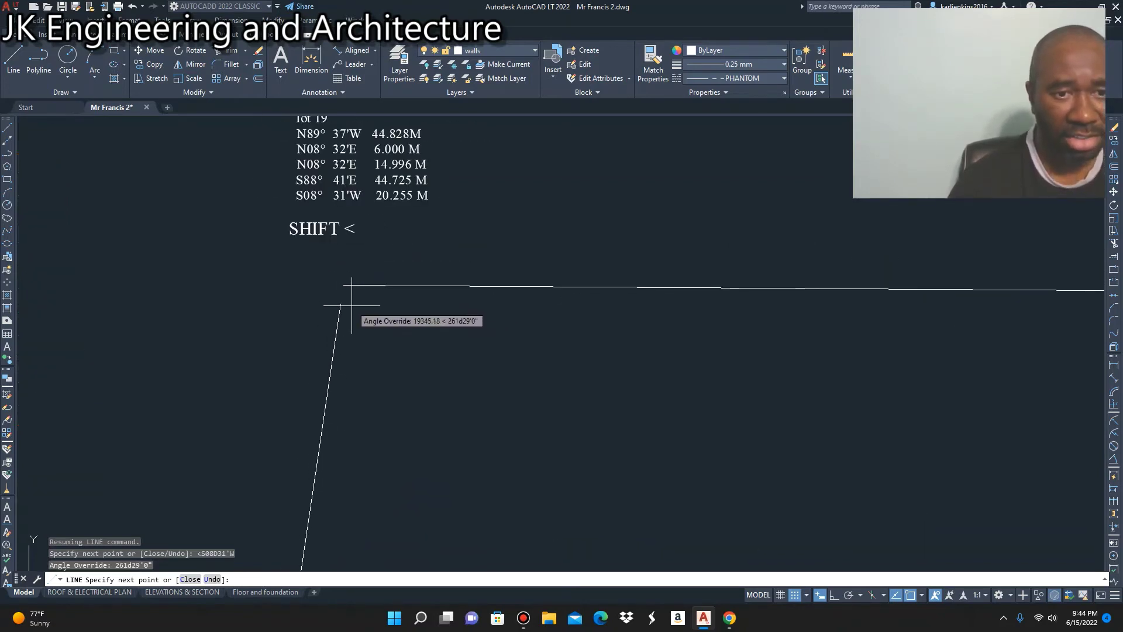
pyautogui.scroll(2, 352, 305)
pyautogui.scroll(-2, 360, 302)
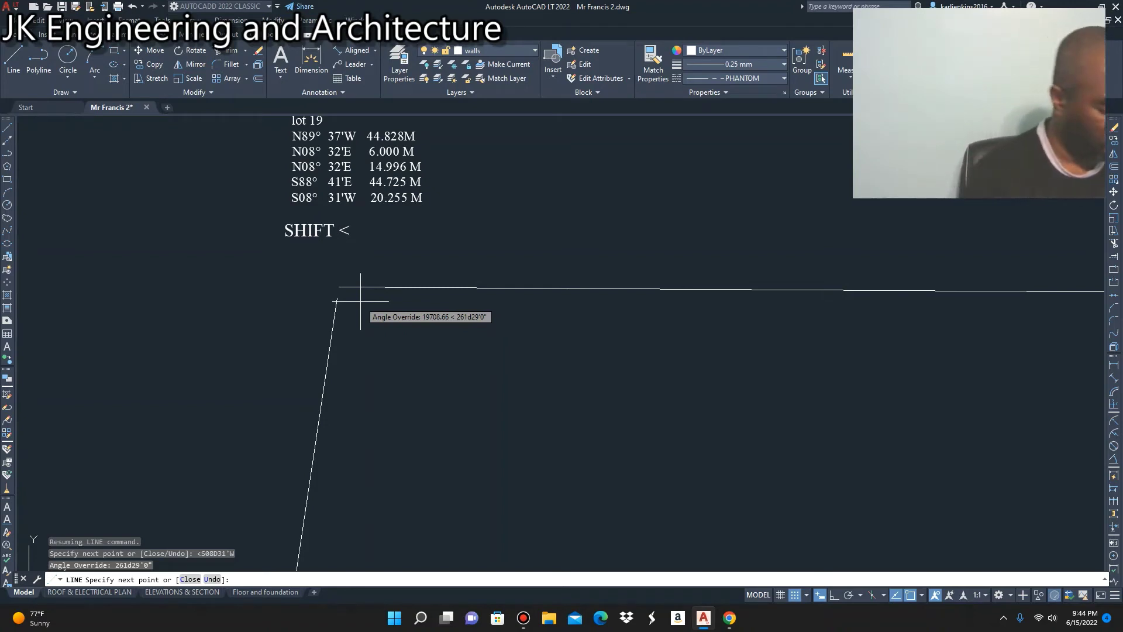
pyautogui.write('20255')
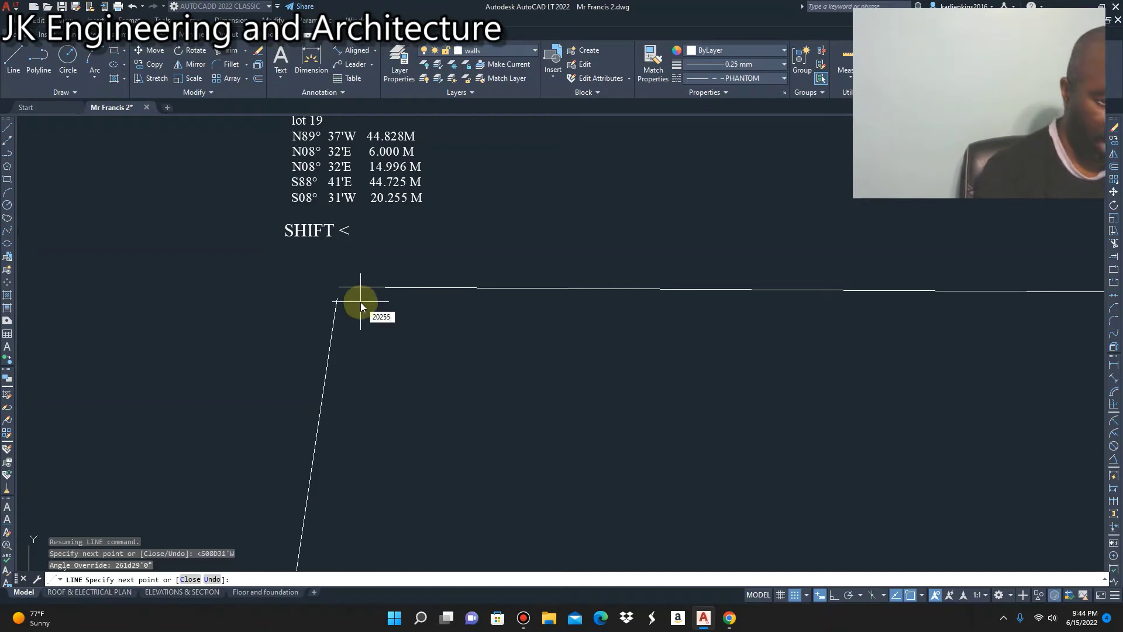
pyautogui.press('Return')
pyautogui.moveTo(347, 280)
pyautogui.mouseDown(button='middle')
pyautogui.moveTo(377, 223)
pyautogui.moveTo(383, 162)
pyautogui.moveTo(326, 150)
pyautogui.moveTo(300, 254)
pyautogui.mouseUp(button='middle')
pyautogui.scroll(2, 298, 253)
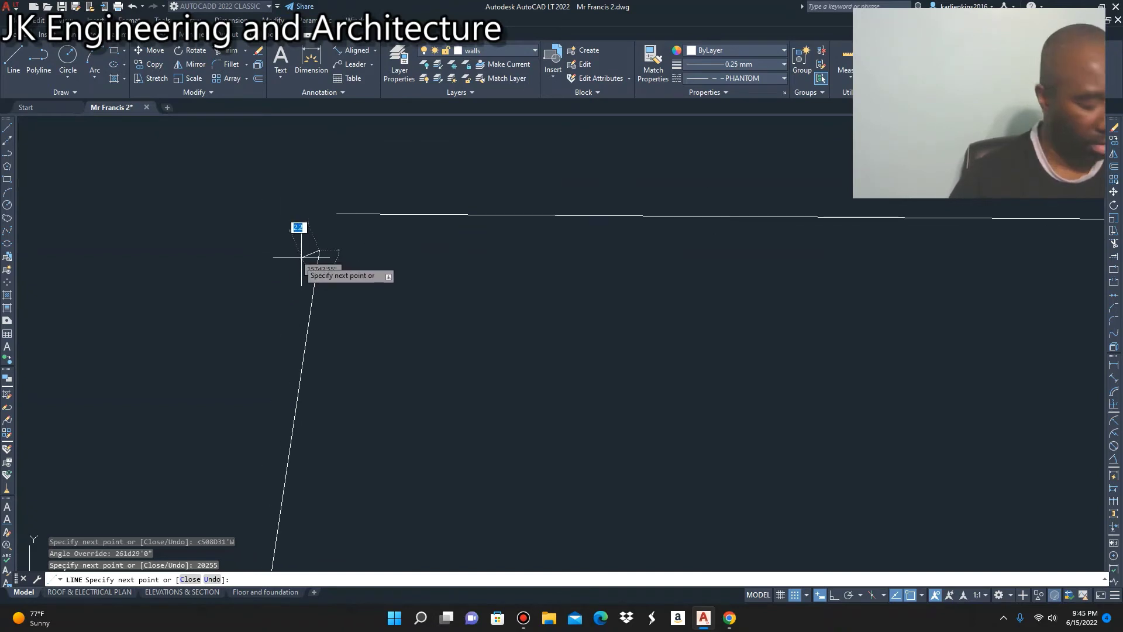
# Step: End the boundary line and fillet the top line with the western side line to close the open corner
pyautogui.press('Escape')
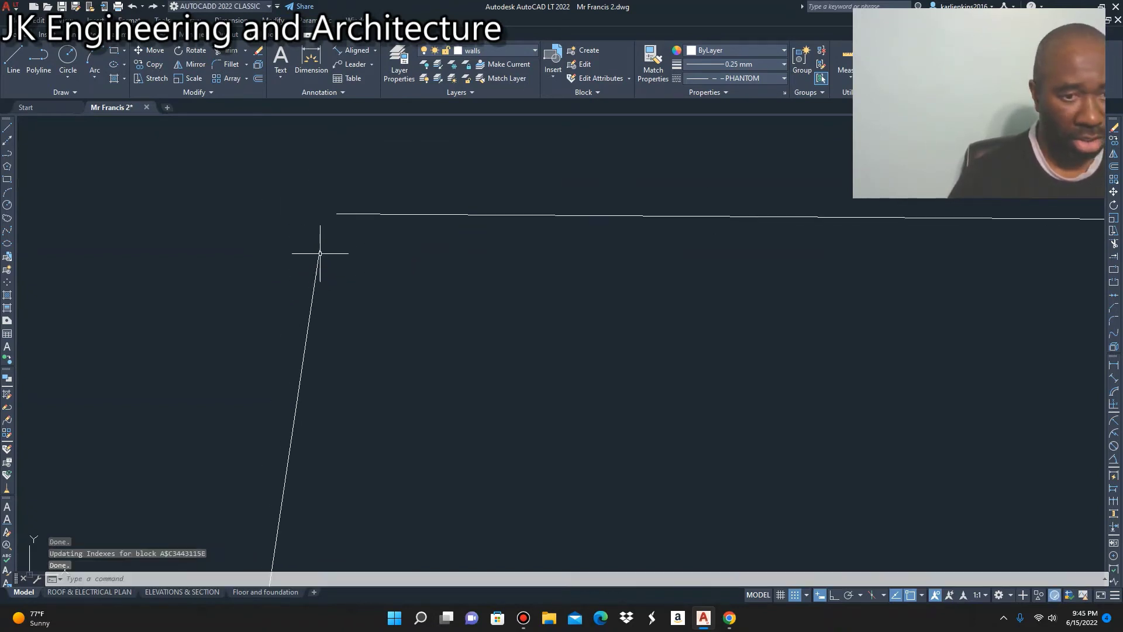
pyautogui.moveTo(320, 247); pyautogui.dragTo(319, 226, button='middle')
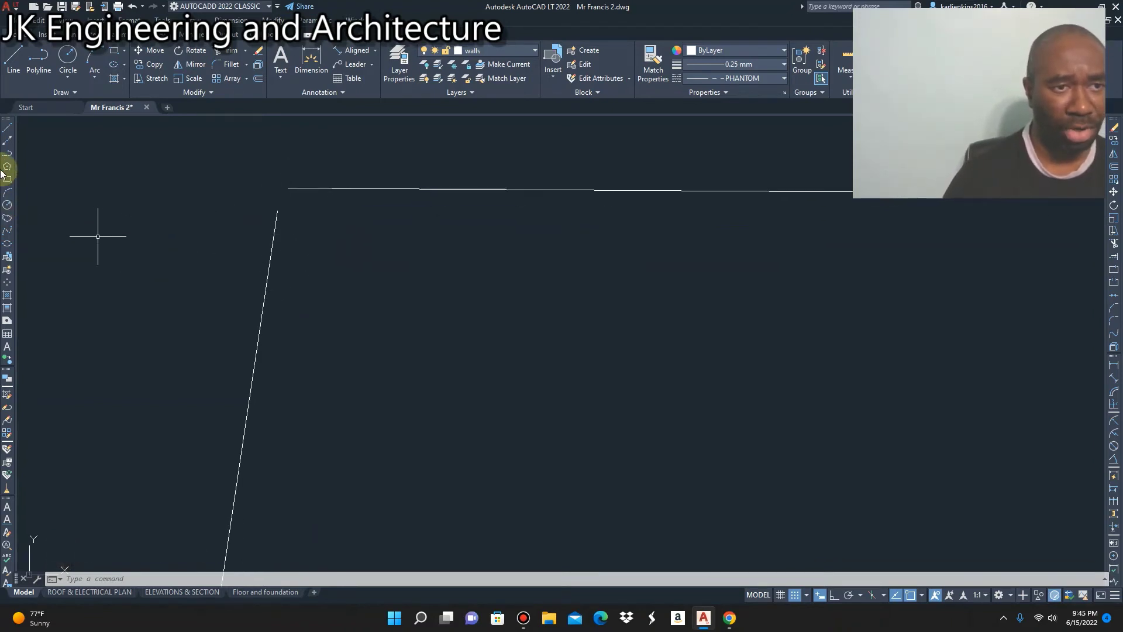
pyautogui.click(235, 65)
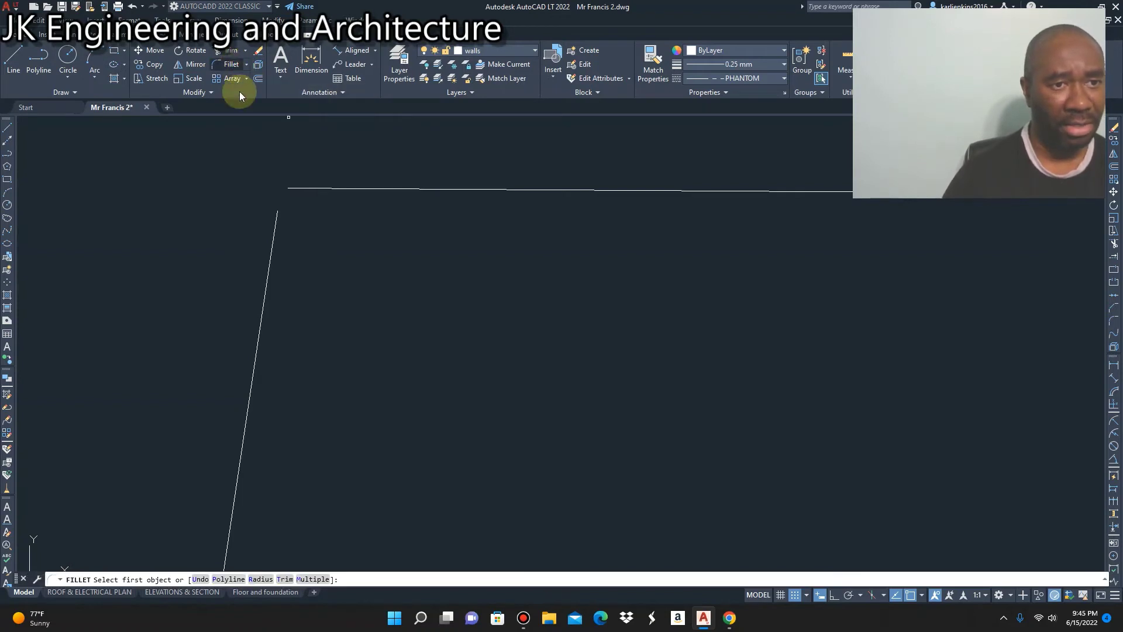
pyautogui.click(296, 188)
pyautogui.click(276, 219)
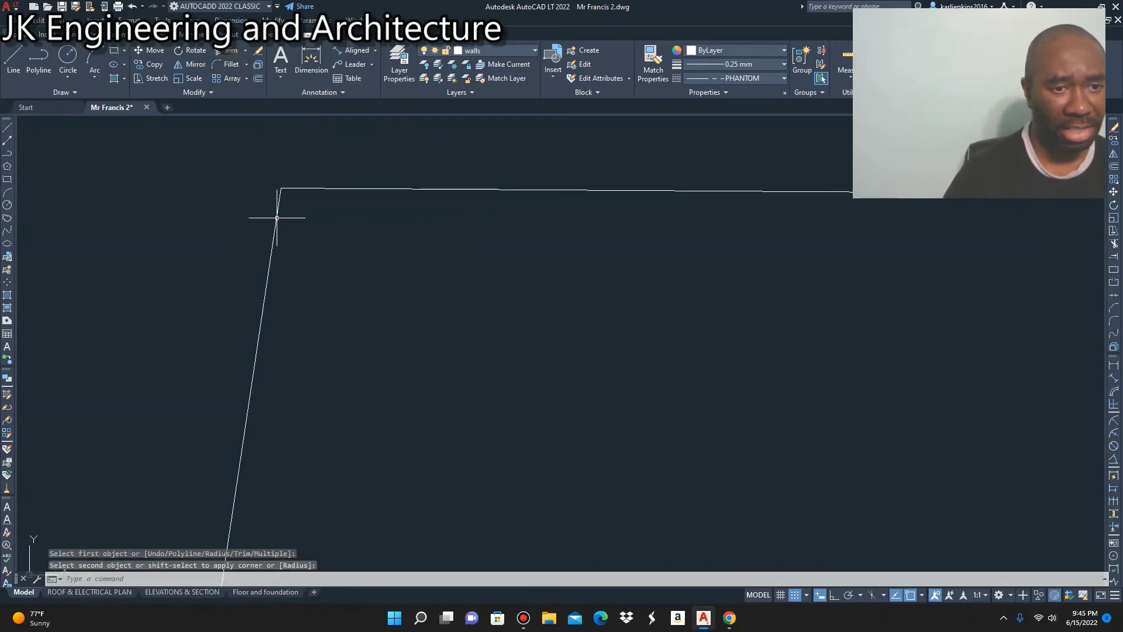
# Step: Compare the closed lot boundary and its survey data with the existing site plan
pyautogui.moveTo(299, 183)
pyautogui.mouseDown(button='middle')
pyautogui.moveTo(240, 170)
pyautogui.moveTo(238, 181)
pyautogui.moveTo(234, 171)
pyautogui.moveTo(228, 199)
pyautogui.moveTo(357, 240)
pyautogui.mouseUp(button='middle')
pyautogui.scroll(-3, 251, 208)
pyautogui.scroll(-2, 357, 239)
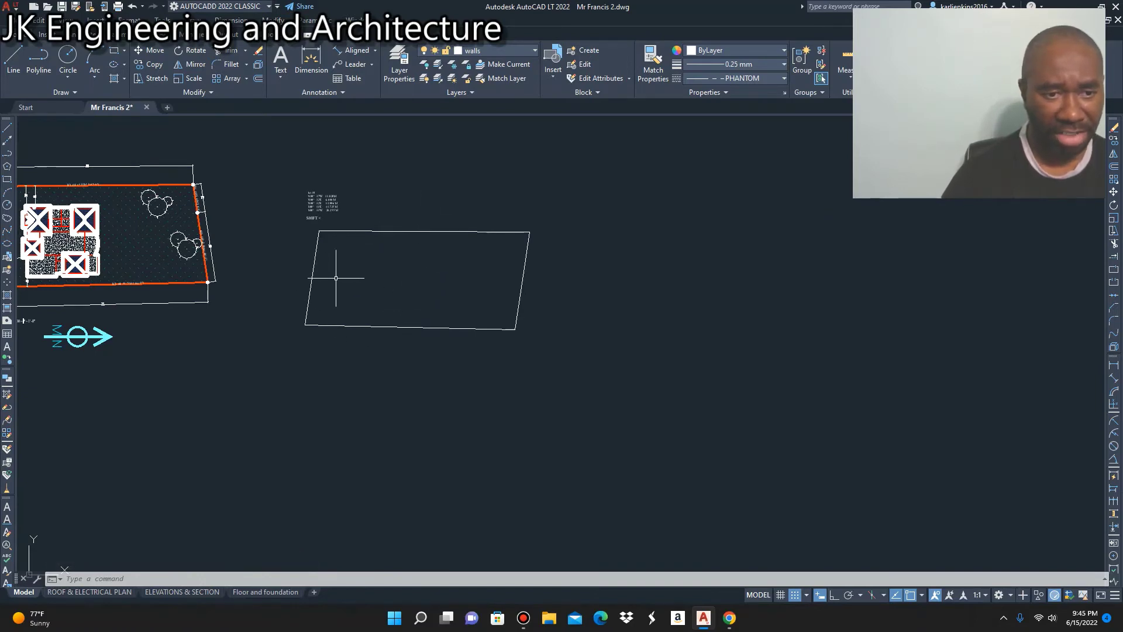
pyautogui.scroll(-1, 331, 252)
pyautogui.scroll(4, 136, 233)
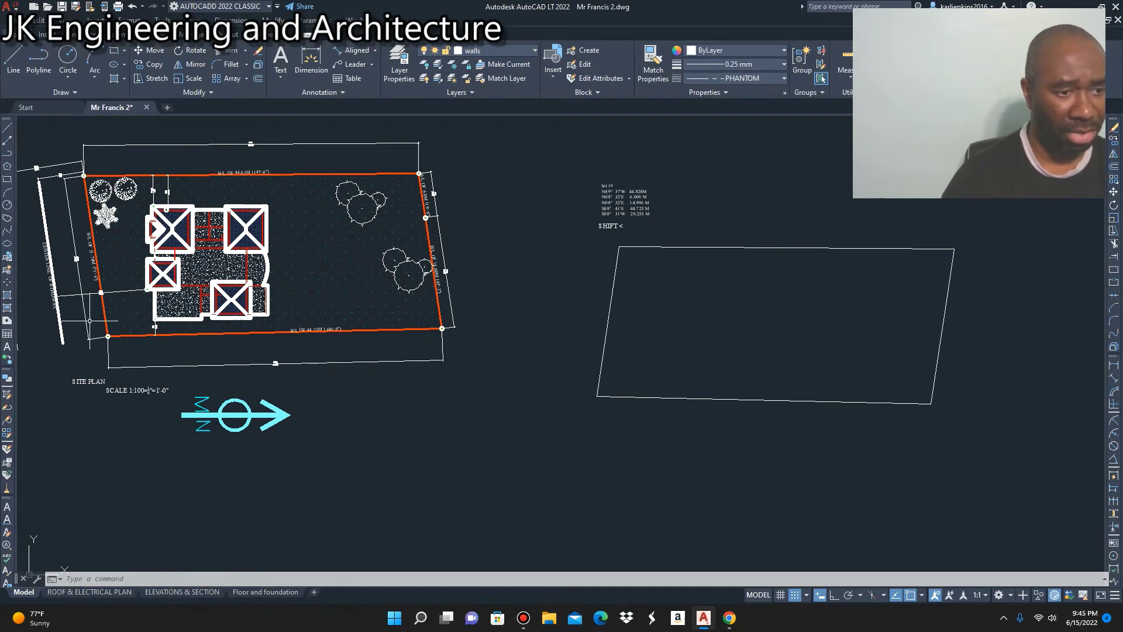
pyautogui.scroll(-2, 281, 261)
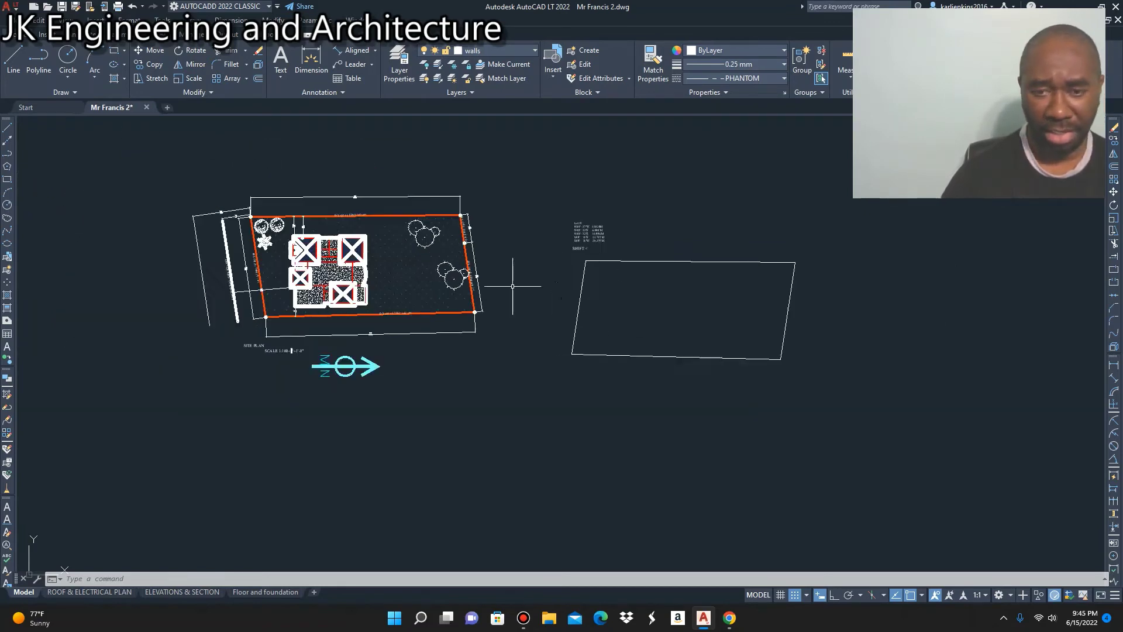
pyautogui.scroll(2, 494, 264)
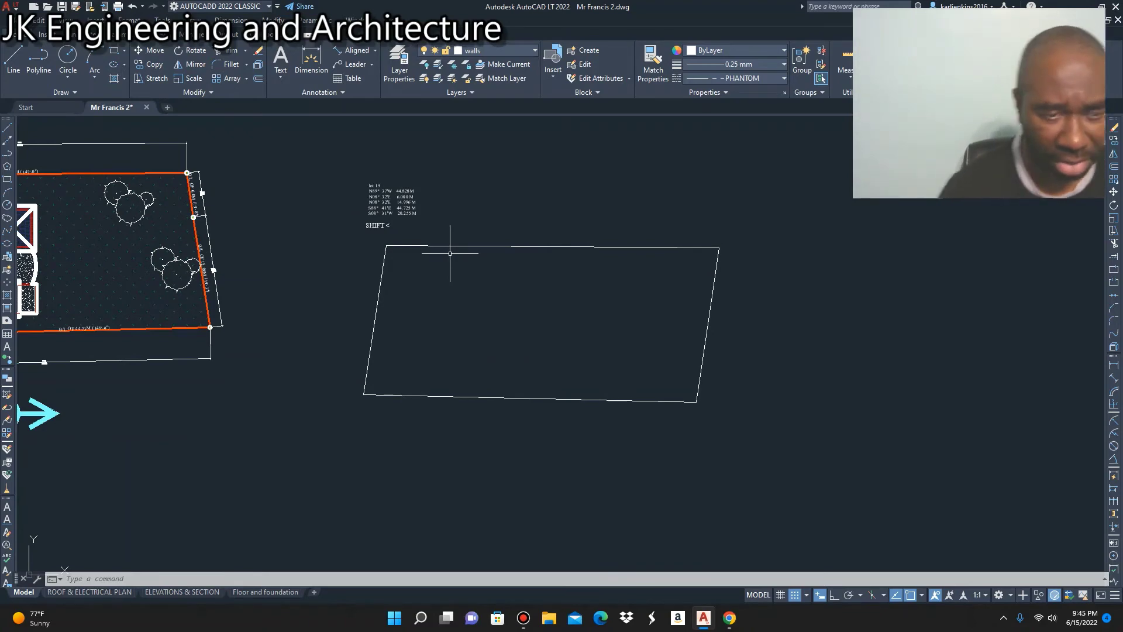
pyautogui.scroll(-1, 417, 247)
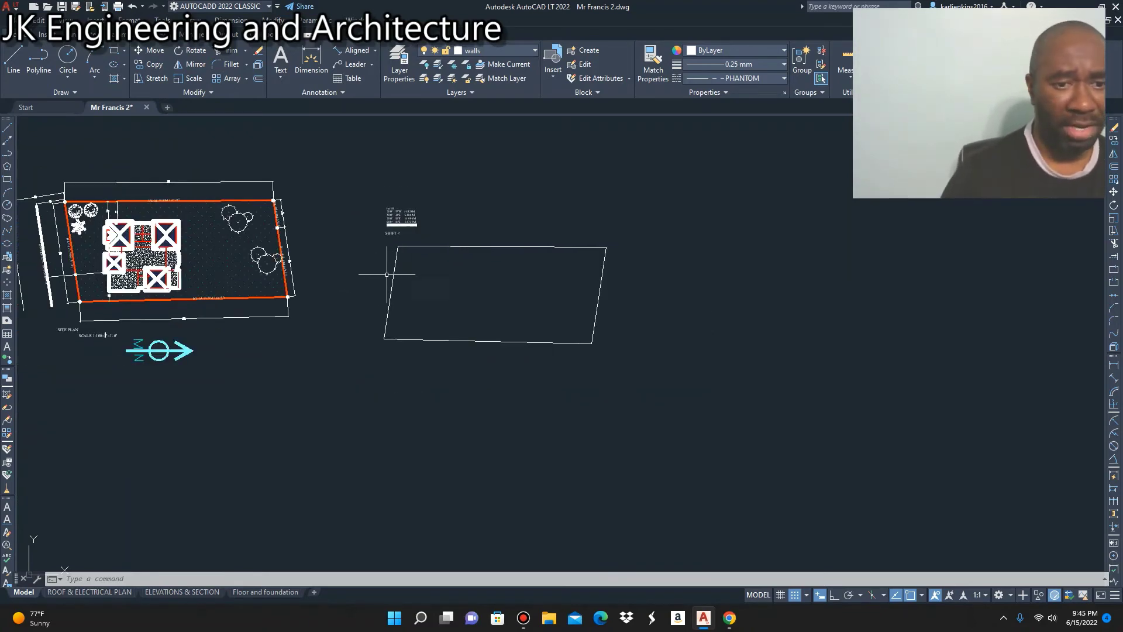
pyautogui.moveTo(393, 262); pyautogui.dragTo(407, 258, button='middle')
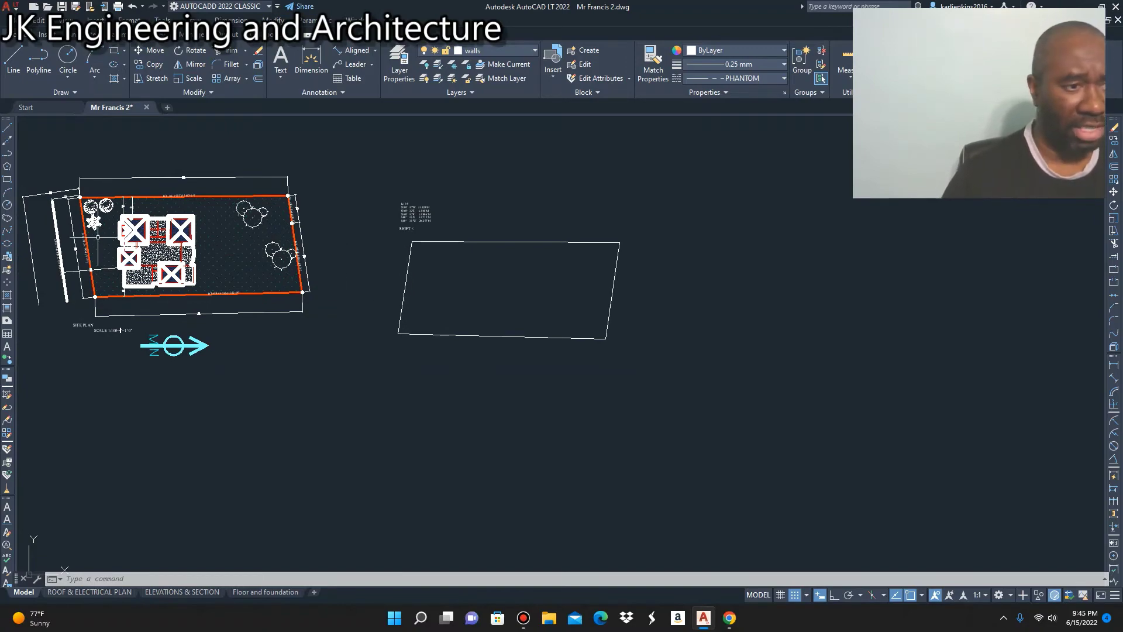
# Step: Examine the dimension between the roadway centre line and the boundary corner on the existing site plan
pyautogui.scroll(4, 59, 211)
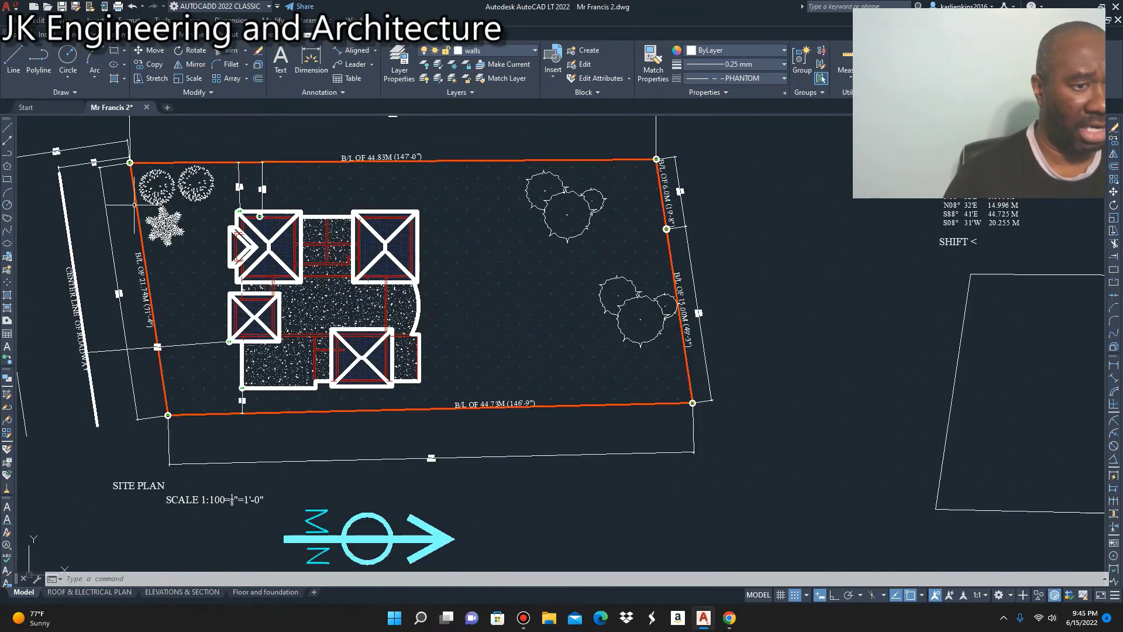
pyautogui.scroll(2, 70, 199)
pyautogui.scroll(4, 85, 185)
pyautogui.scroll(1, 109, 158)
pyautogui.scroll(-1, 108, 156)
pyautogui.scroll(2, 108, 156)
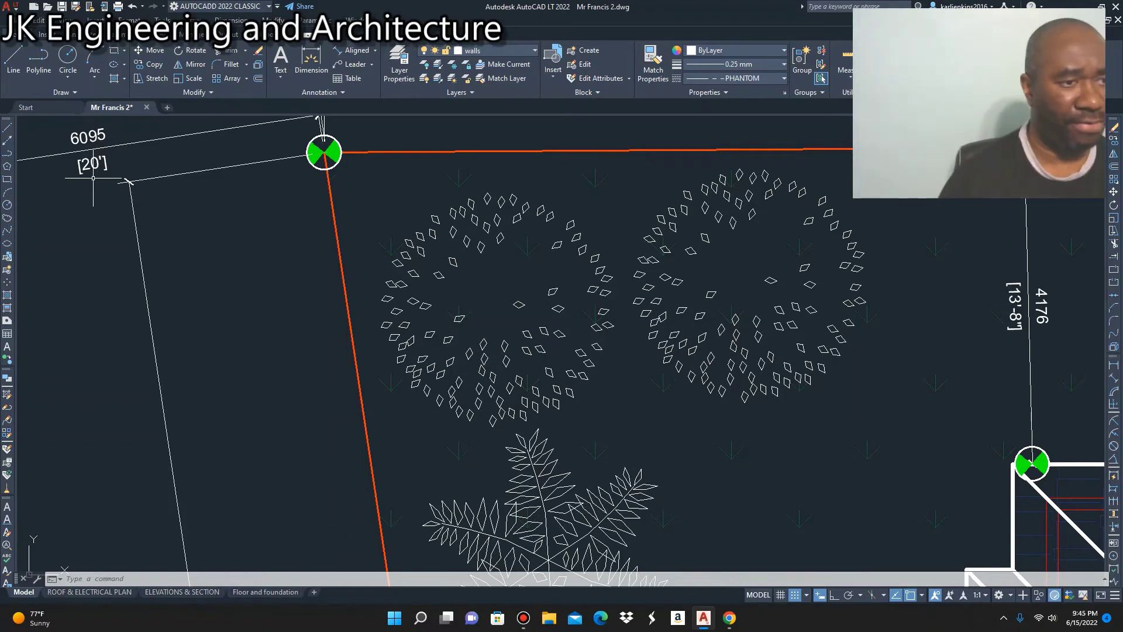
pyautogui.scroll(-12, 93, 178)
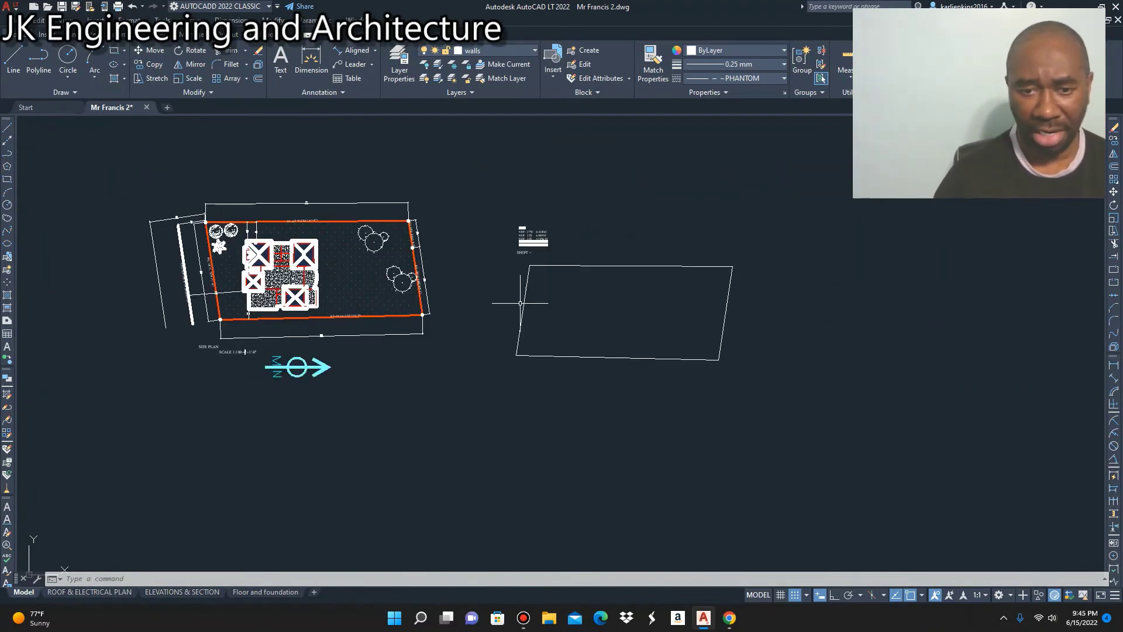
# Step: Offset the new lot's western boundary line outward by 6095 to place the roadway centre line
pyautogui.scroll(4, 525, 309)
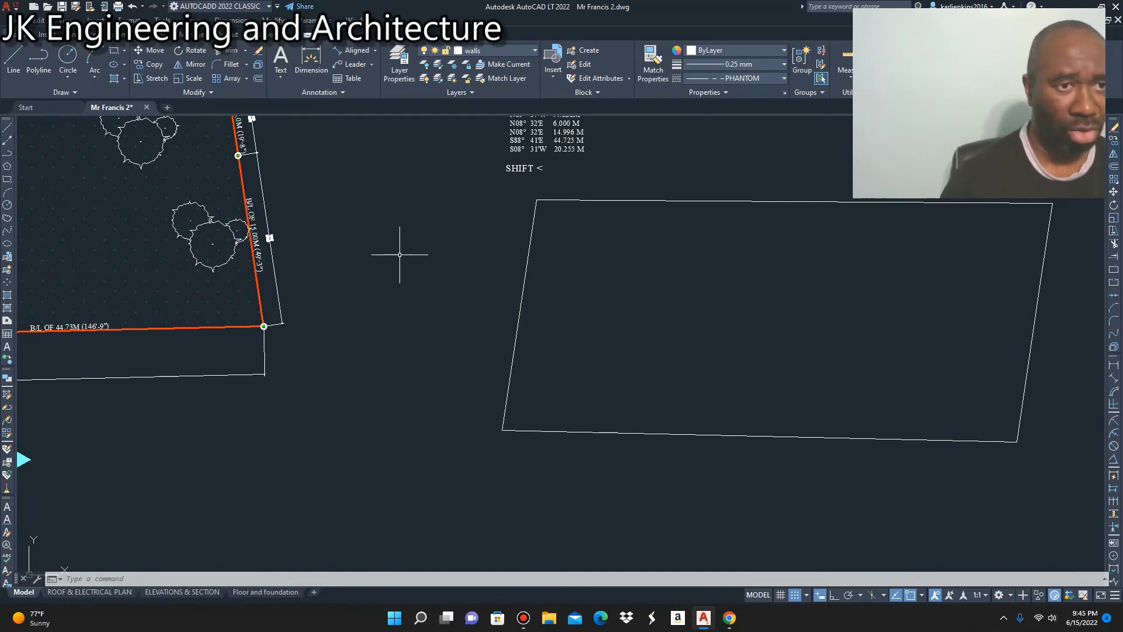
pyautogui.rightClick(281, 120)
pyautogui.click(319, 144)
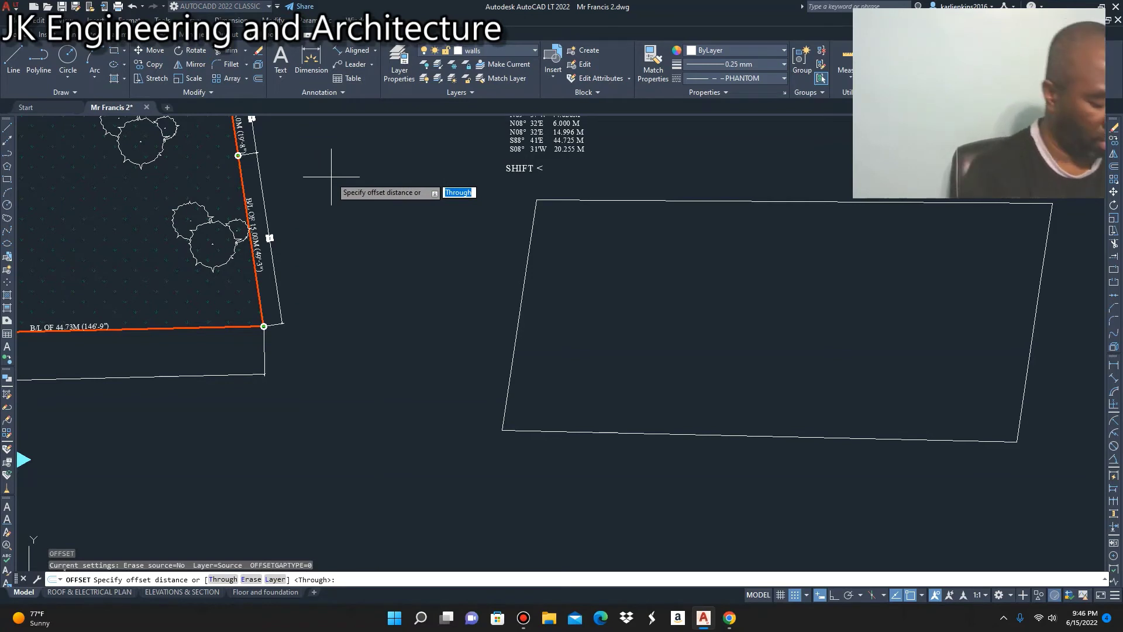
pyautogui.write('60')
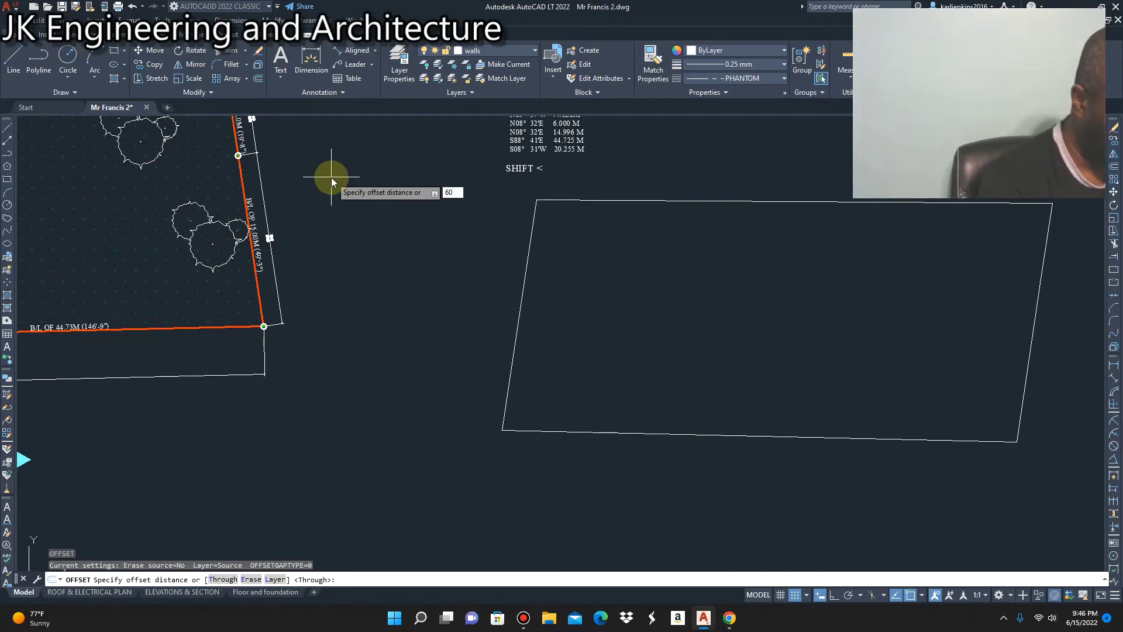
pyautogui.write('95')
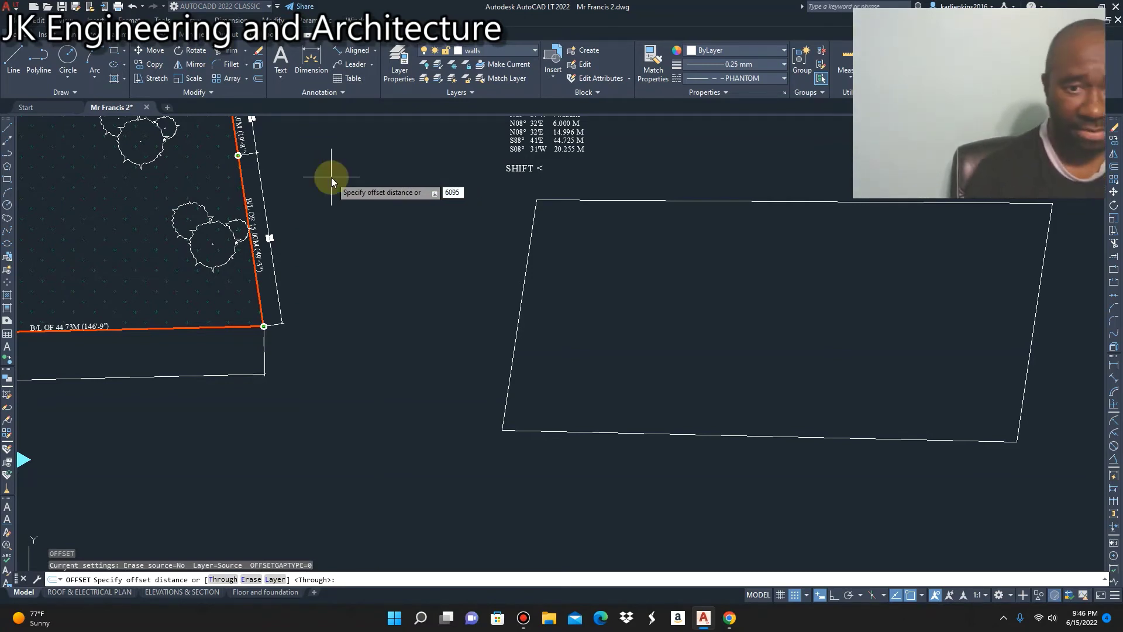
pyautogui.press('Return')
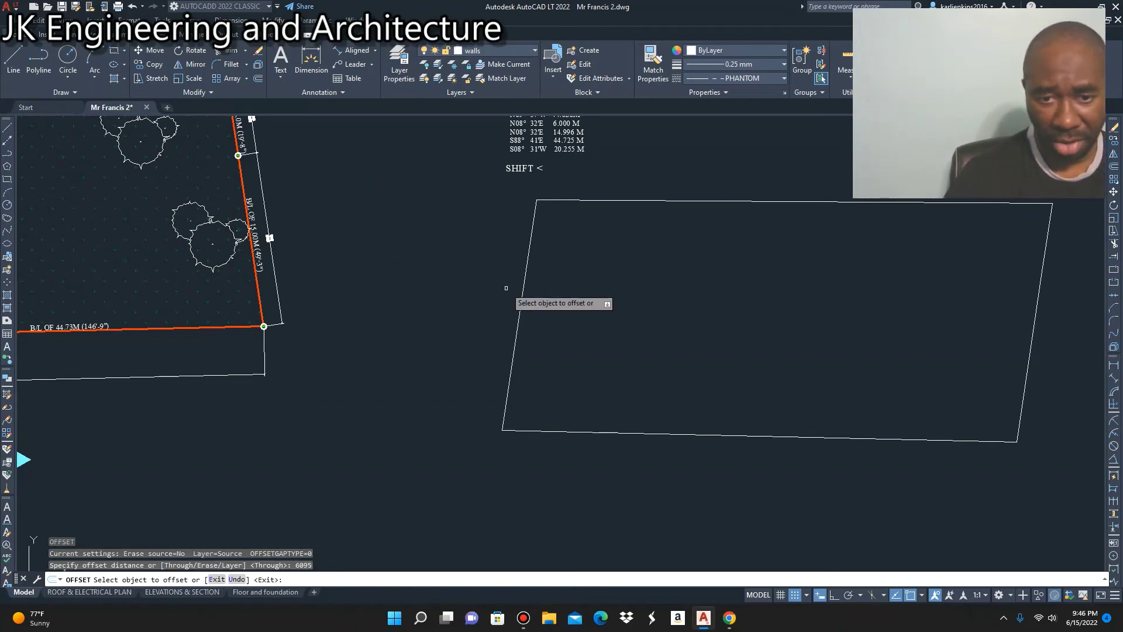
pyautogui.click(529, 257)
pyautogui.click(446, 267)
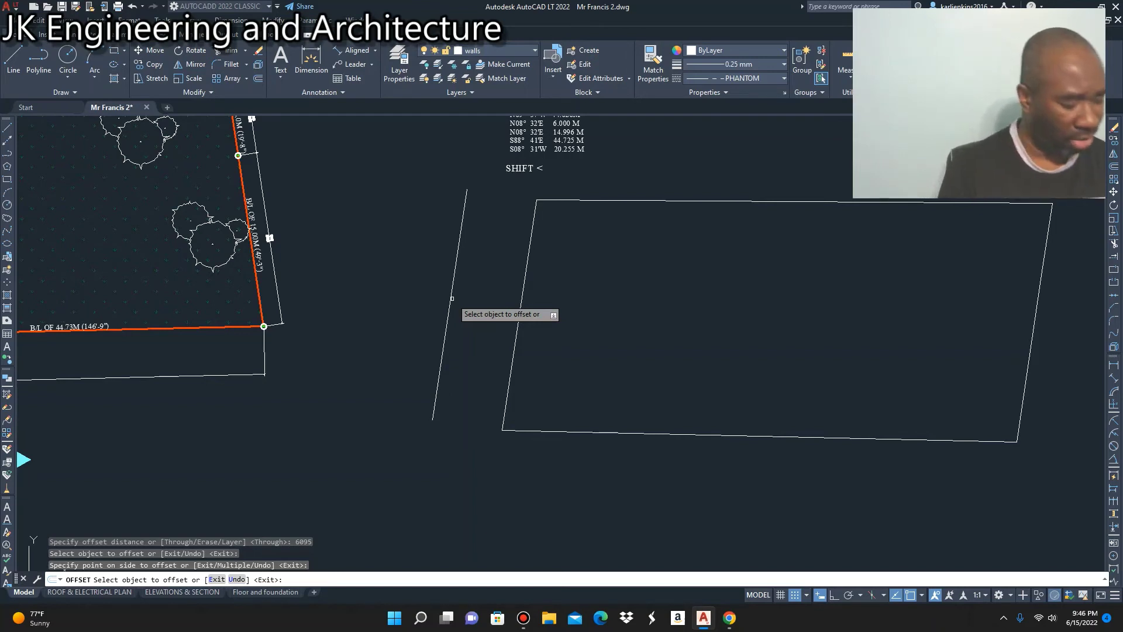
pyautogui.press('Escape')
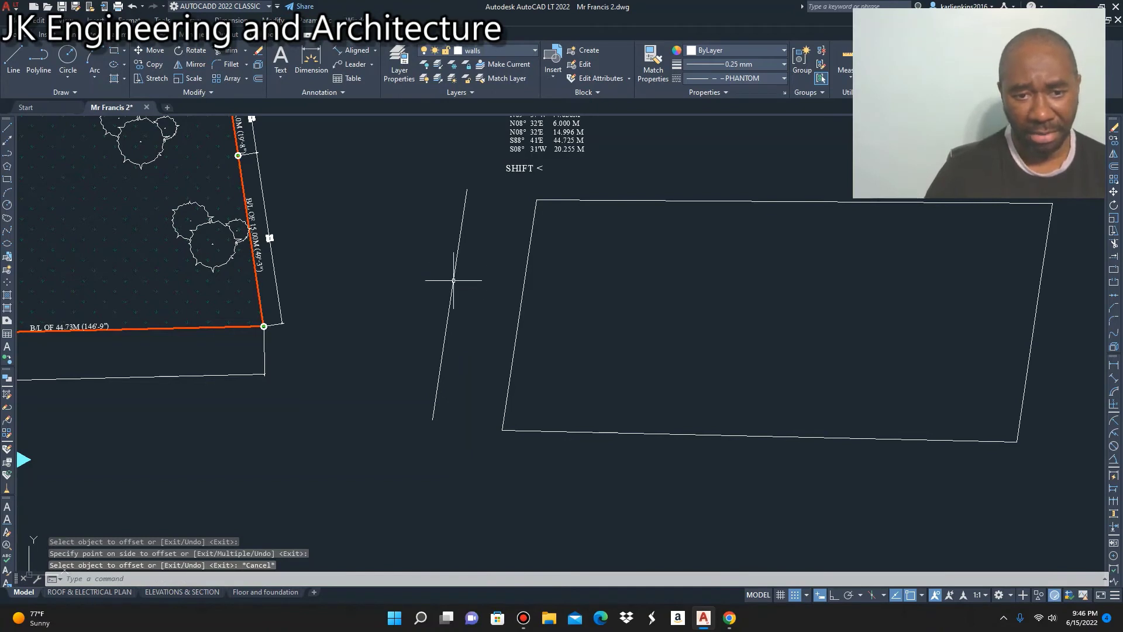
# Step: Offset the roadway centre line 12000 towards the lot to place the front setback line inside the boundary
pyautogui.rightClick(420, 250)
pyautogui.moveTo(503, 270)
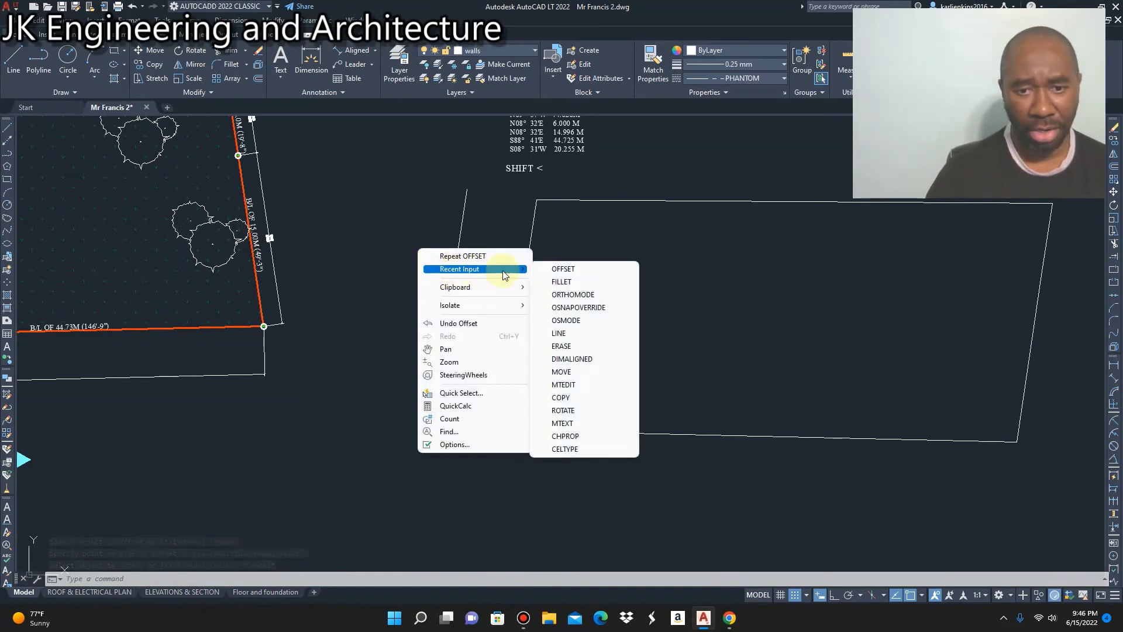
pyautogui.click(555, 270)
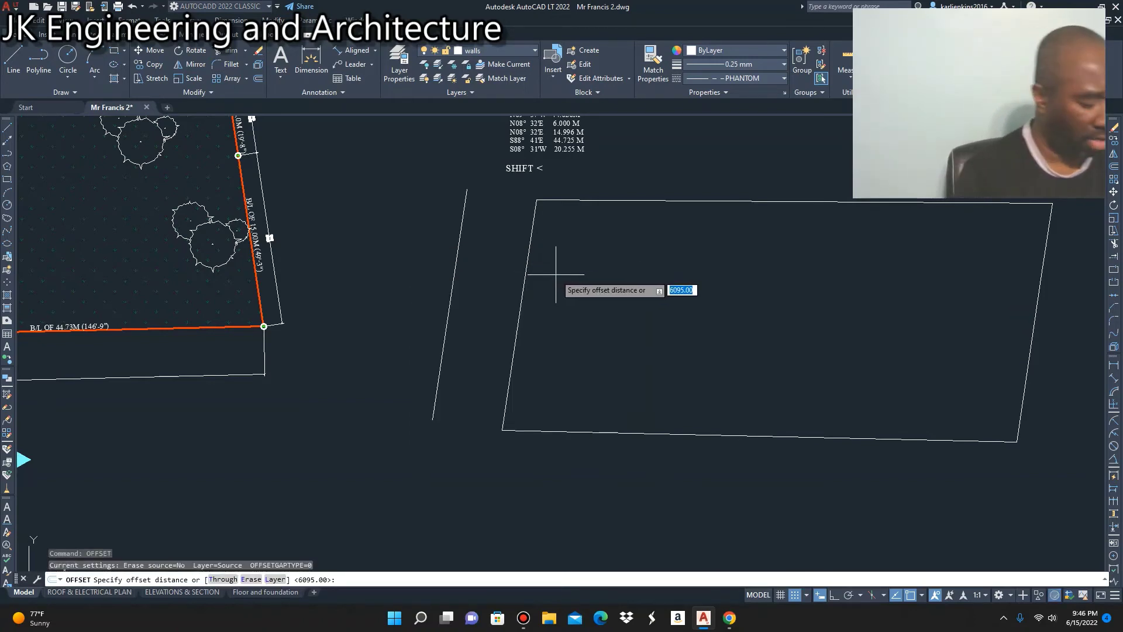
pyautogui.write('1')
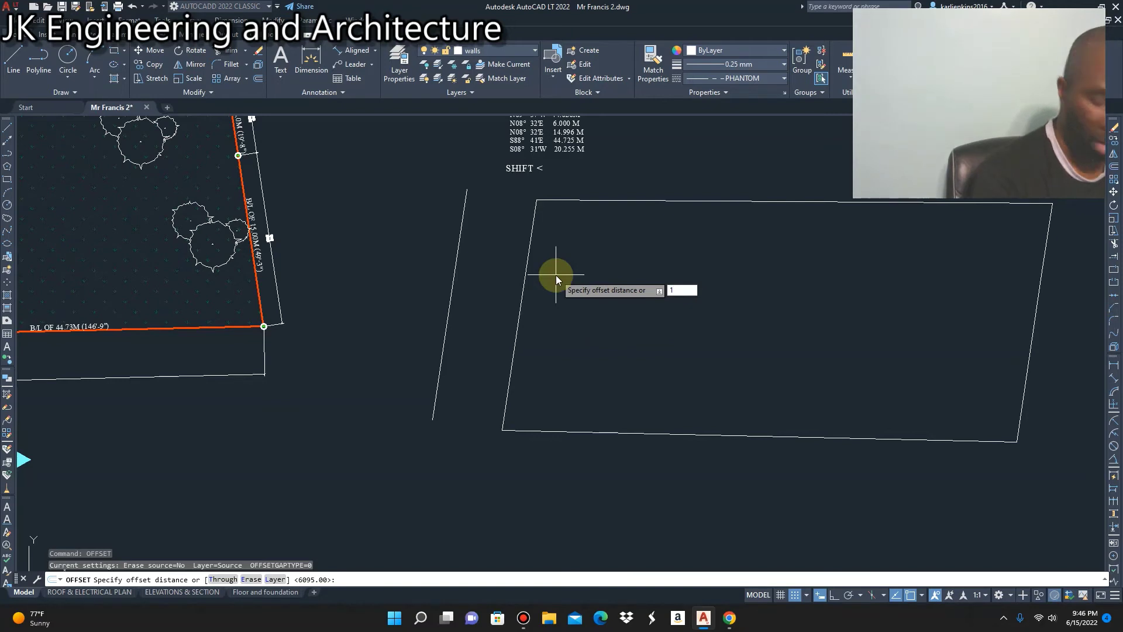
pyautogui.write('200')
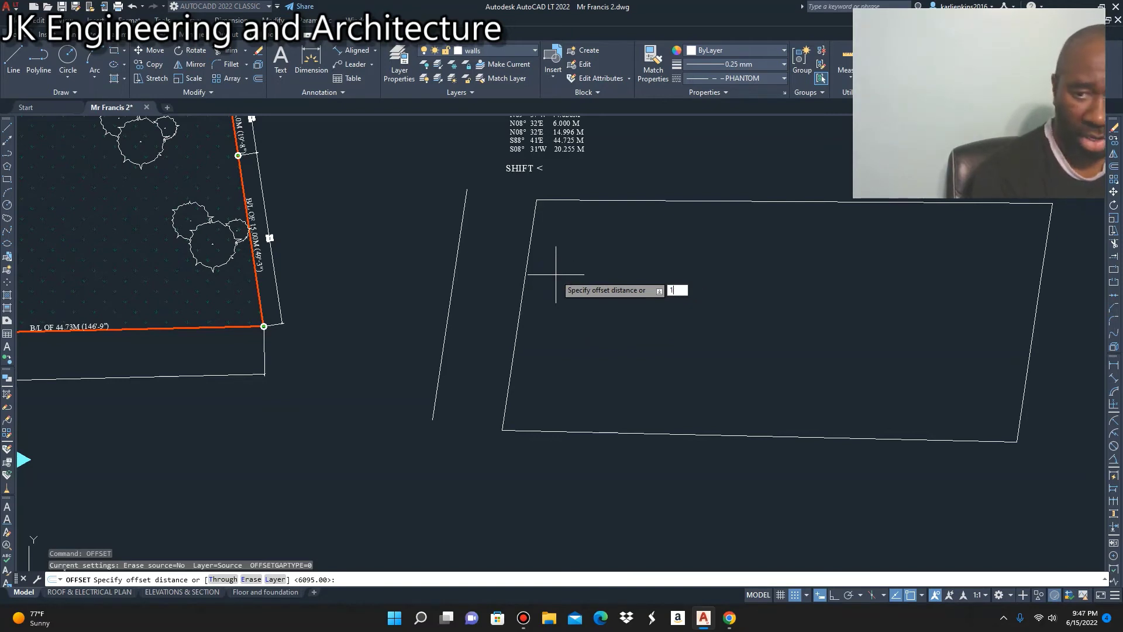
pyautogui.write('0')
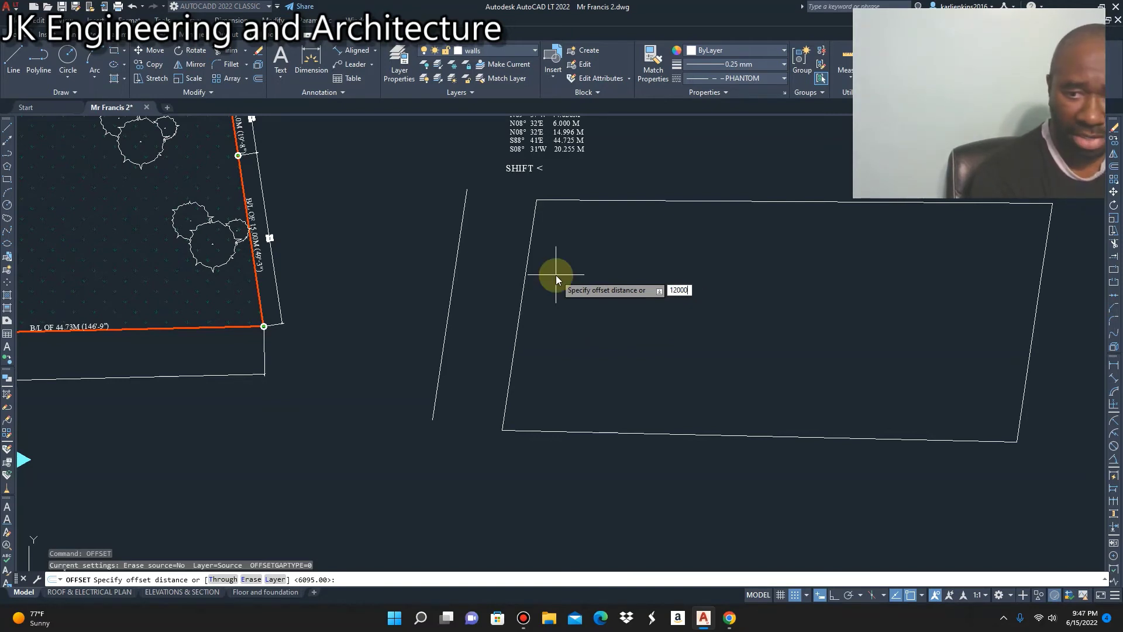
pyautogui.press('Return')
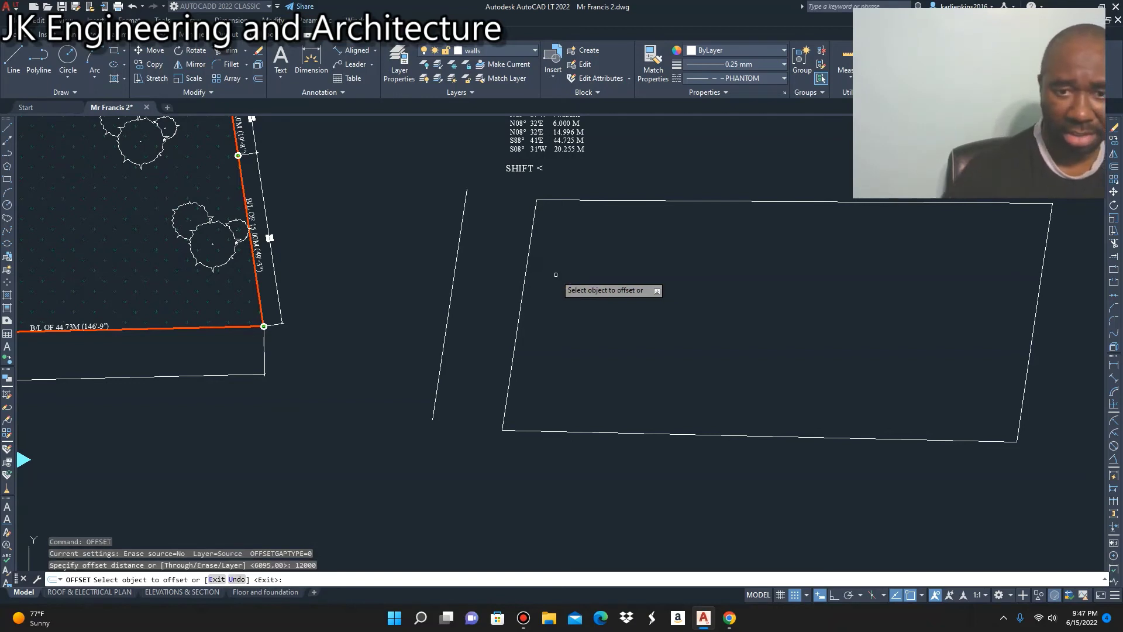
pyautogui.click(453, 284)
pyautogui.click(551, 305)
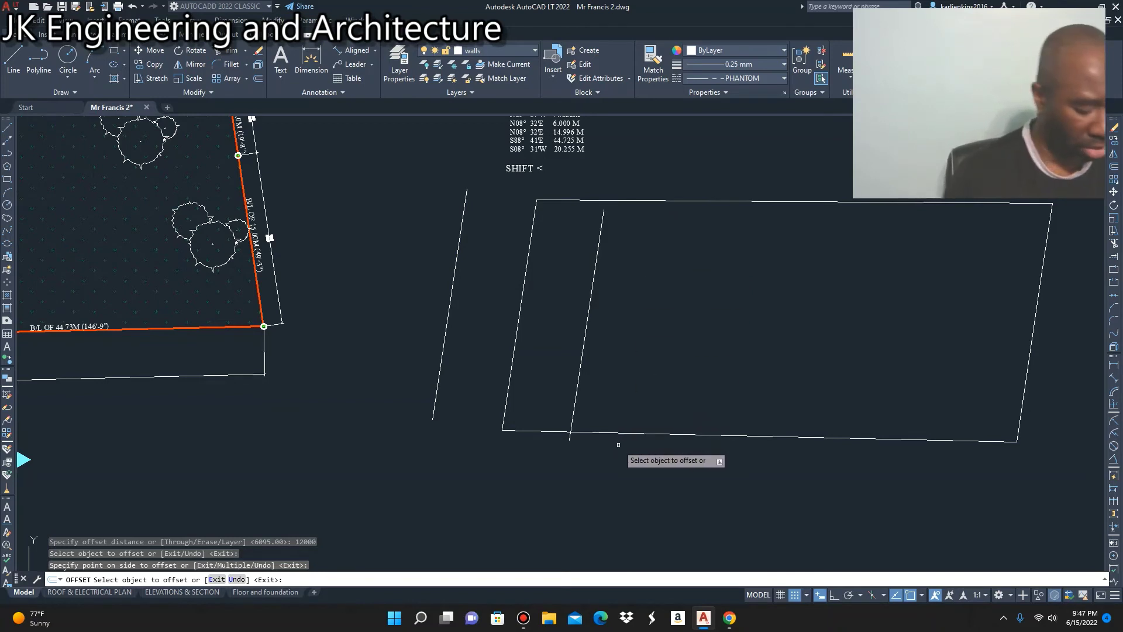
pyautogui.rightClick(380, 235)
pyautogui.click(393, 234)
# Step: Offset the lot's bottom and top boundary lines 3000 inward as side setback lines
pyautogui.rightClick(389, 239)
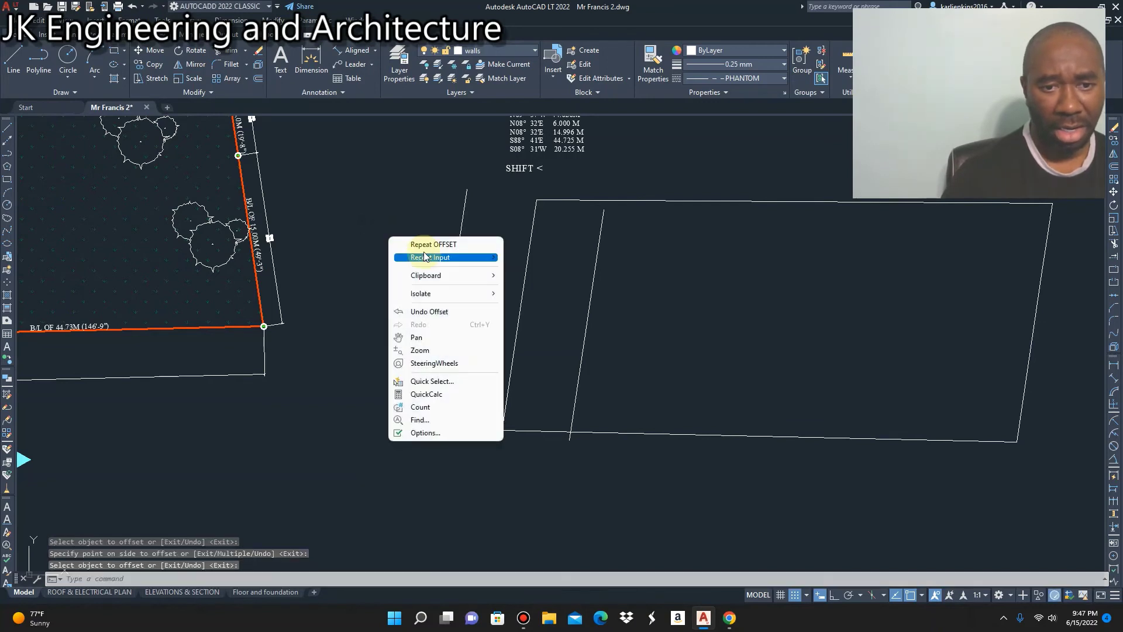
pyautogui.click(432, 245)
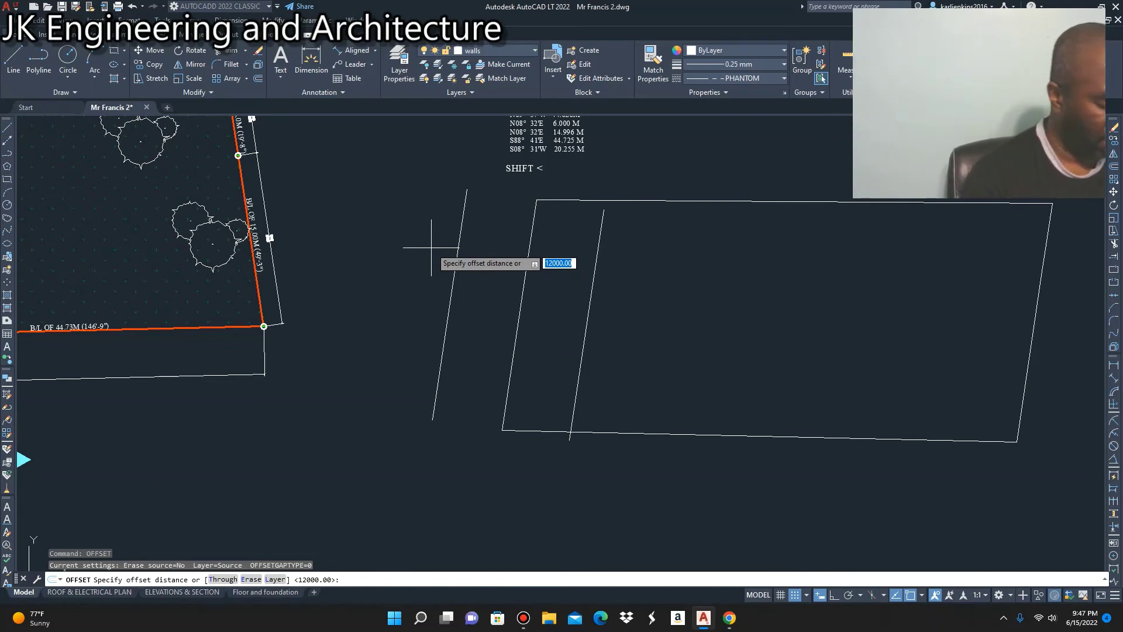
pyautogui.write('3000')
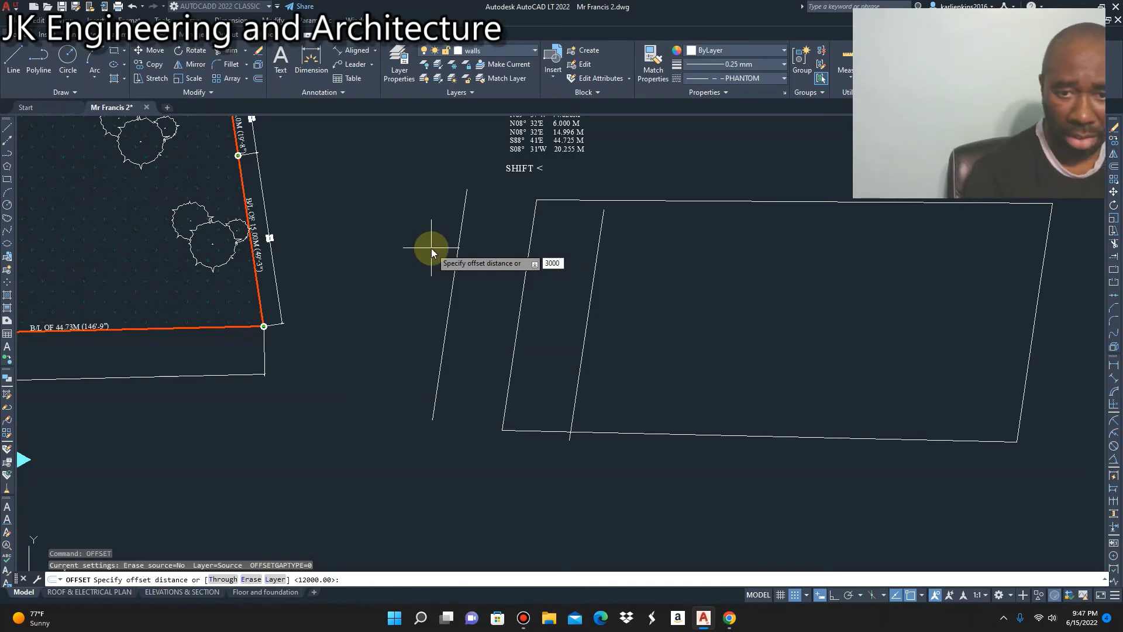
pyautogui.press('Return')
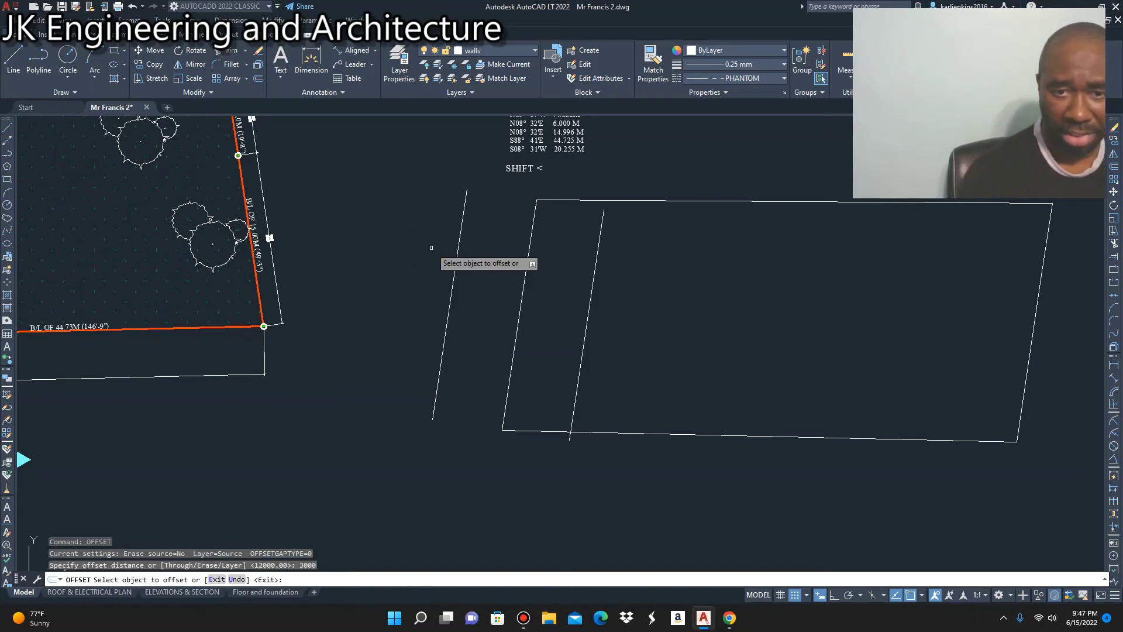
pyautogui.click(601, 435)
pyautogui.click(625, 389)
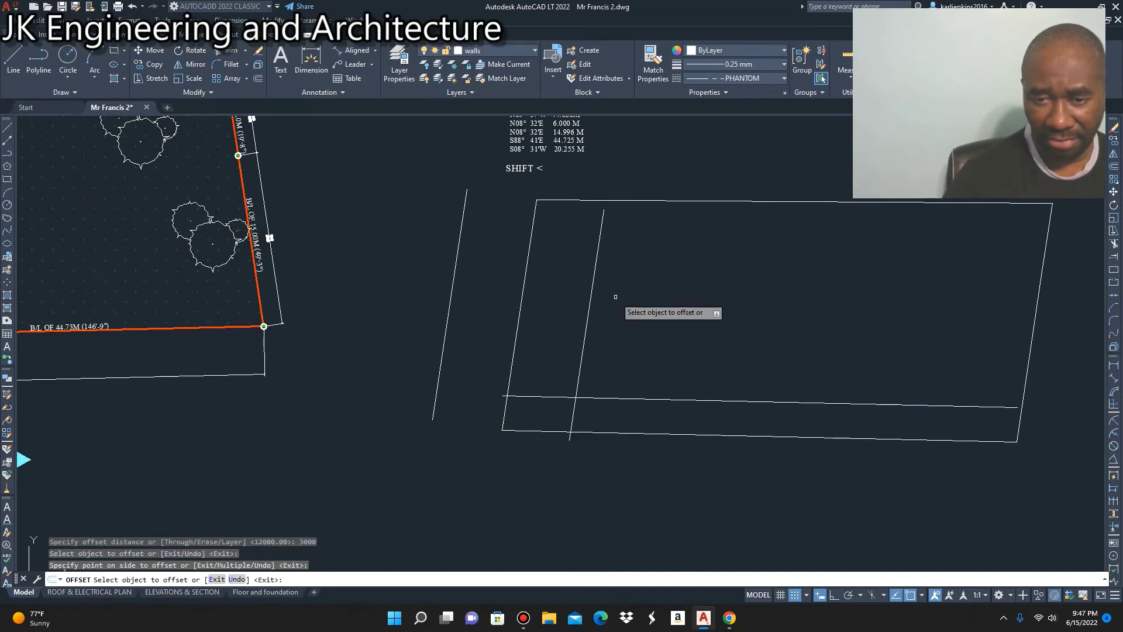
pyautogui.click(652, 201)
pyautogui.click(633, 290)
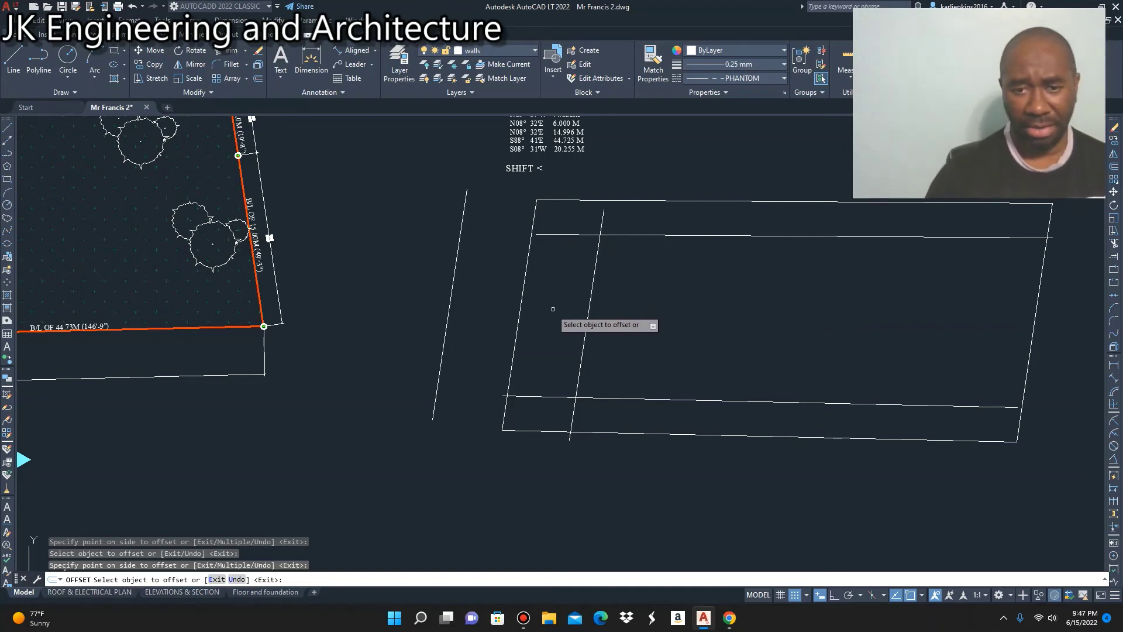
pyautogui.press('Escape')
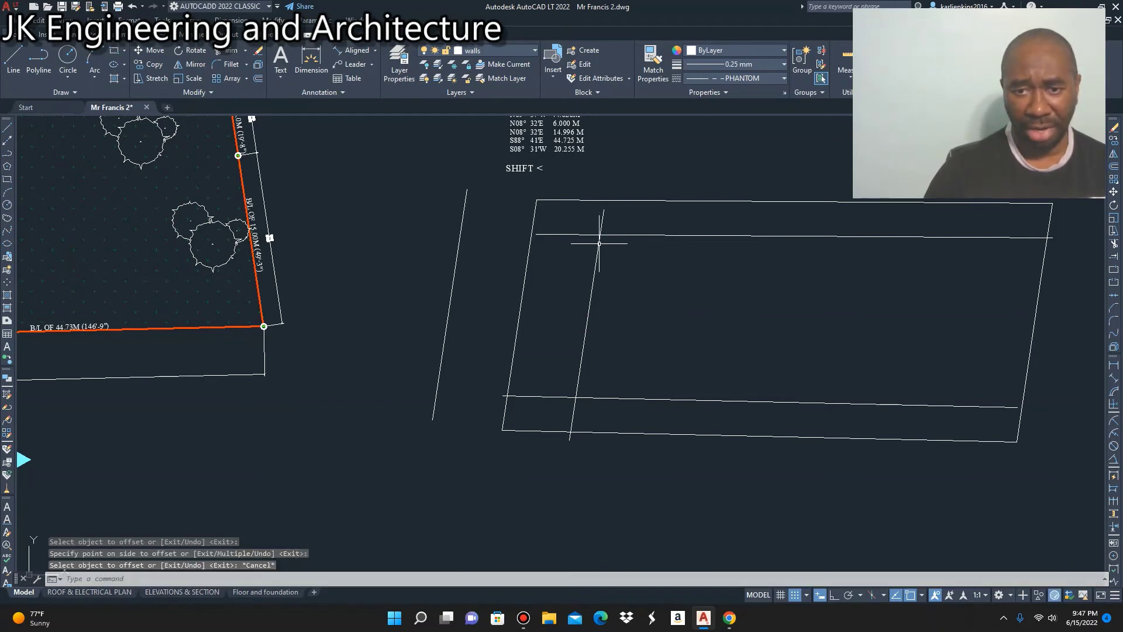
# Step: Offset the front setback line 12000 into the lot to place the building's rear line
pyautogui.rightClick(580, 258)
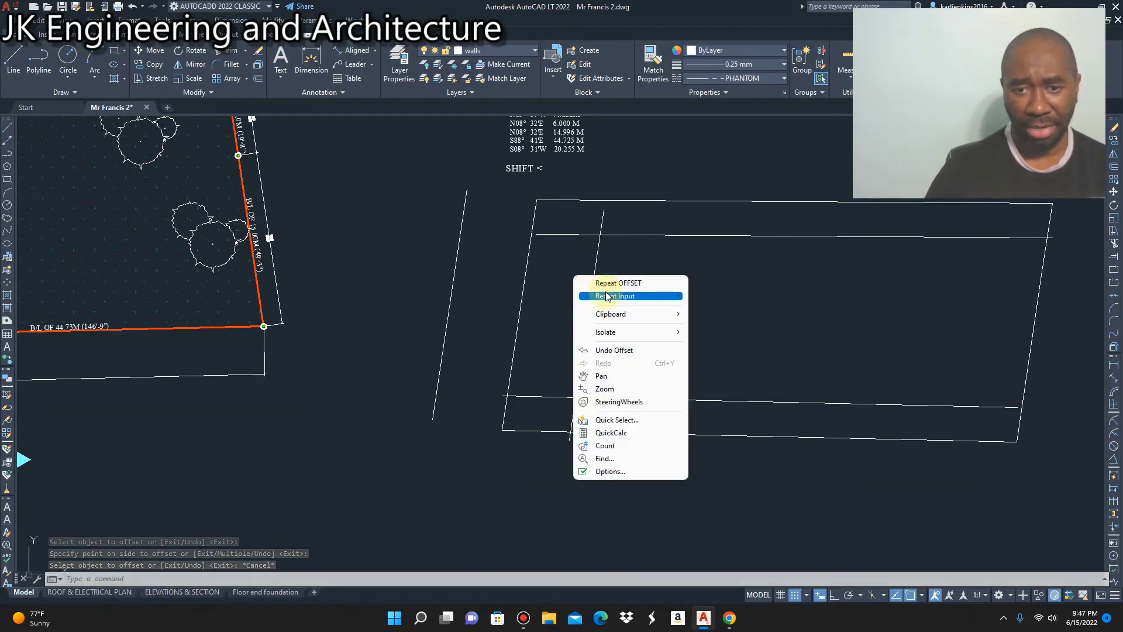
pyautogui.click(609, 284)
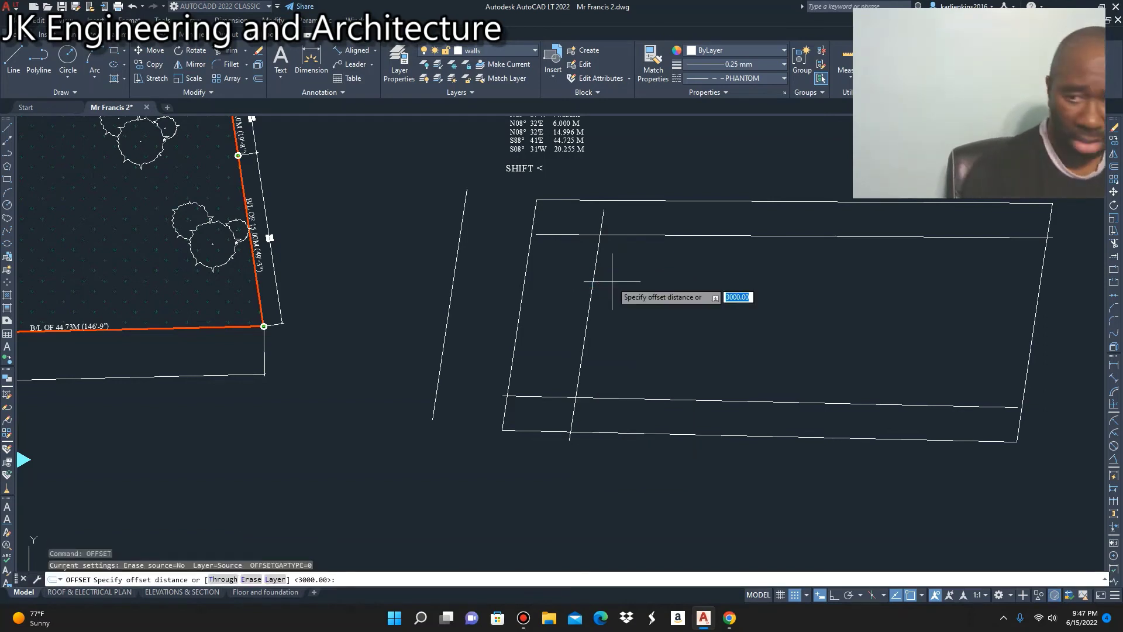
pyautogui.write('12000')
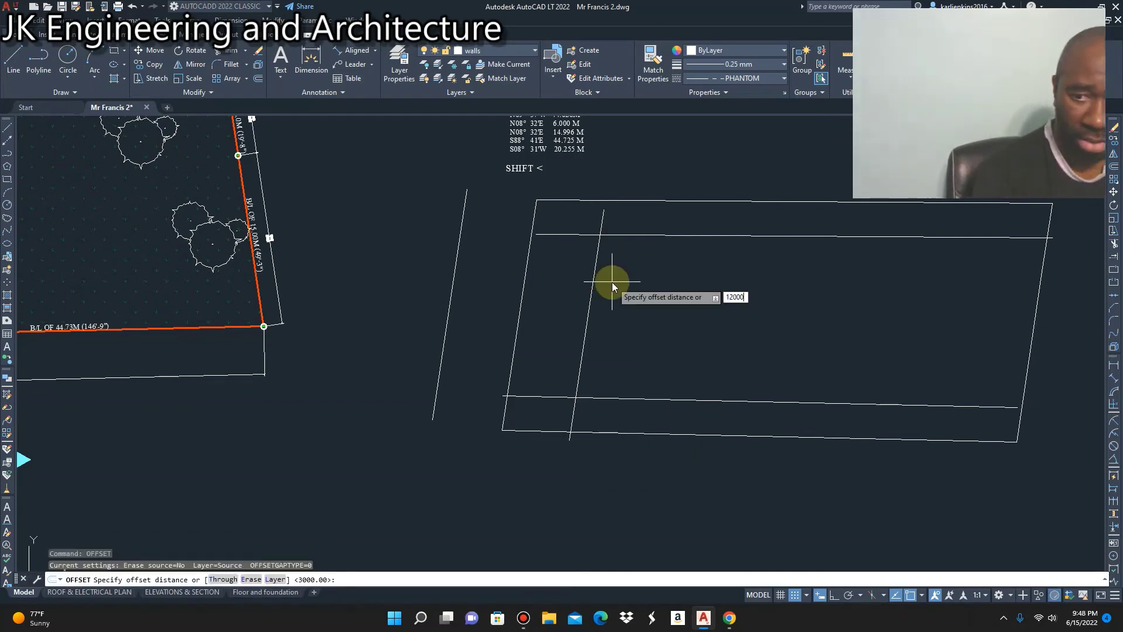
pyautogui.press('Return')
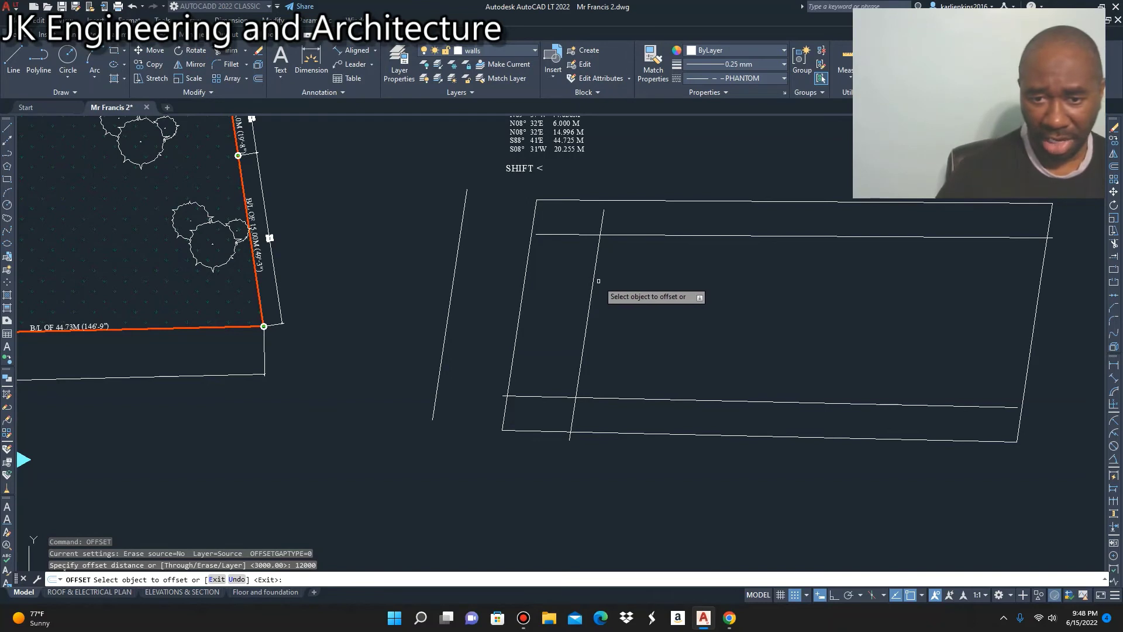
pyautogui.click(595, 286)
pyautogui.click(620, 298)
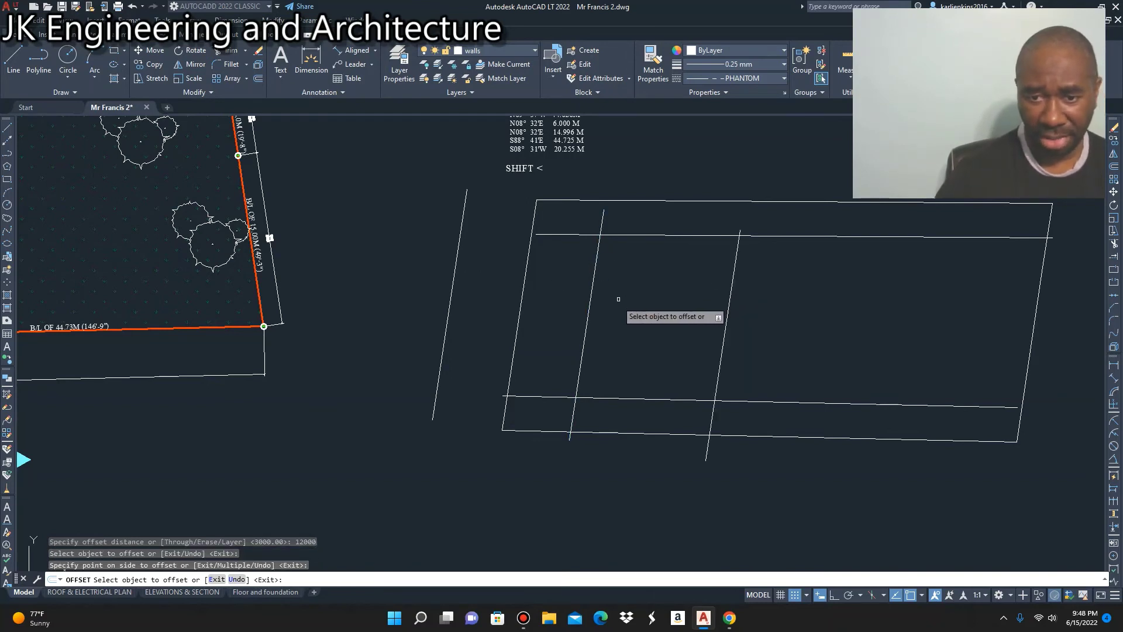
pyautogui.press('Escape')
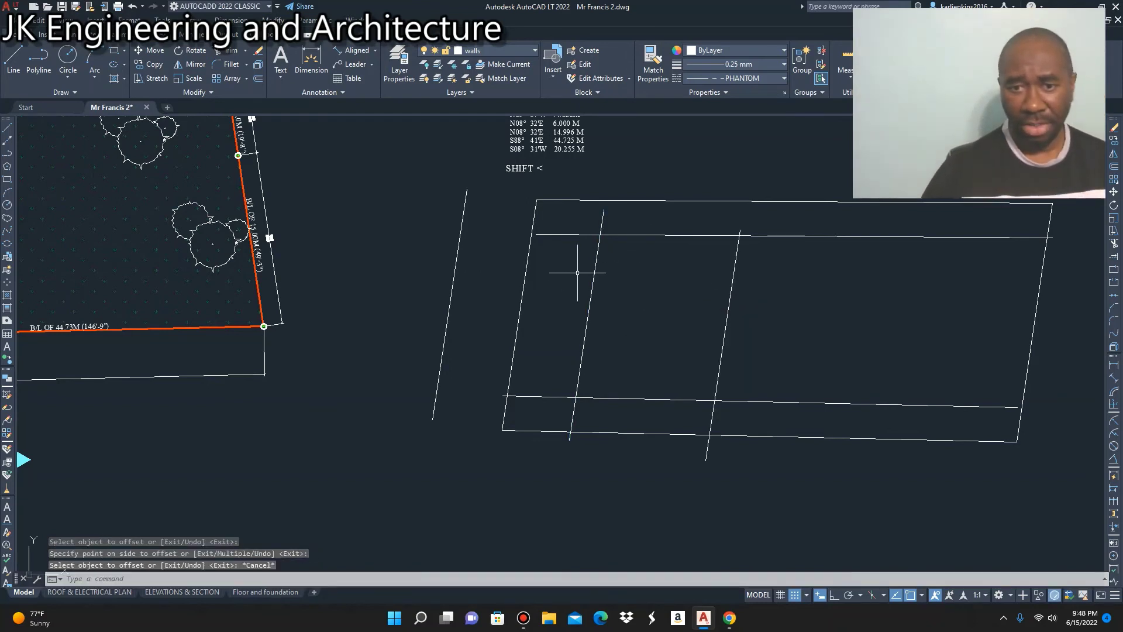
# Step: Trim the crossing setback lines and rear line so they form a four-sided building outline inside the lot
pyautogui.click(240, 56)
pyautogui.click(569, 235)
pyautogui.click(542, 403)
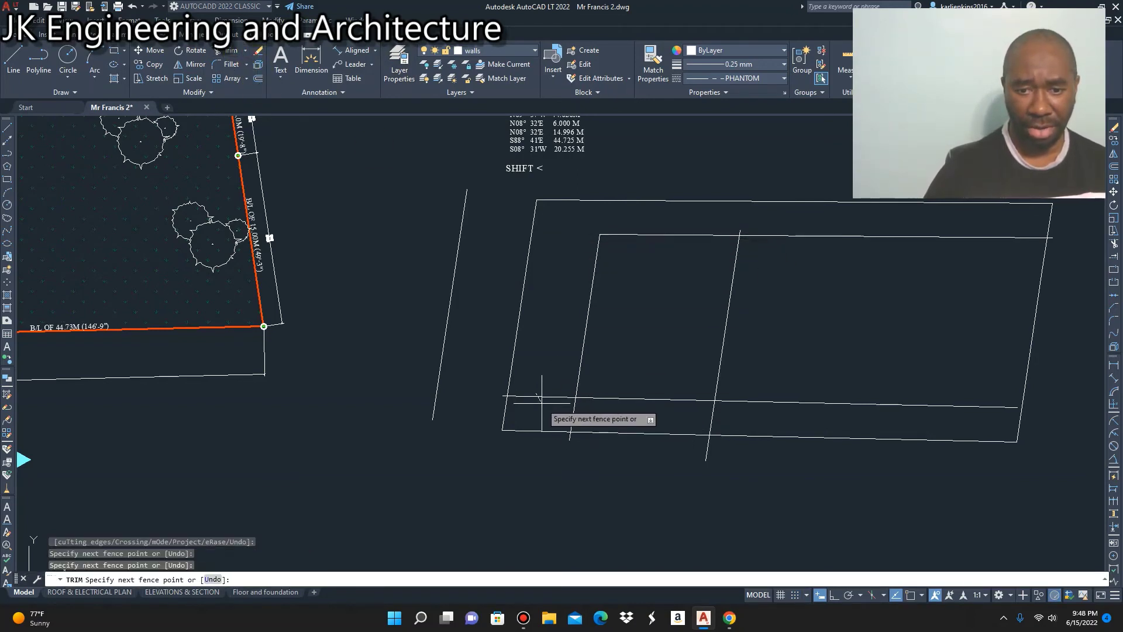
pyautogui.click(573, 412)
pyautogui.press('Return')
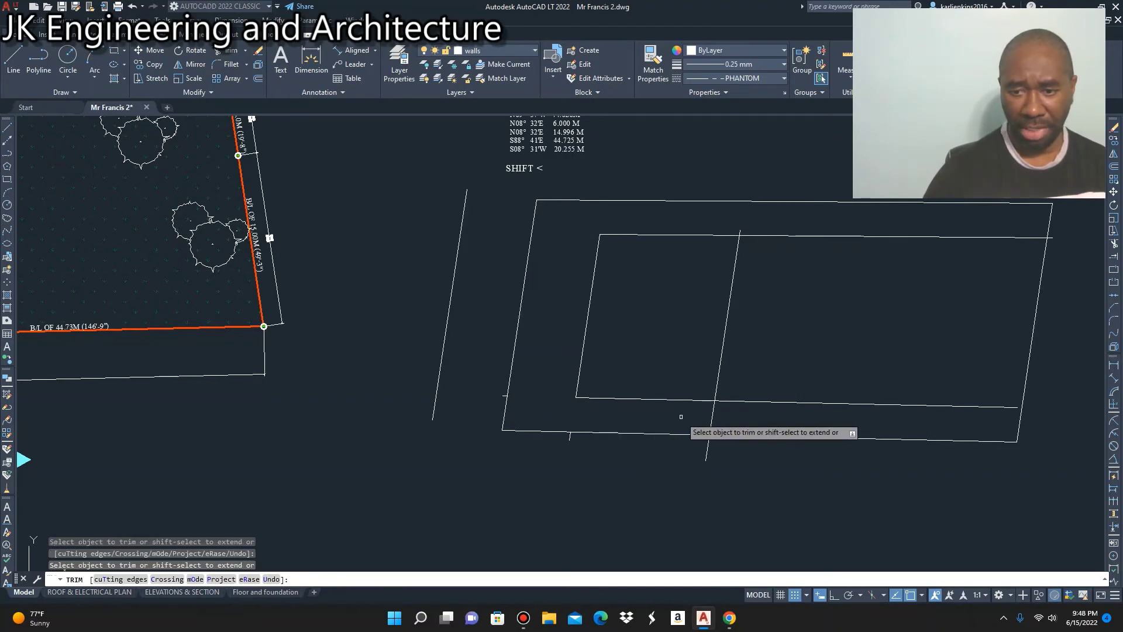
pyautogui.click(712, 417)
pyautogui.click(727, 400)
pyautogui.click(765, 236)
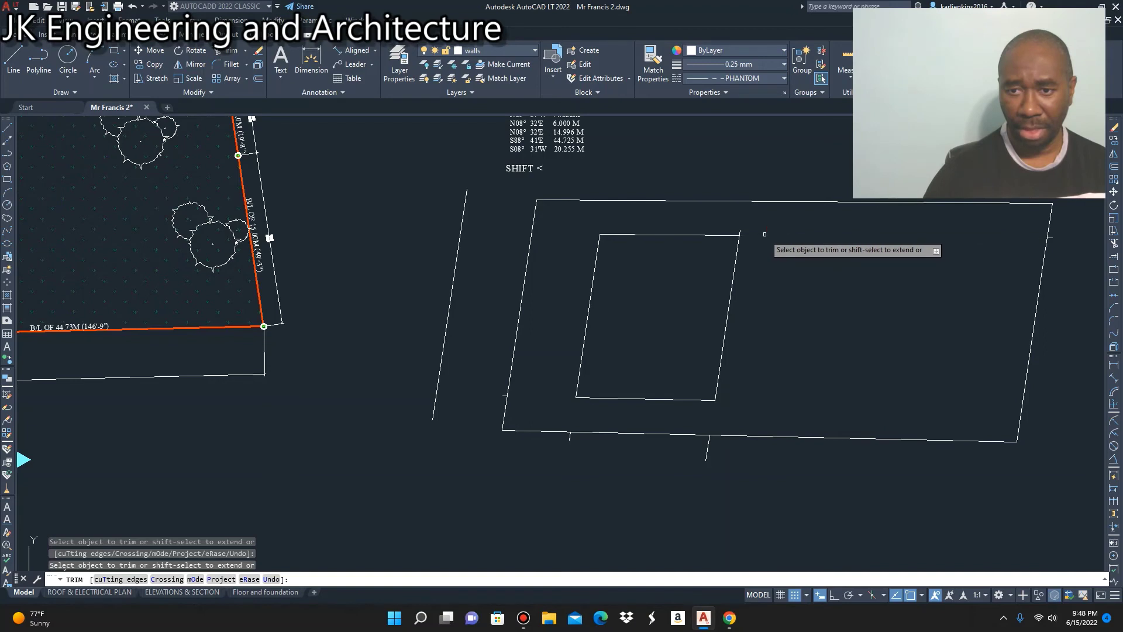
pyautogui.press('Escape')
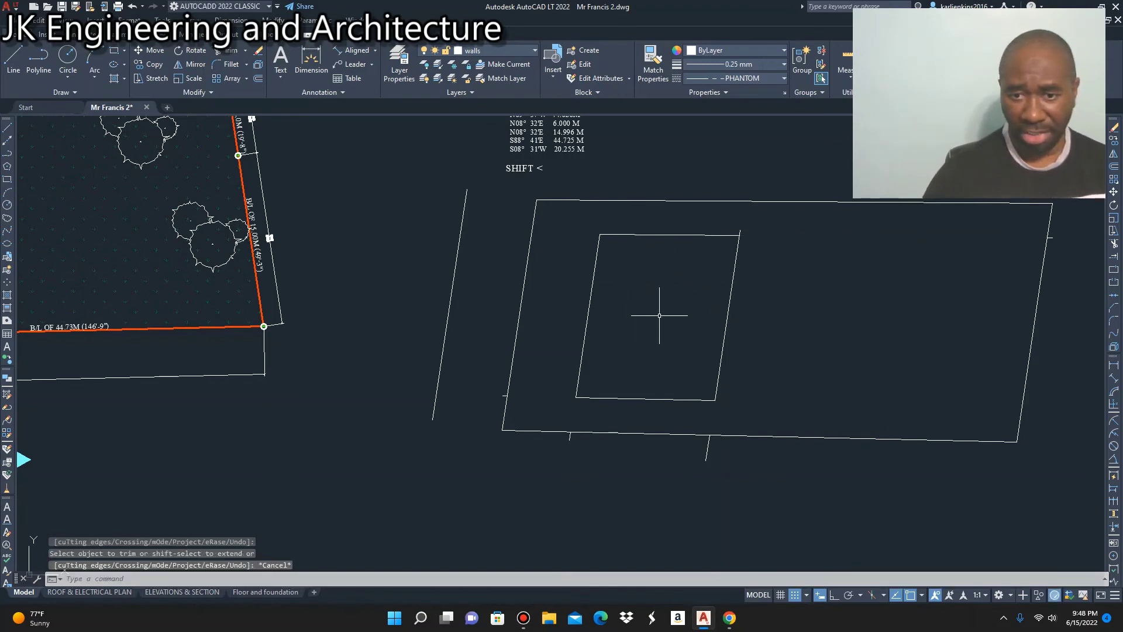
# Step: Offset all four sides of the building outline 450 inward
pyautogui.scroll(2, 644, 272)
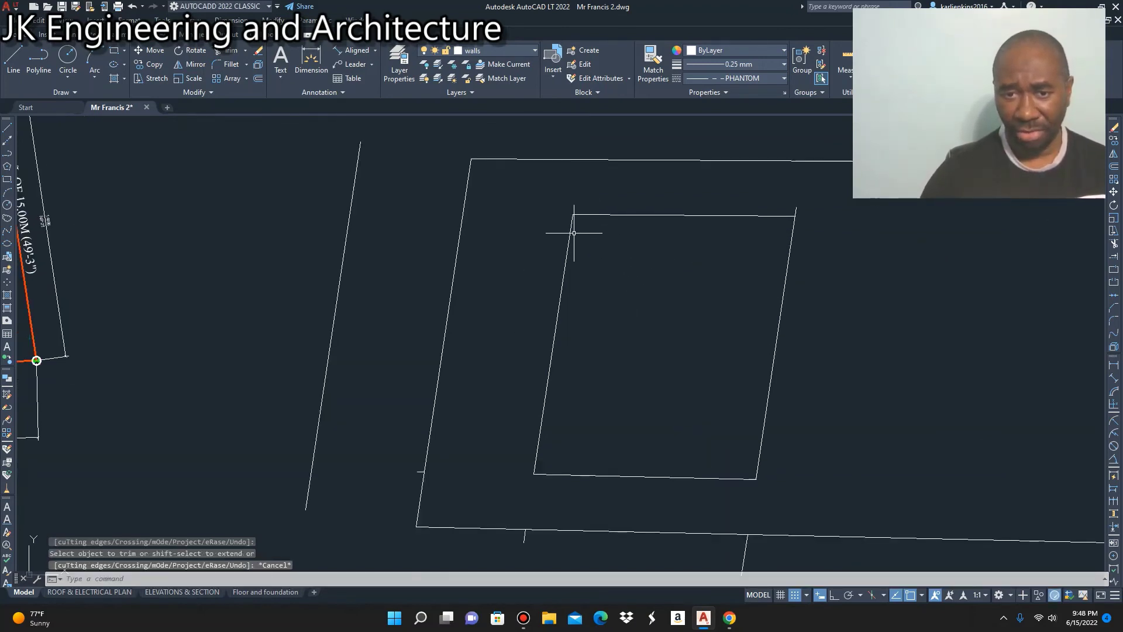
pyautogui.scroll(2, 579, 234)
pyautogui.scroll(-4, 556, 236)
pyautogui.scroll(2, 567, 234)
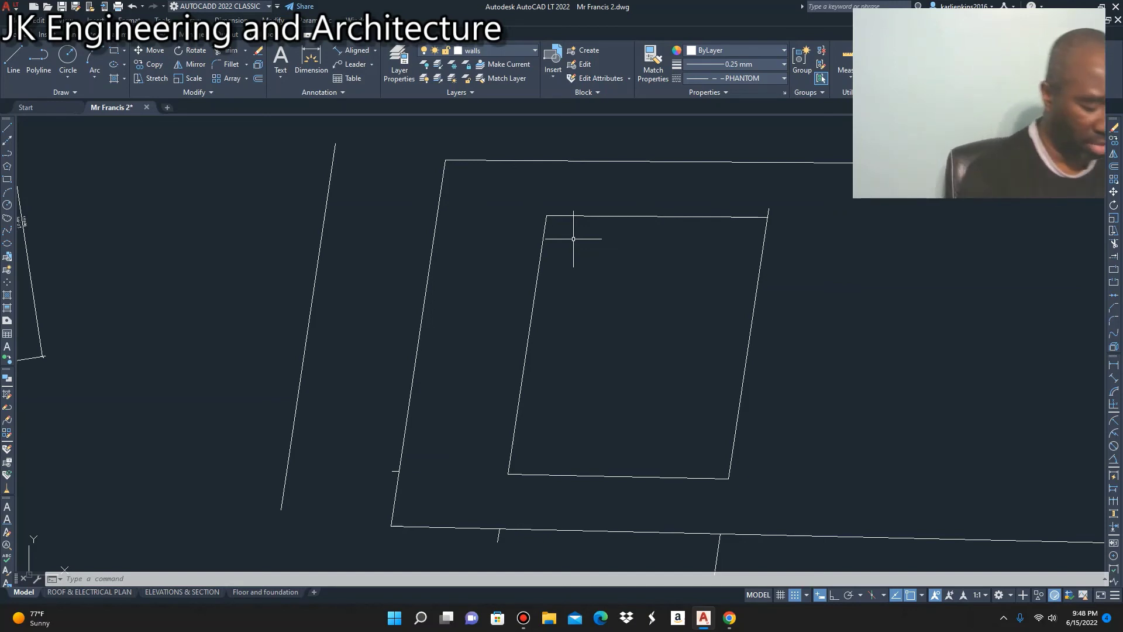
pyautogui.write('O')
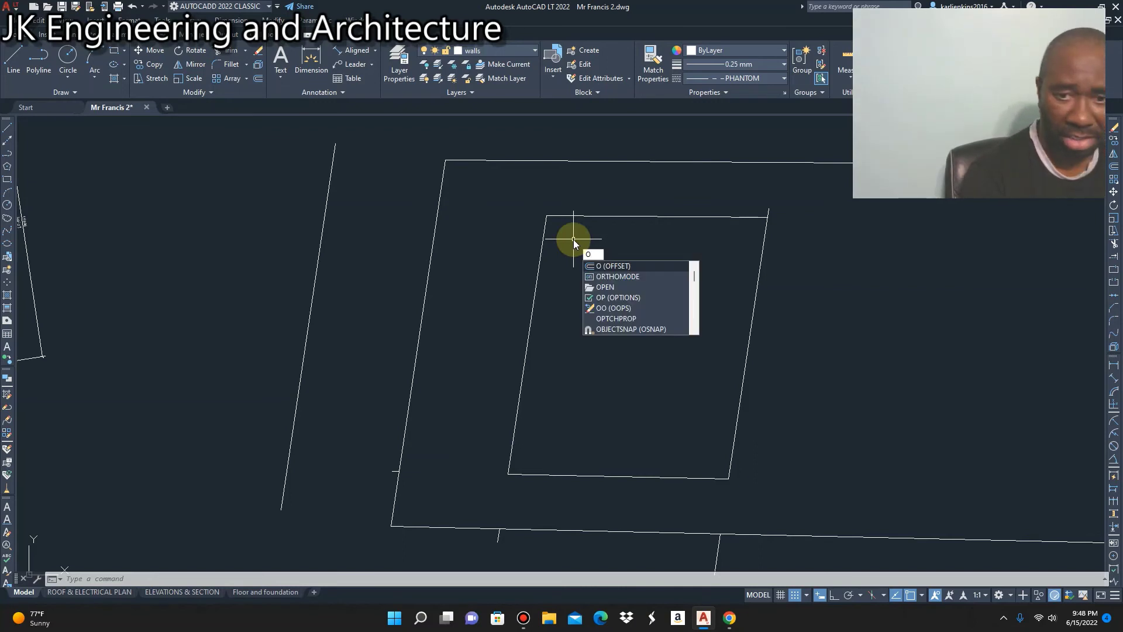
pyautogui.press('Return')
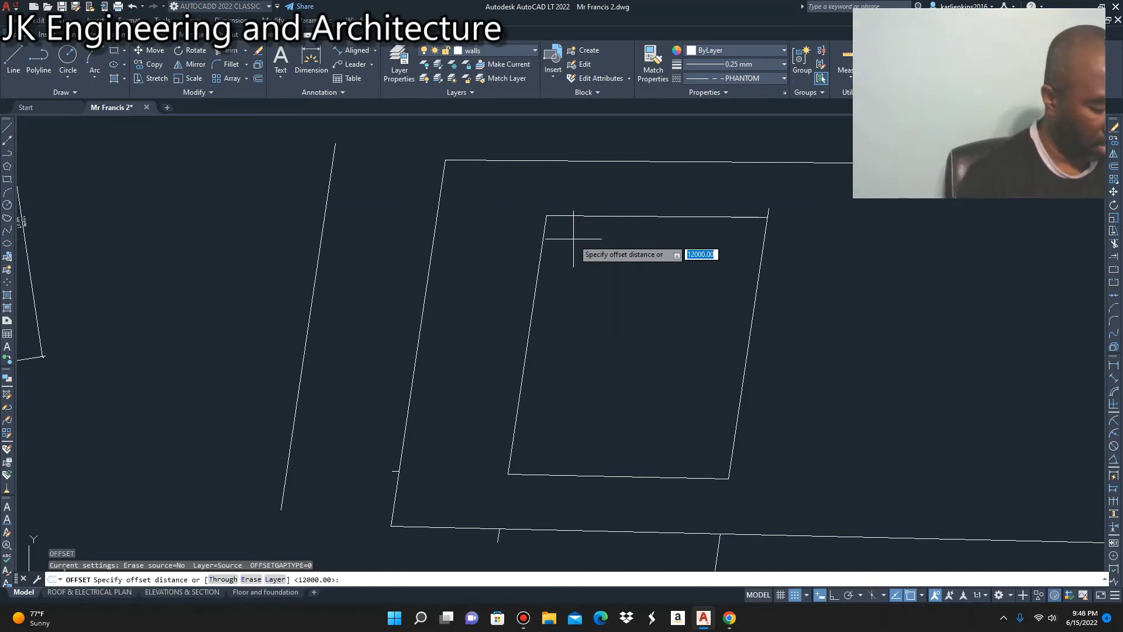
pyautogui.write('450')
pyautogui.press('Return')
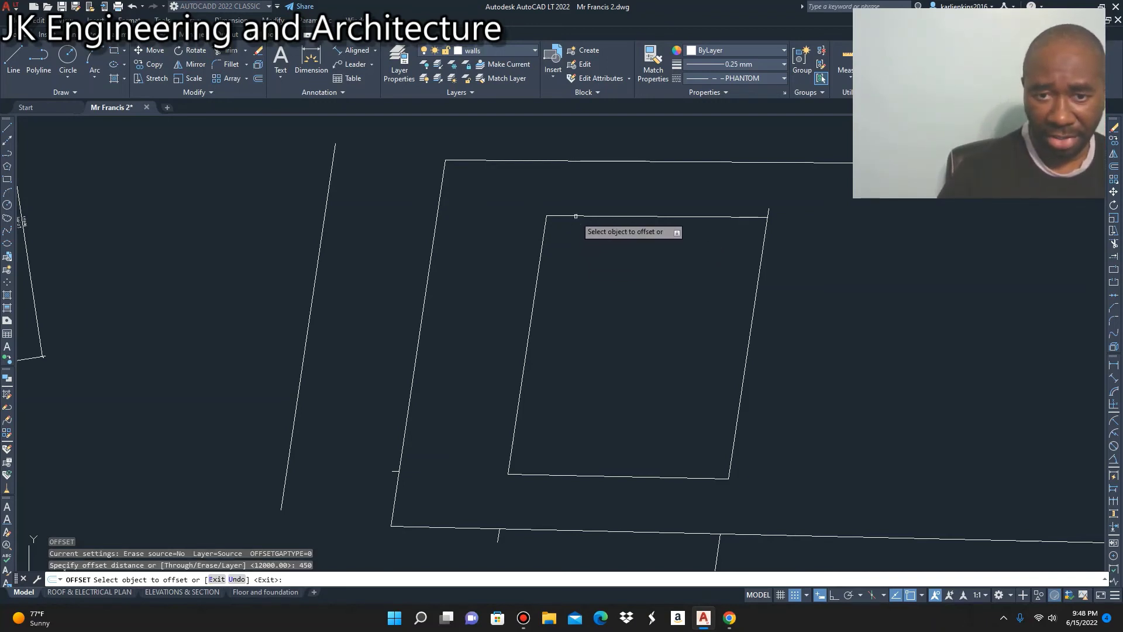
pyautogui.click(576, 216)
pyautogui.click(585, 269)
pyautogui.click(535, 309)
pyautogui.click(570, 398)
pyautogui.click(593, 476)
pyautogui.click(597, 444)
pyautogui.click(743, 390)
pyautogui.click(704, 394)
pyautogui.press('Escape')
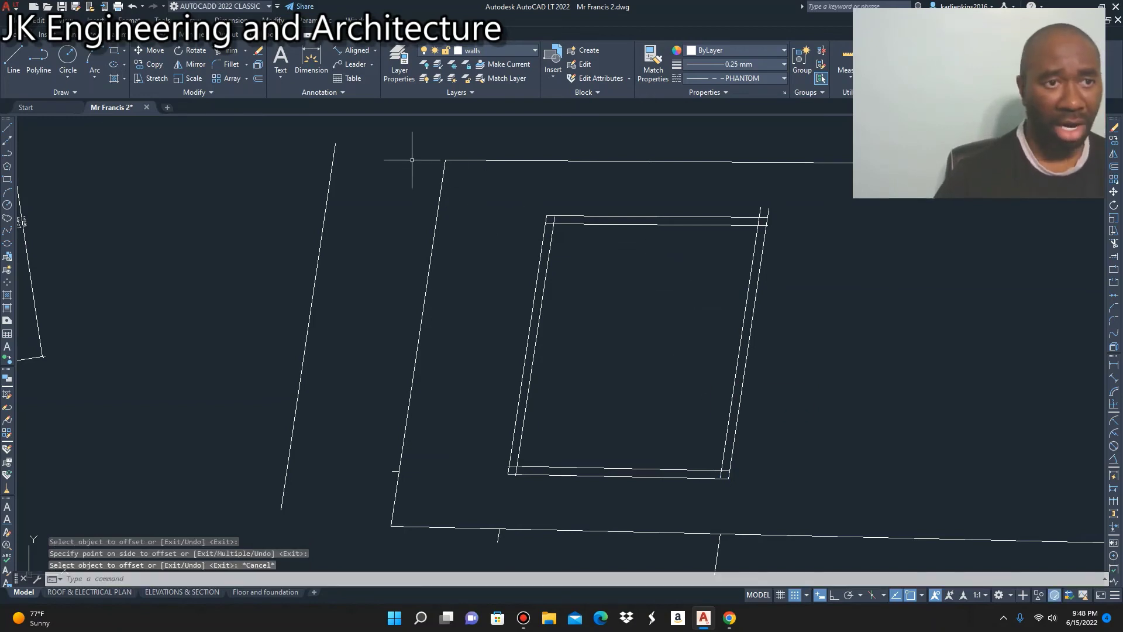
# Step: Trim the inner offset lines where they cross at the building outline's upper-left corner
pyautogui.rightClick(280, 148)
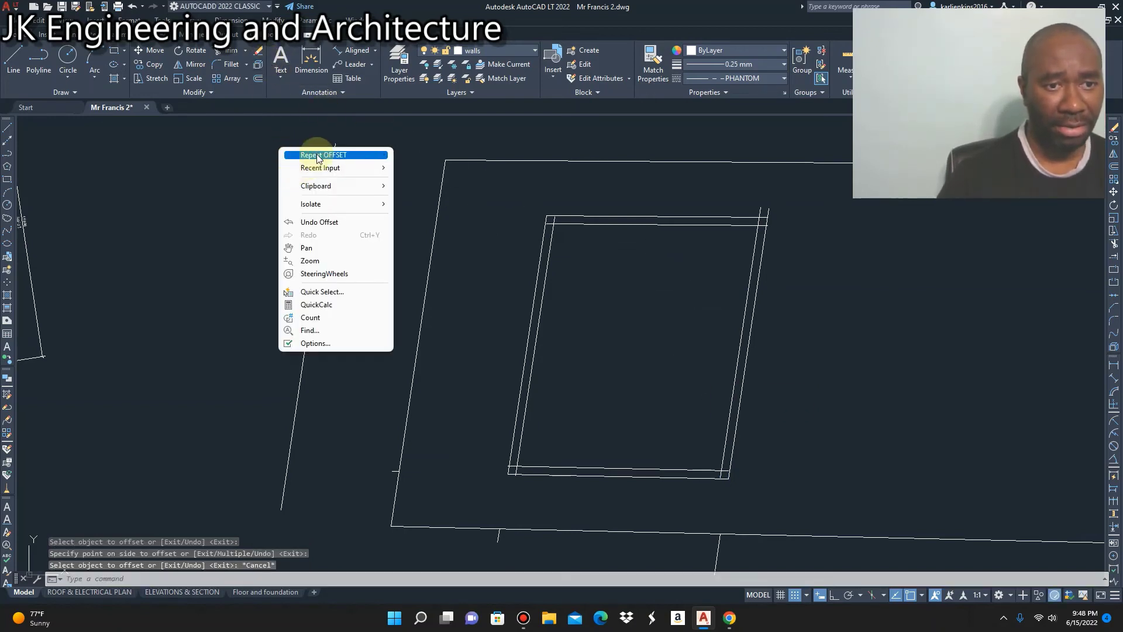
pyautogui.moveTo(362, 169)
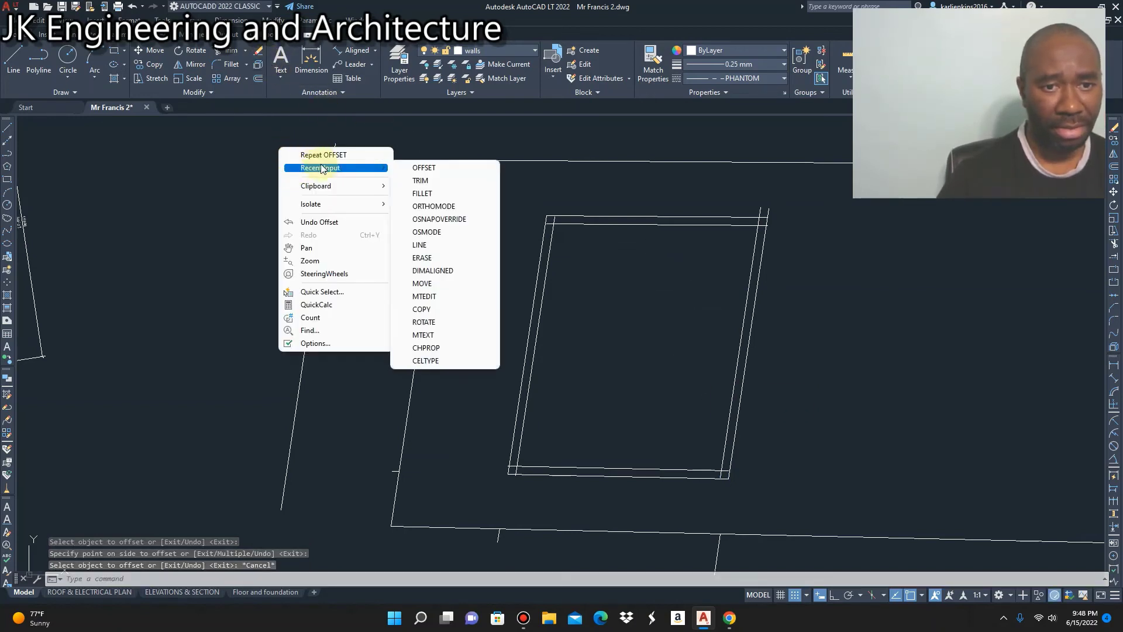
pyautogui.click(410, 186)
pyautogui.scroll(5, 504, 197)
pyautogui.click(506, 181)
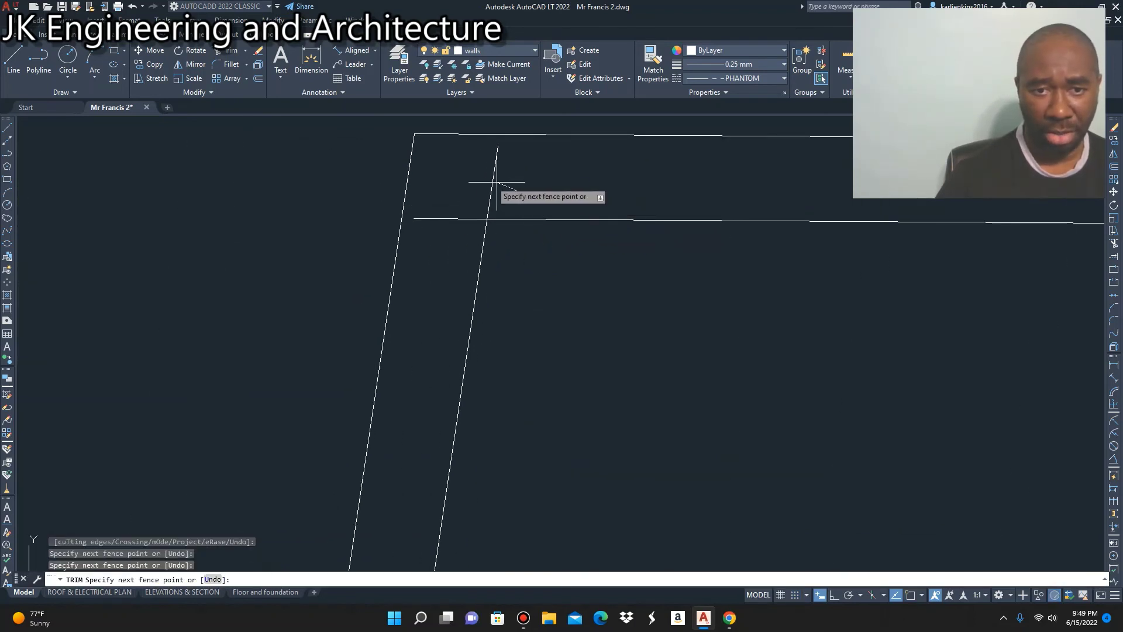
pyautogui.click(468, 226)
pyautogui.press('Return')
# Step: Trim the overshooting inner and outer line ends at the building outline's upper-right corner
pyautogui.scroll(-3, 410, 234)
pyautogui.scroll(-3, 642, 261)
pyautogui.scroll(5, 640, 228)
pyautogui.click(591, 220)
pyautogui.click(579, 199)
pyautogui.press('Return')
pyautogui.click(575, 207)
pyautogui.click(617, 156)
pyautogui.press('Return')
pyautogui.click(577, 147)
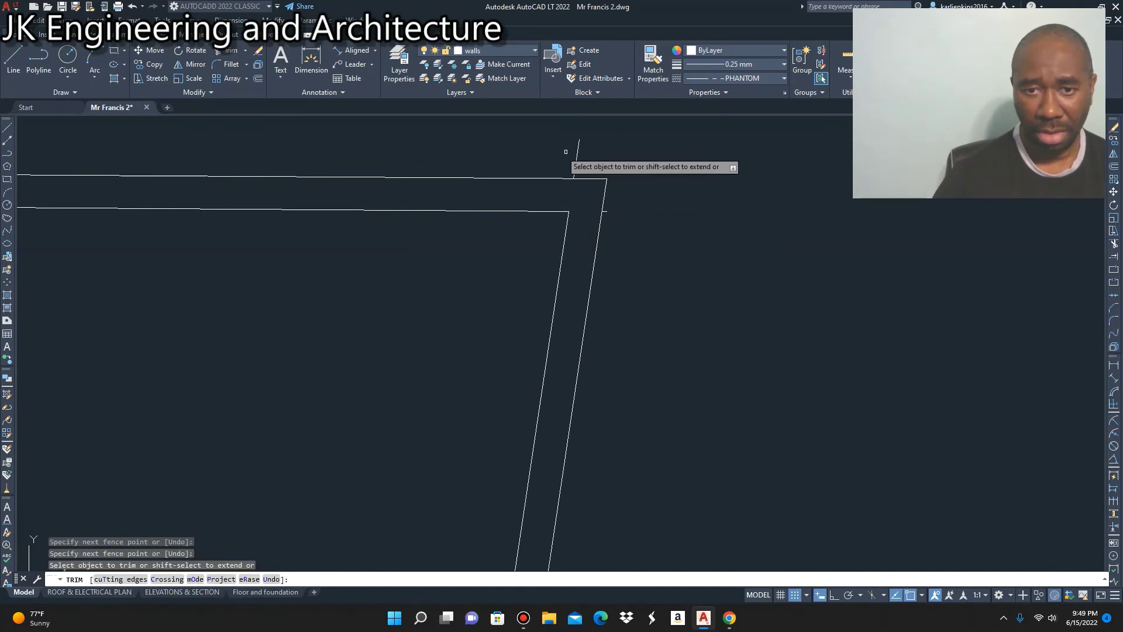
pyautogui.press('Return')
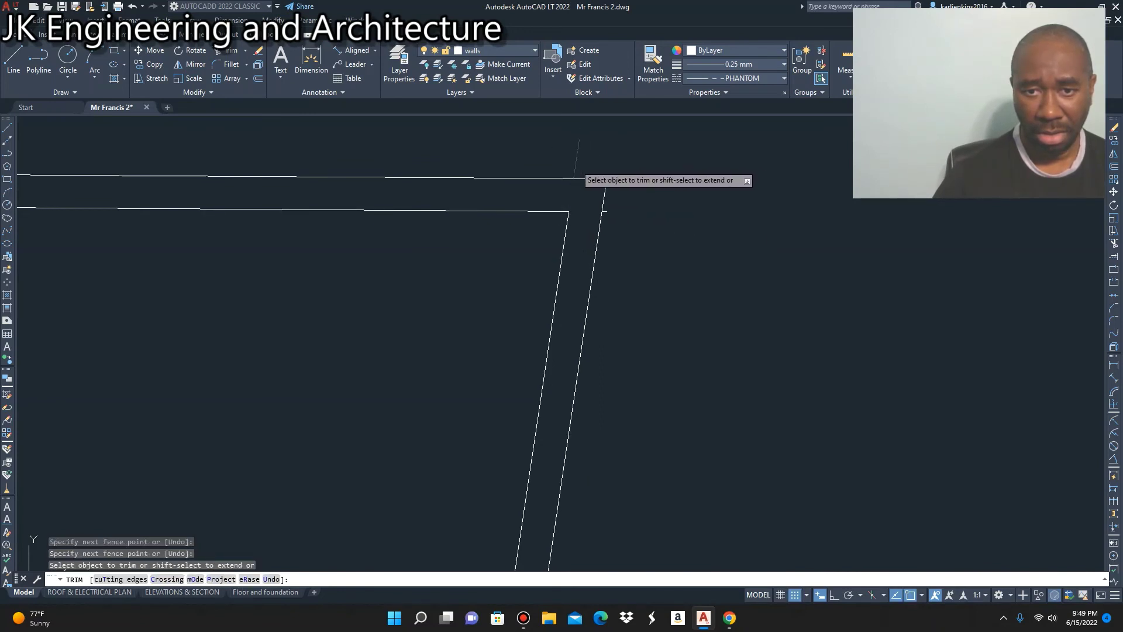
pyautogui.click(576, 165)
# Step: Trim the inner offset lines where they cross at the building outline's lower-right and lower-left corners
pyautogui.scroll(-3, 558, 304)
pyautogui.scroll(3, 538, 264)
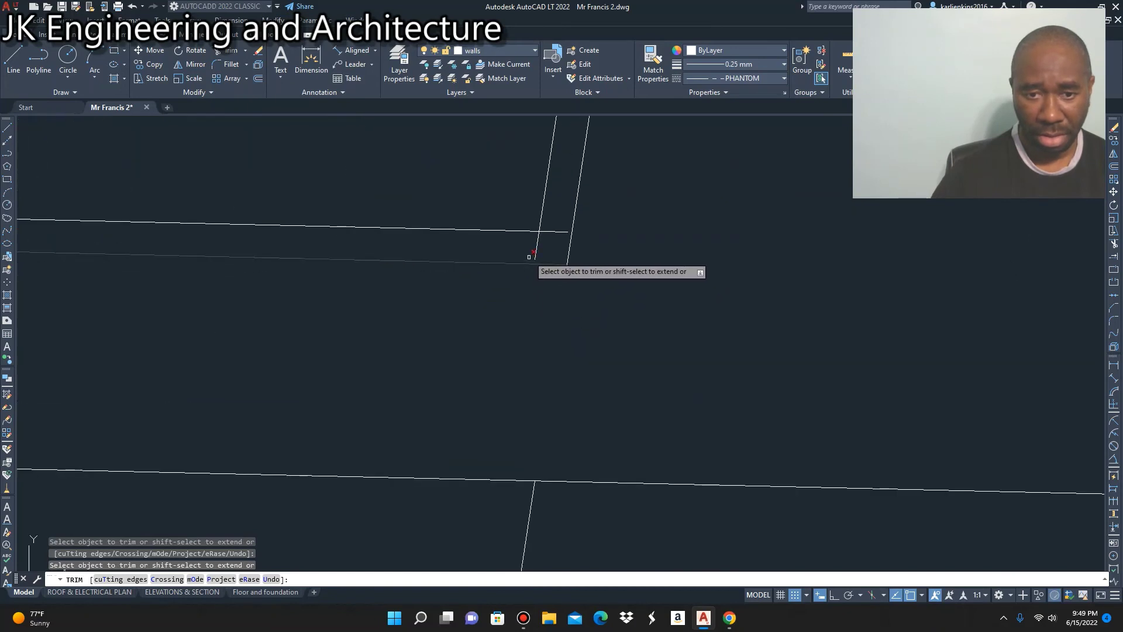
pyautogui.click(553, 225)
pyautogui.click(539, 240)
pyautogui.press('Return')
pyautogui.scroll(-4, 612, 255)
pyautogui.scroll(5, 383, 255)
pyautogui.click(476, 251)
pyautogui.click(450, 248)
pyautogui.press('Return')
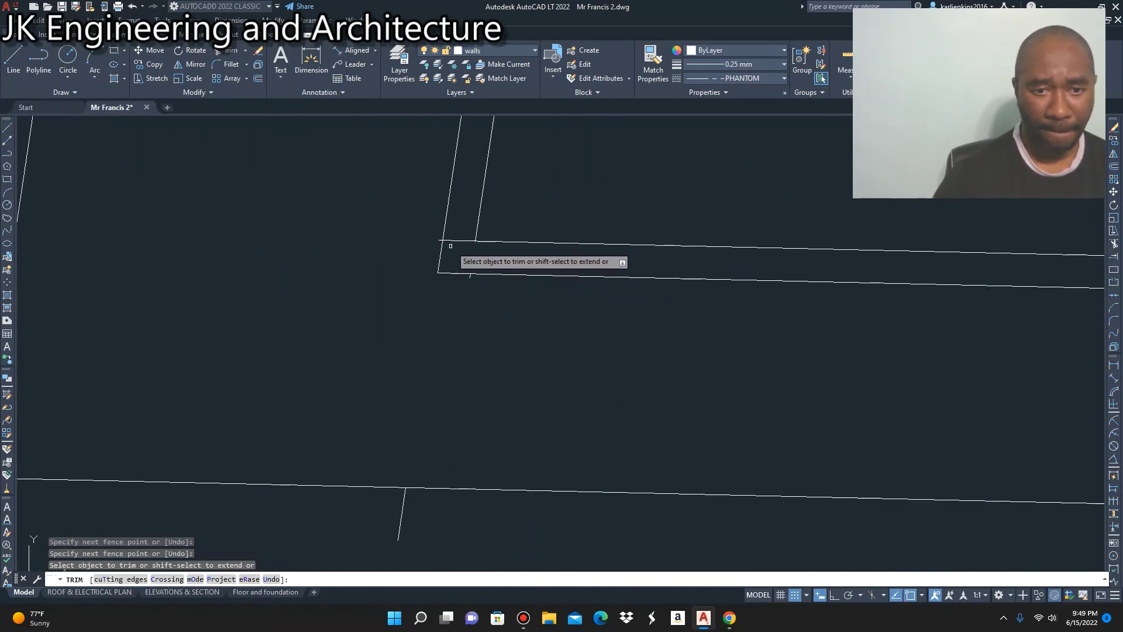
pyautogui.scroll(-4, 447, 261)
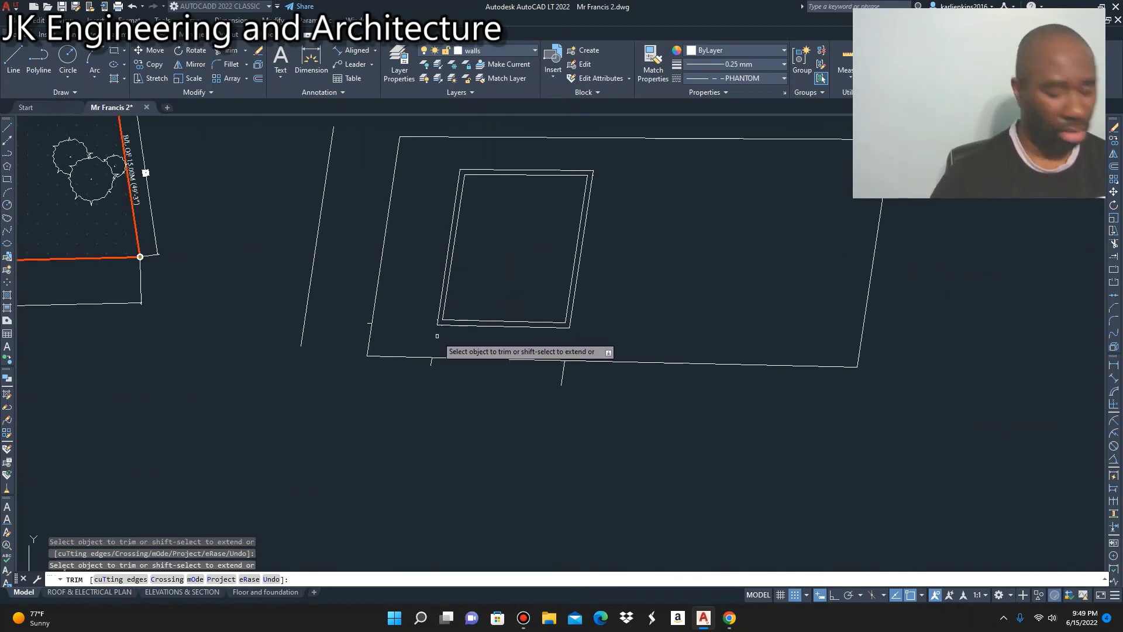
pyautogui.press('Escape')
# Step: Hatch the area inside the inner building outline with the ANSI31 pattern at scale 100
pyautogui.scroll(2, 518, 182)
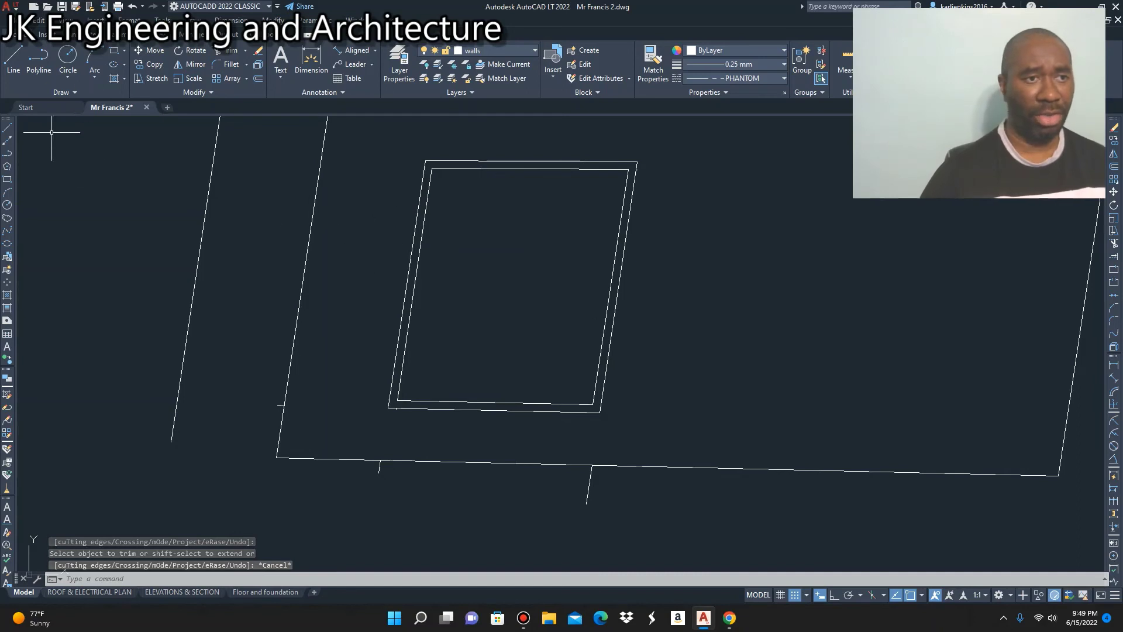
pyautogui.click(124, 80)
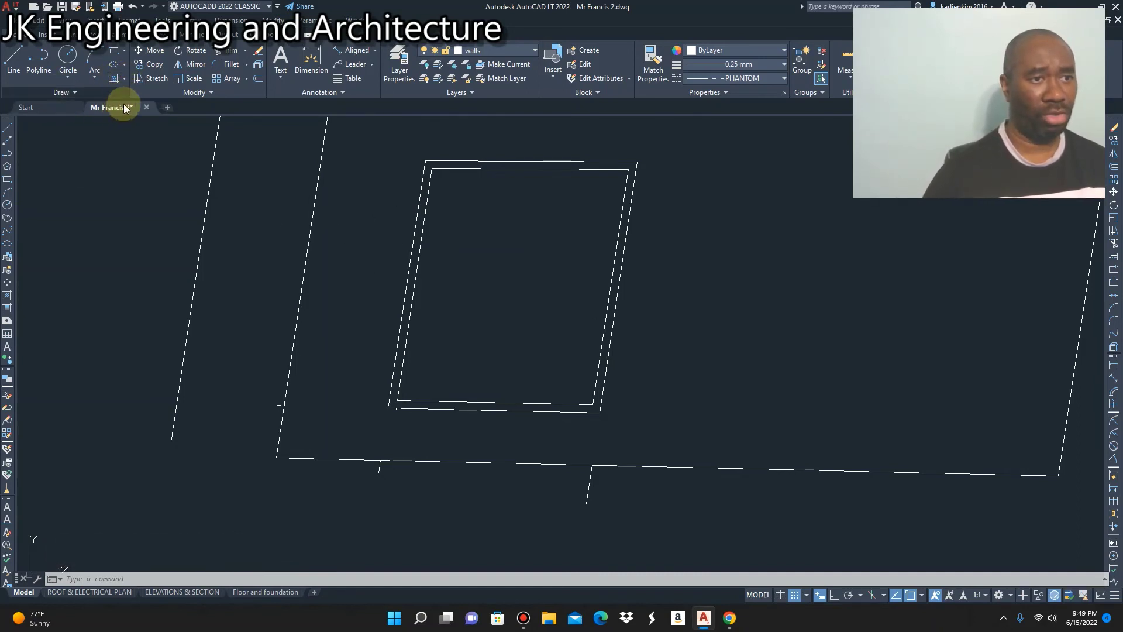
pyautogui.click(123, 80)
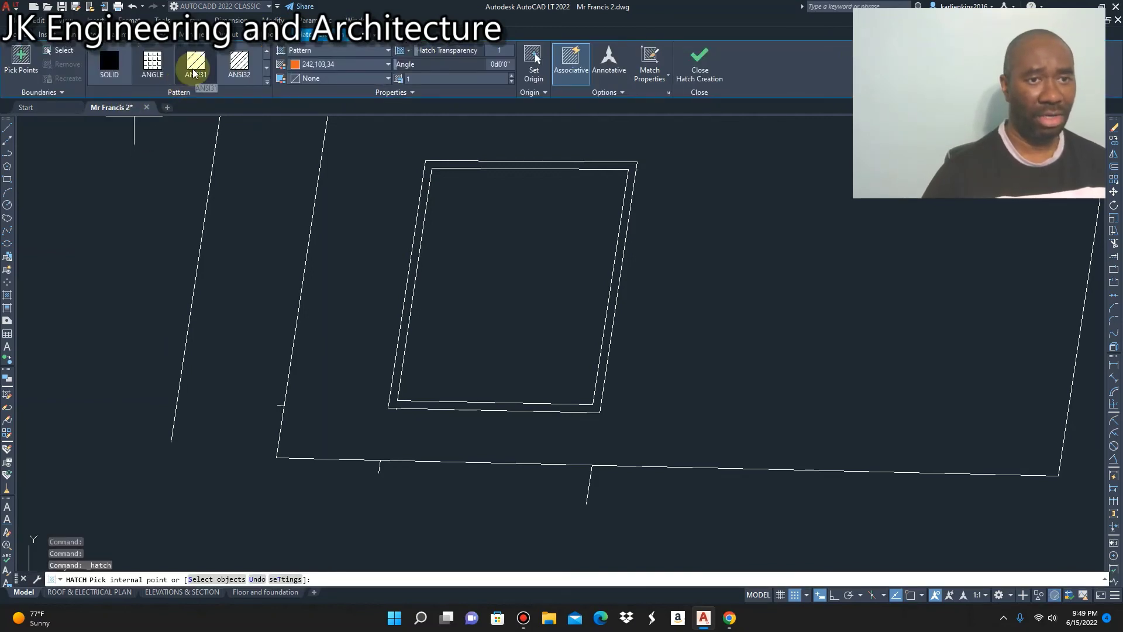
pyautogui.click(194, 73)
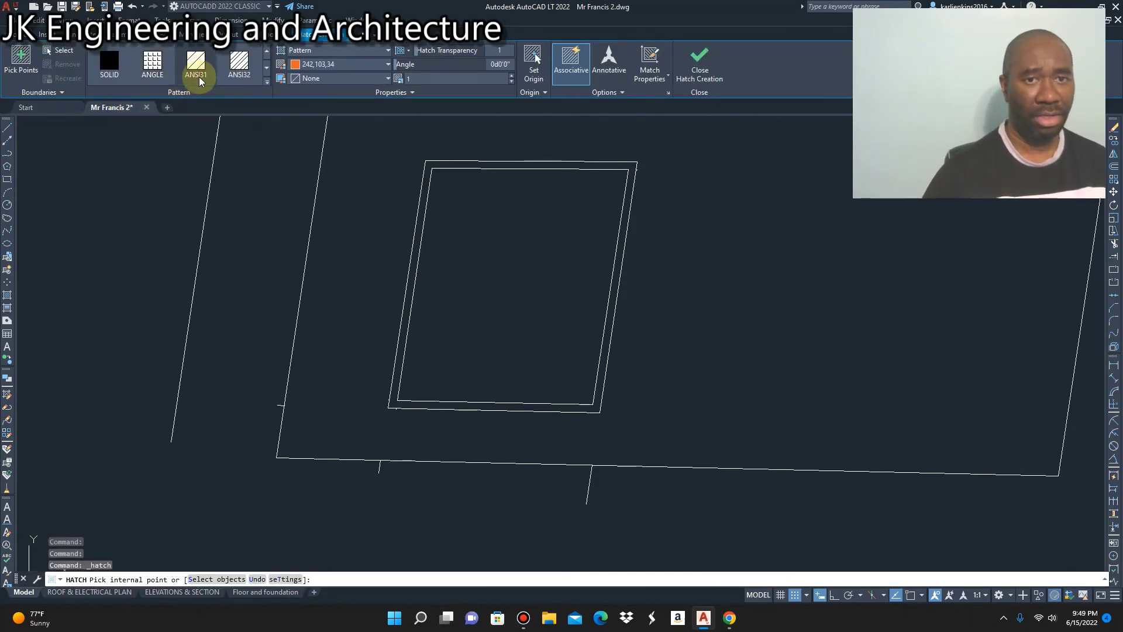
pyautogui.click(496, 244)
pyautogui.click(425, 79)
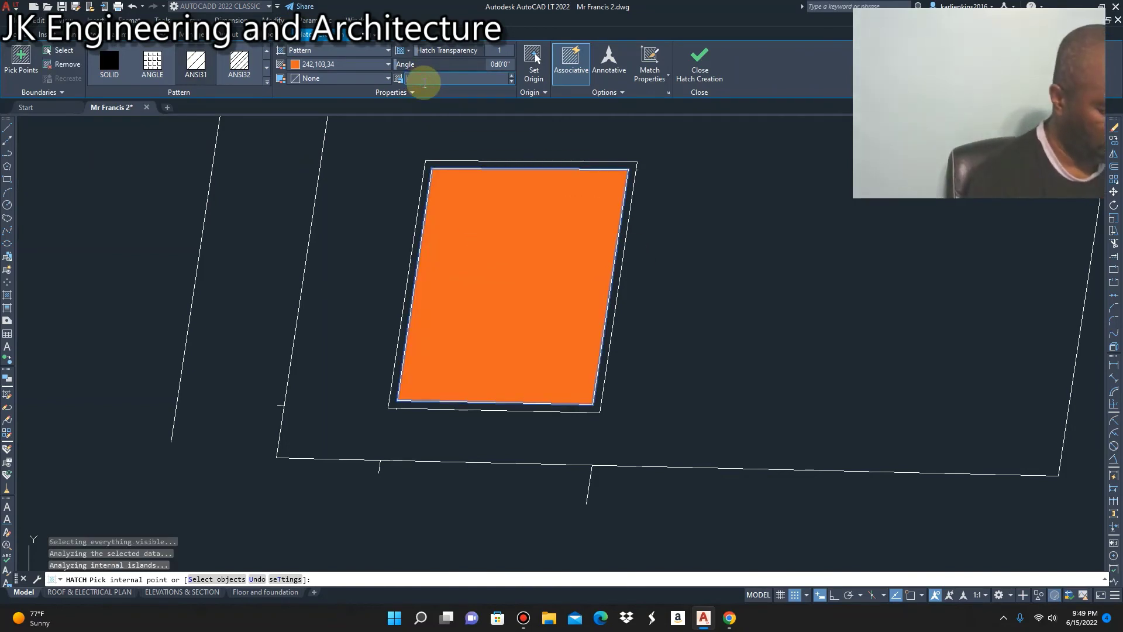
pyautogui.press('Return')
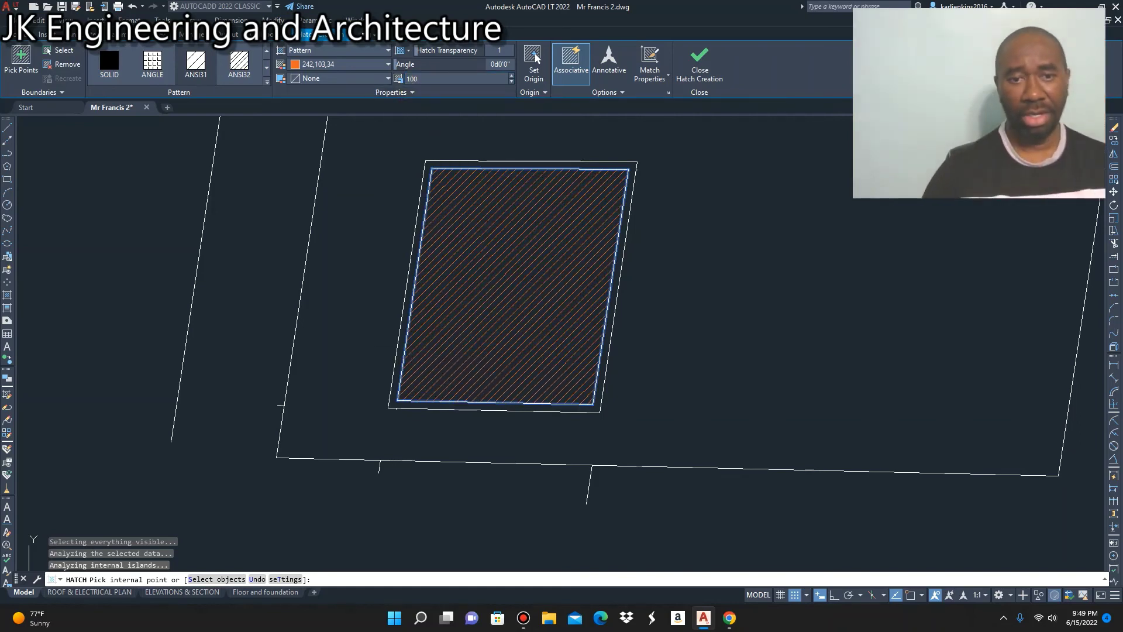
pyautogui.press('Escape')
pyautogui.scroll(-2, 445, 266)
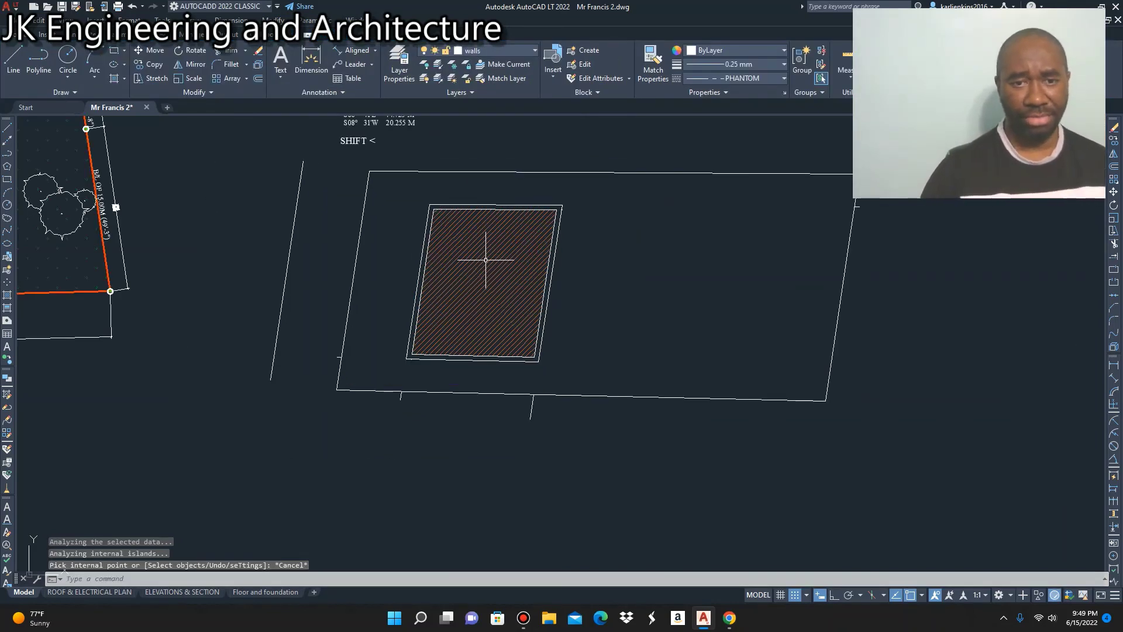
pyautogui.scroll(2, 490, 240)
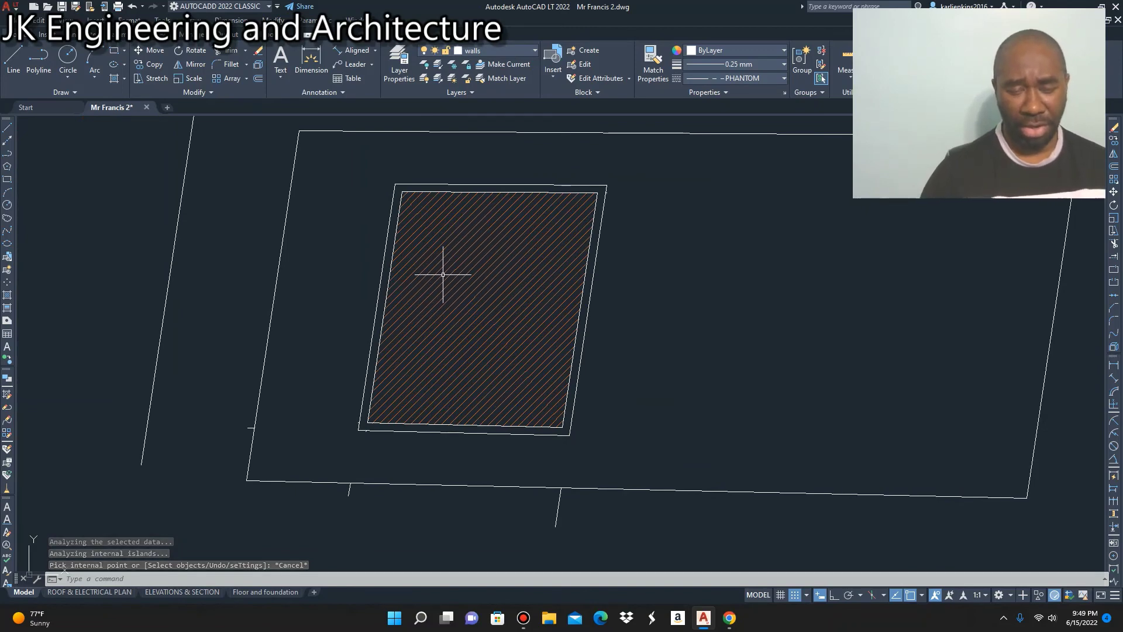
pyautogui.scroll(-2, 475, 281)
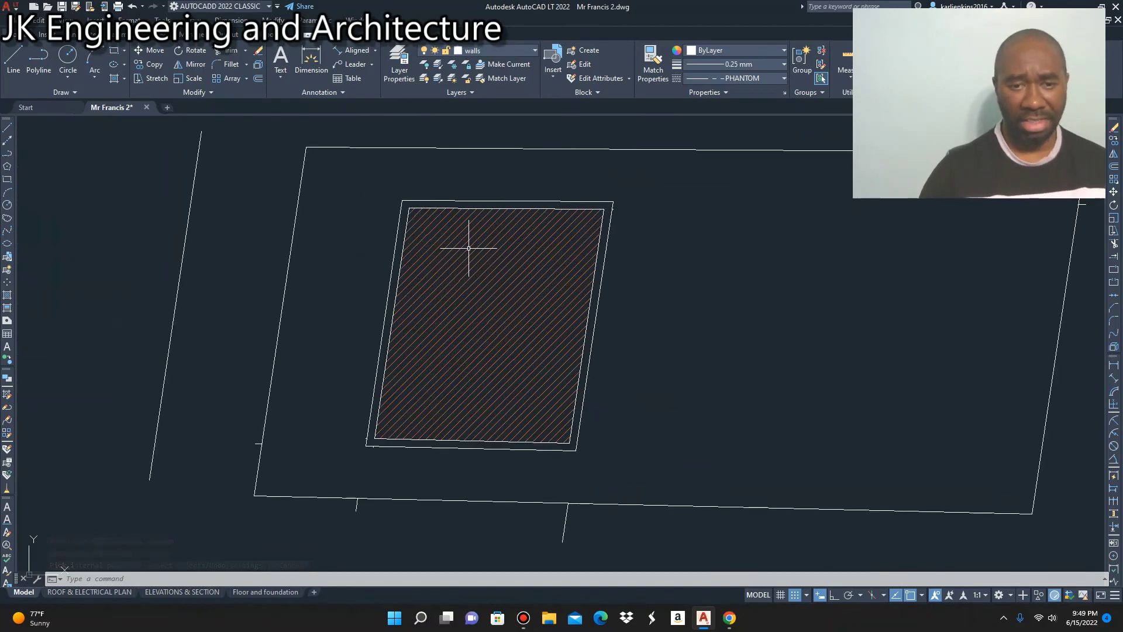
pyautogui.scroll(-2, 436, 294)
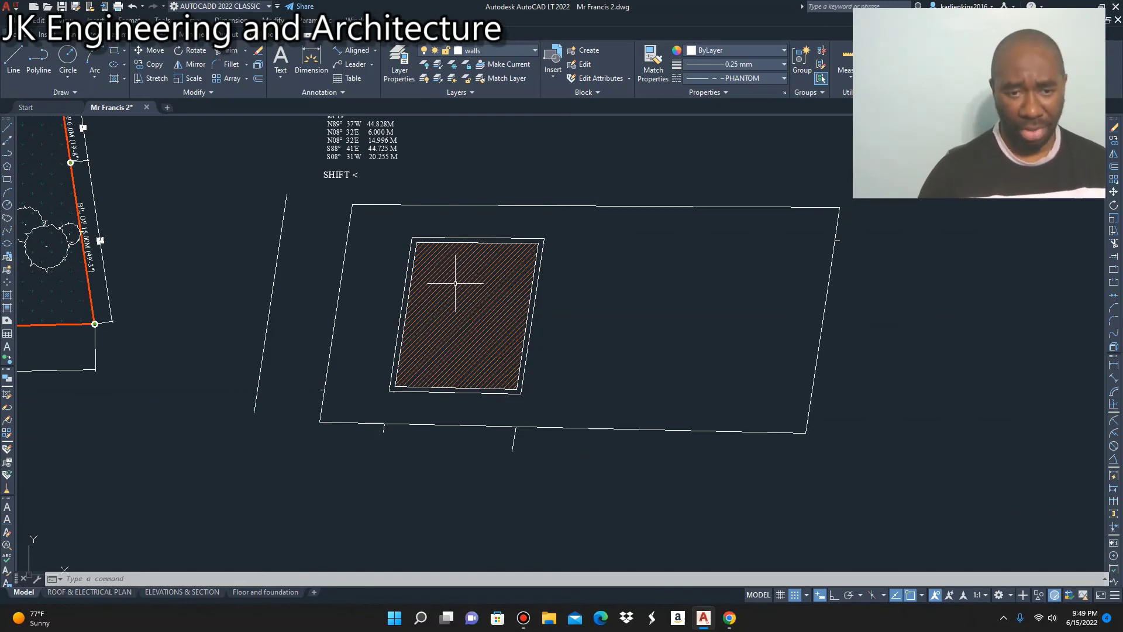
pyautogui.scroll(2, 438, 271)
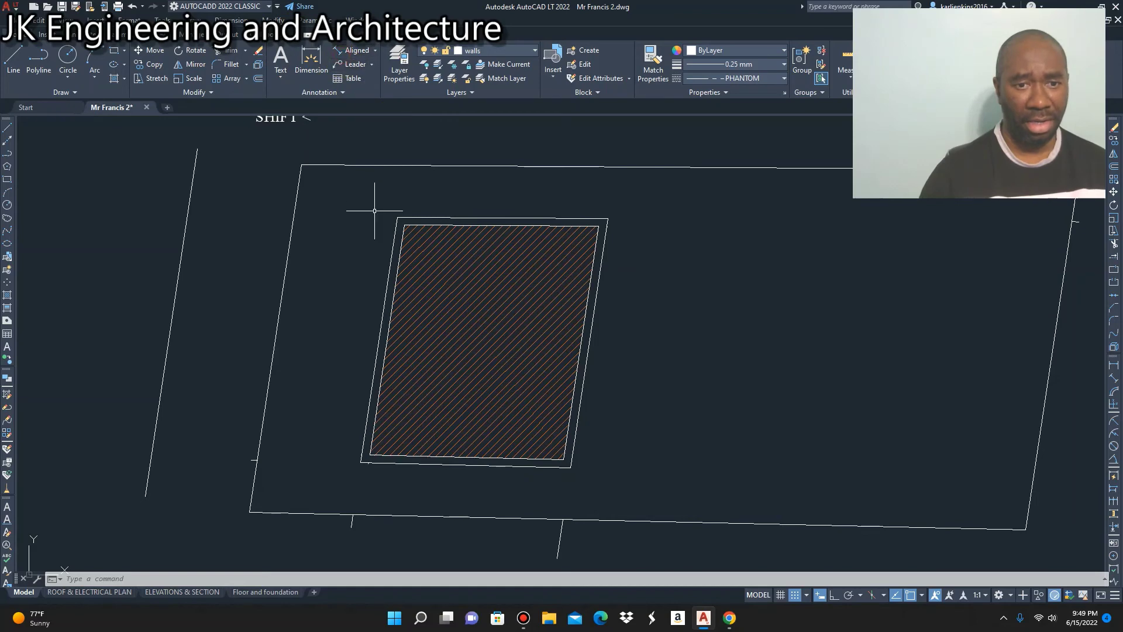
# Step: Add a horizontal linear dimension along the upper edge of the inner building outline, placing it above the outer outline
pyautogui.scroll(2, 383, 211)
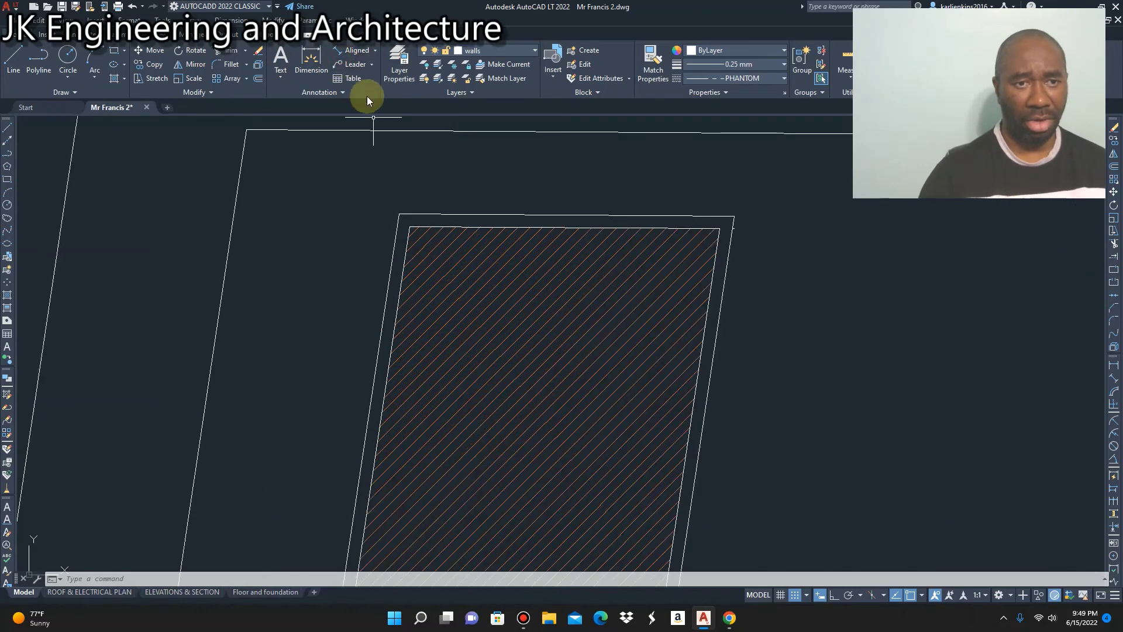
pyautogui.click(375, 51)
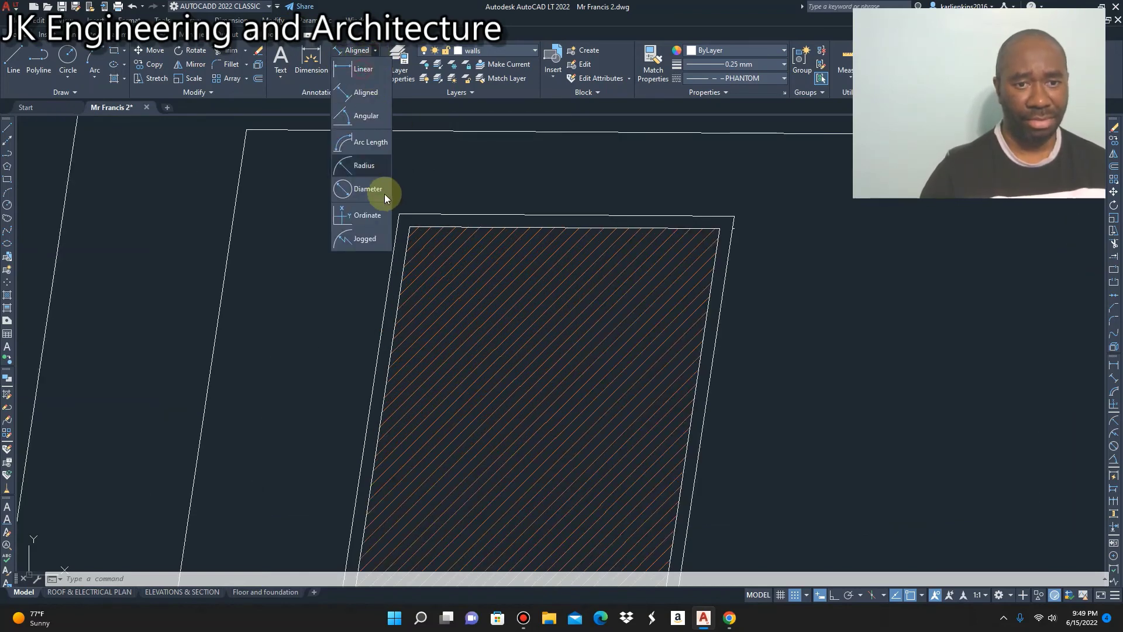
pyautogui.click(355, 70)
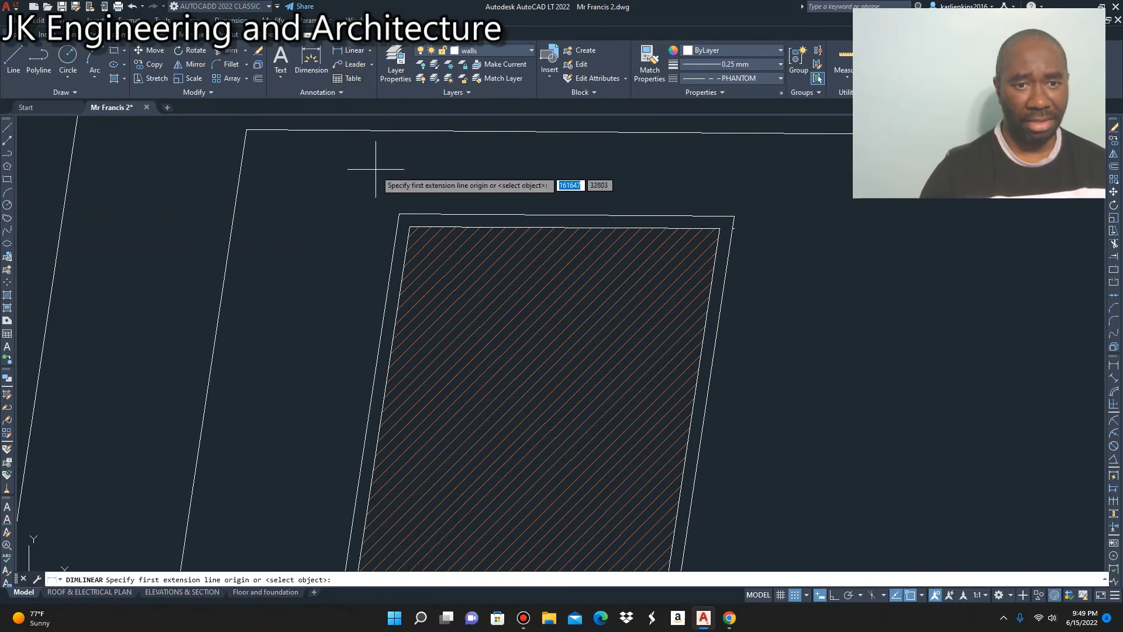
pyautogui.click(410, 228)
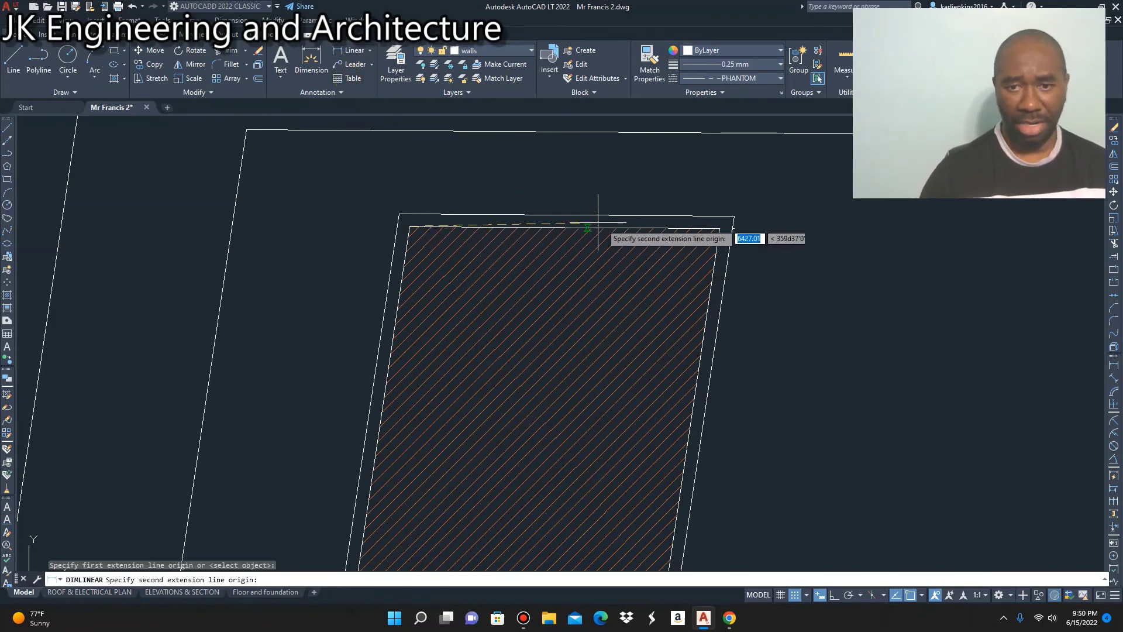
pyautogui.click(713, 228)
pyautogui.click(704, 183)
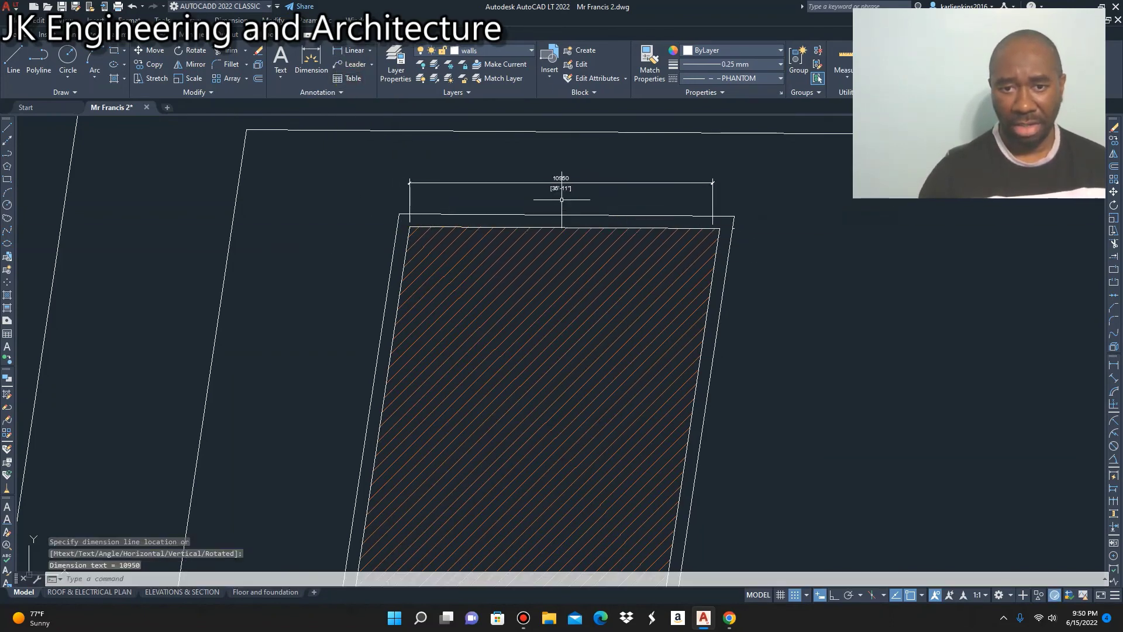
# Step: Add a vertical linear dimension between the inner building outline's upper-left and lower-left corners, placing it outside the building's left side
pyautogui.scroll(4, 565, 179)
pyautogui.scroll(-6, 503, 201)
pyautogui.scroll(2, 380, 202)
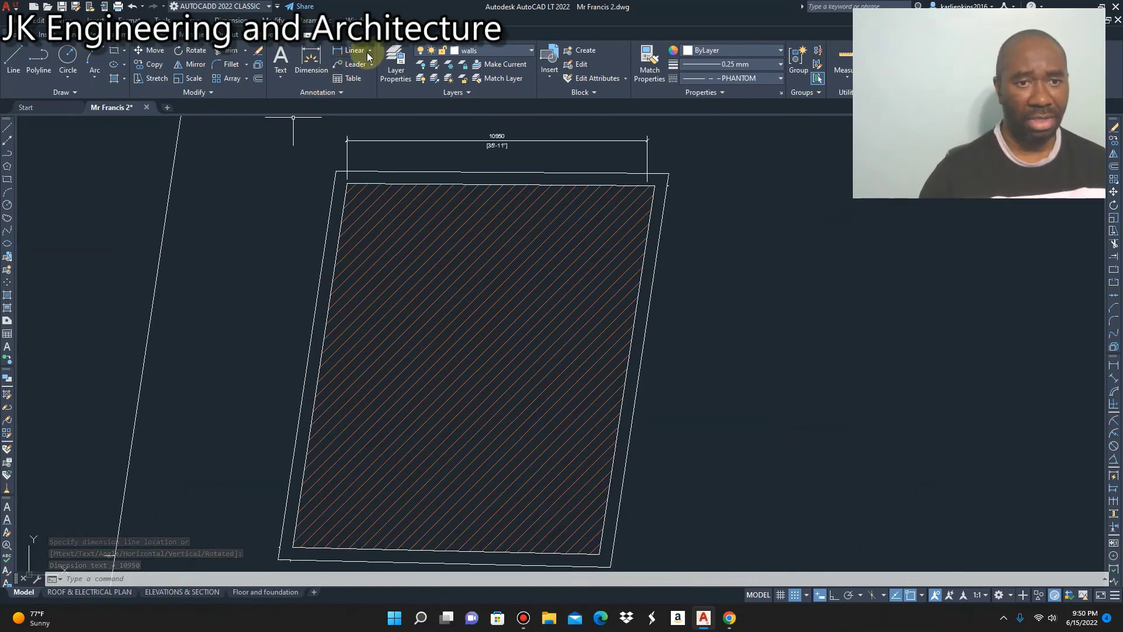
pyautogui.rightClick(247, 182)
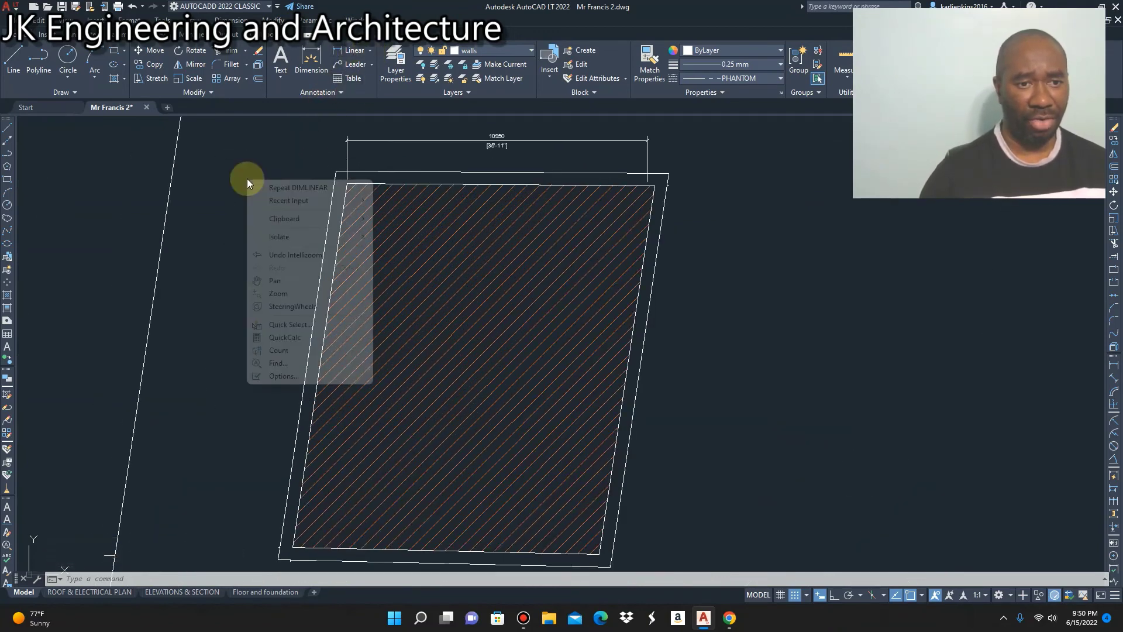
pyautogui.click(279, 186)
pyautogui.scroll(2, 321, 188)
pyautogui.click(351, 182)
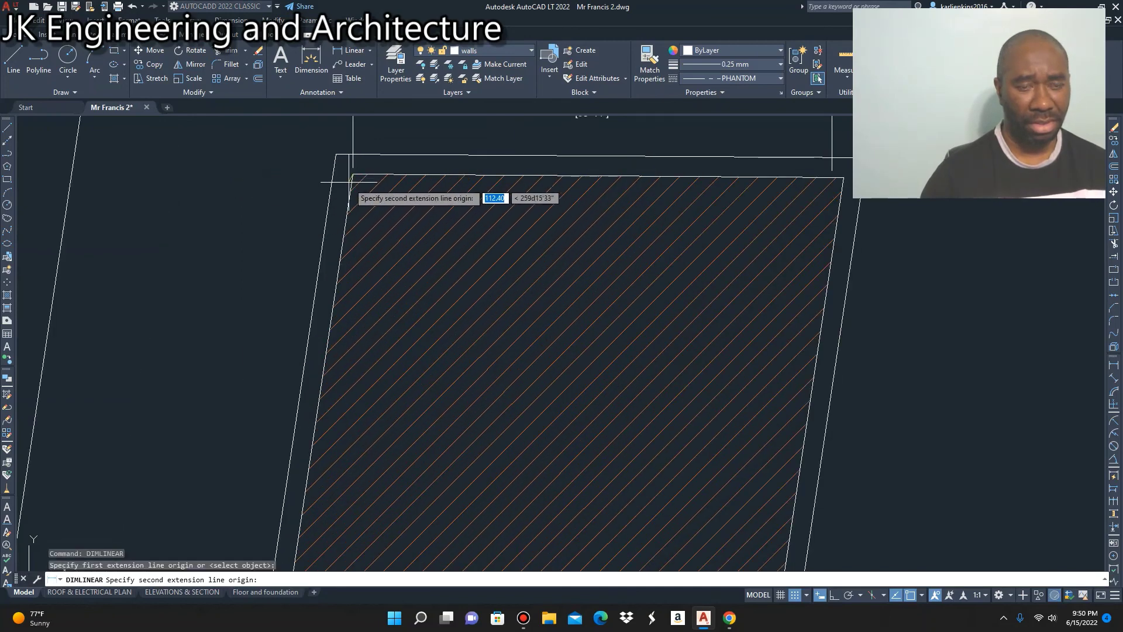
pyautogui.scroll(-3, 314, 293)
pyautogui.scroll(4, 291, 430)
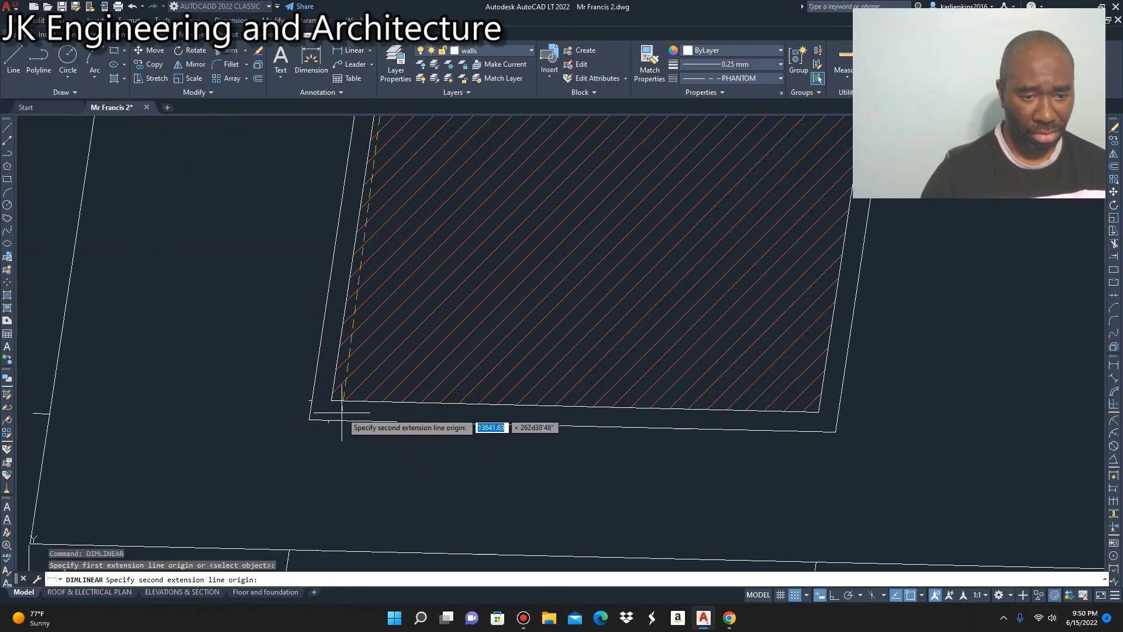
pyautogui.click(329, 400)
pyautogui.scroll(-3, 293, 402)
pyautogui.scroll(4, 299, 222)
pyautogui.scroll(-3, 300, 258)
pyautogui.click(300, 271)
# Step: Examine the building footprint's two dimensions and the lot 19 layout beside the existing site plan
pyautogui.scroll(4, 300, 270)
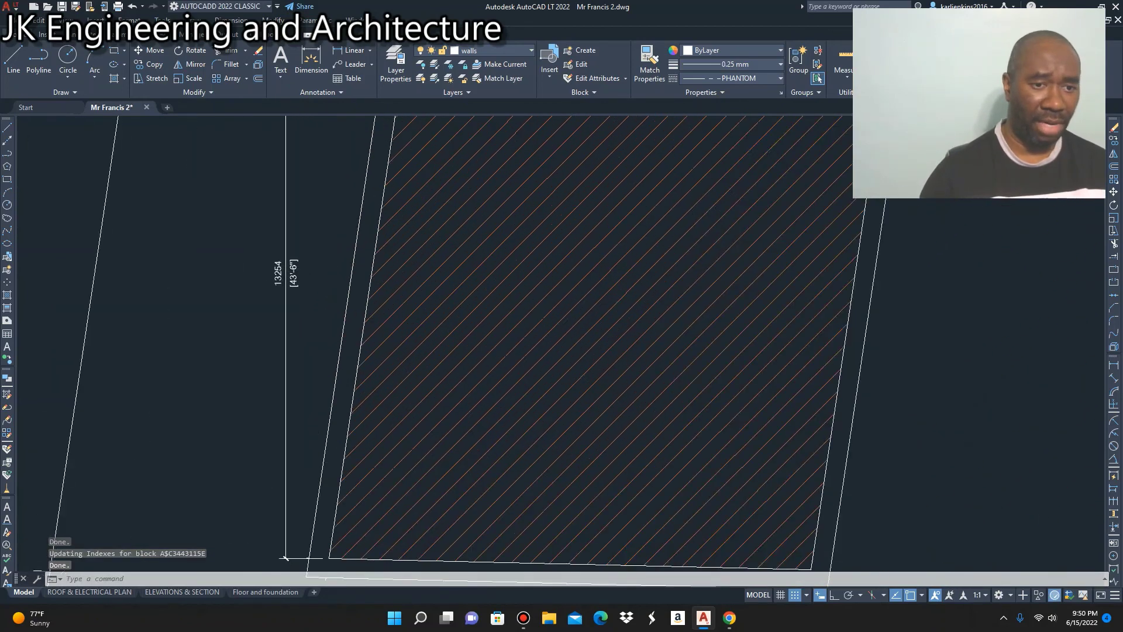
pyautogui.scroll(-6, 290, 292)
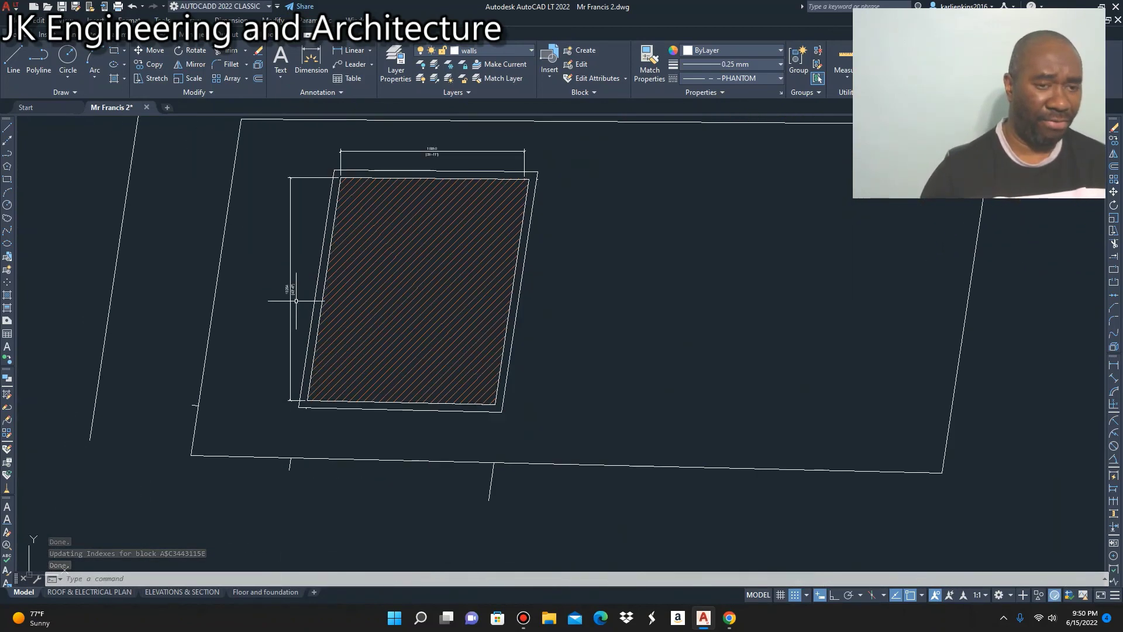
pyautogui.scroll(5, 393, 178)
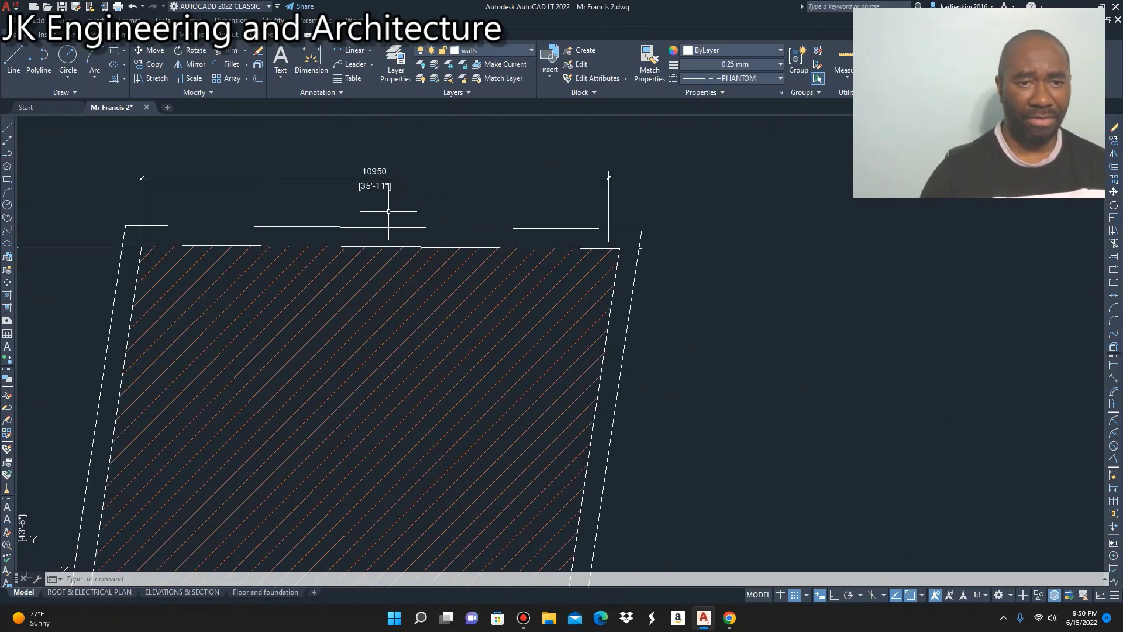
pyautogui.scroll(-6, 404, 225)
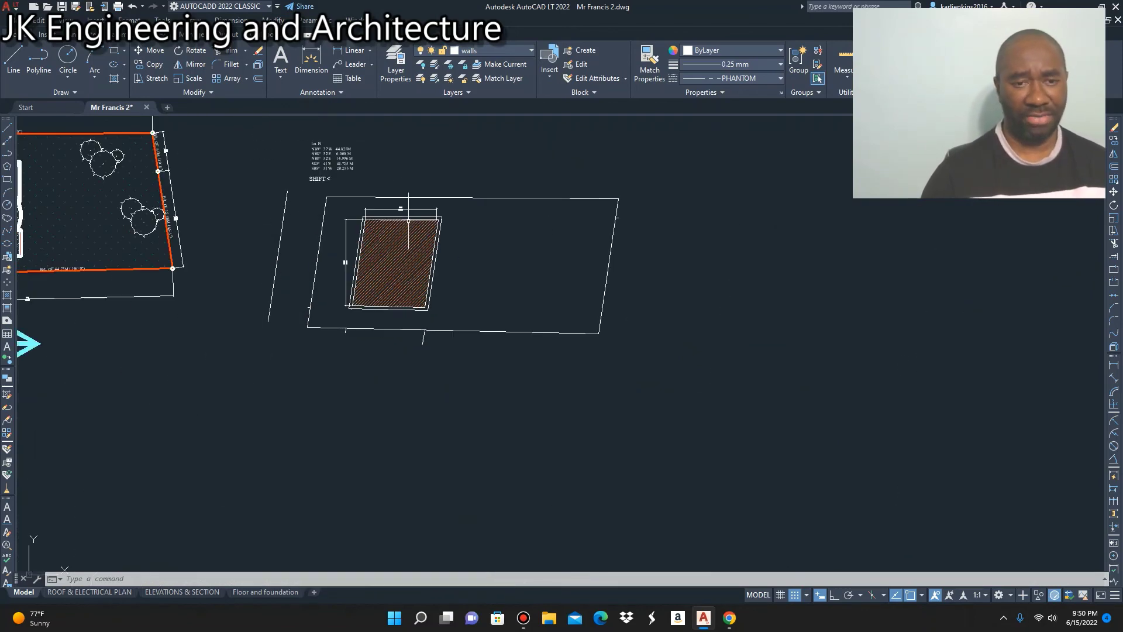
pyautogui.scroll(-2, 414, 231)
pyautogui.scroll(2, 315, 230)
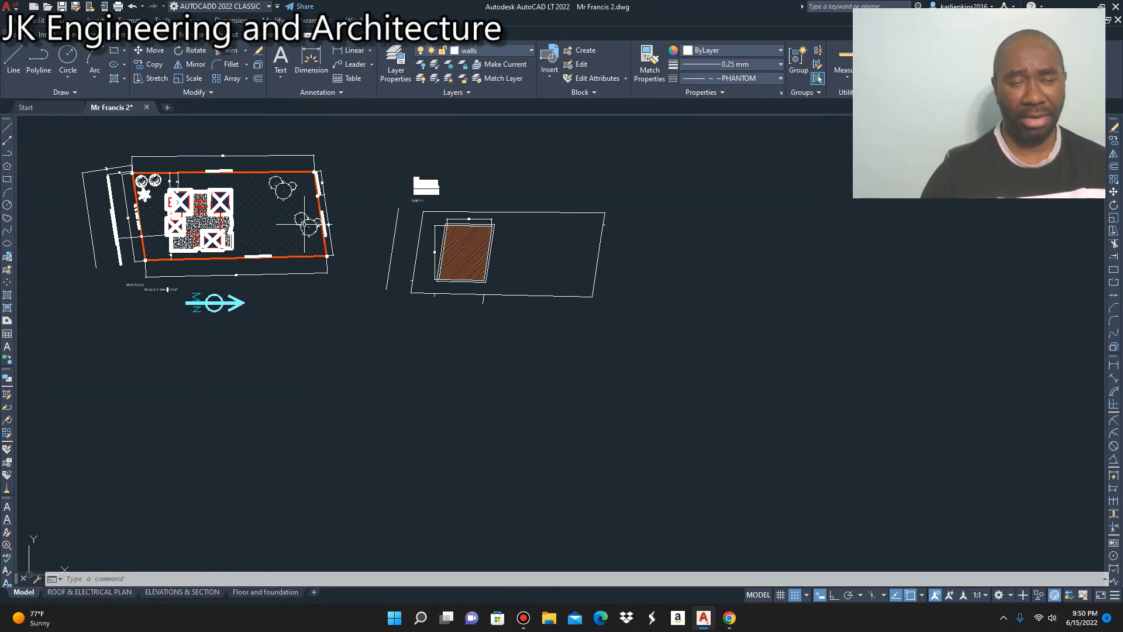
pyautogui.scroll(3, 359, 197)
pyautogui.scroll(-2, 459, 278)
pyautogui.scroll(2, 380, 257)
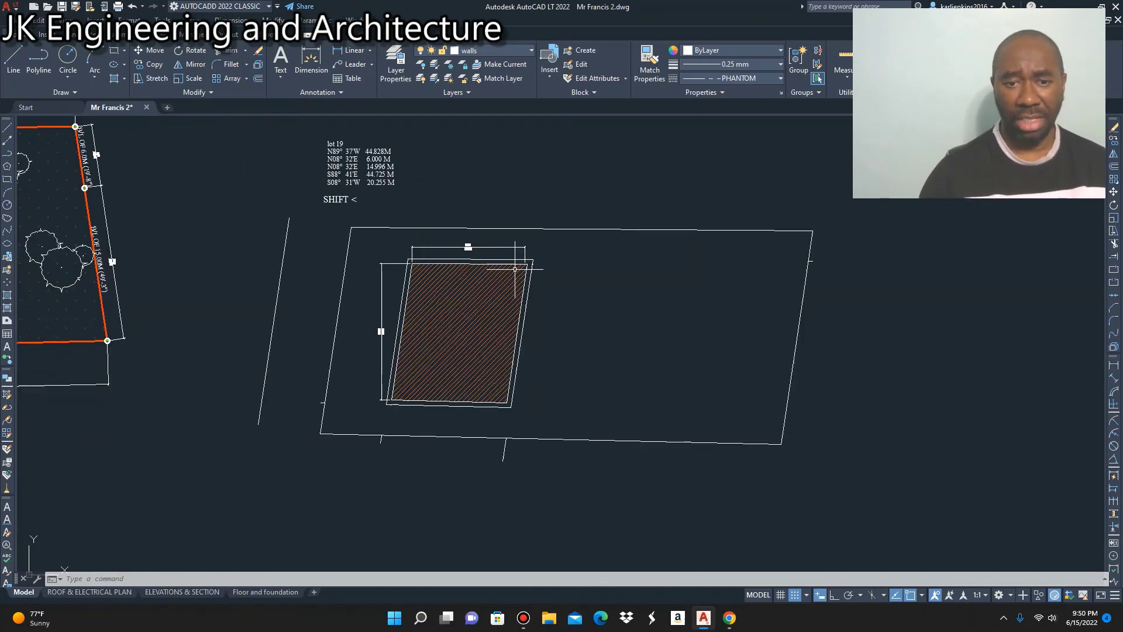
pyautogui.scroll(-2, 370, 255)
pyautogui.scroll(-2, 426, 268)
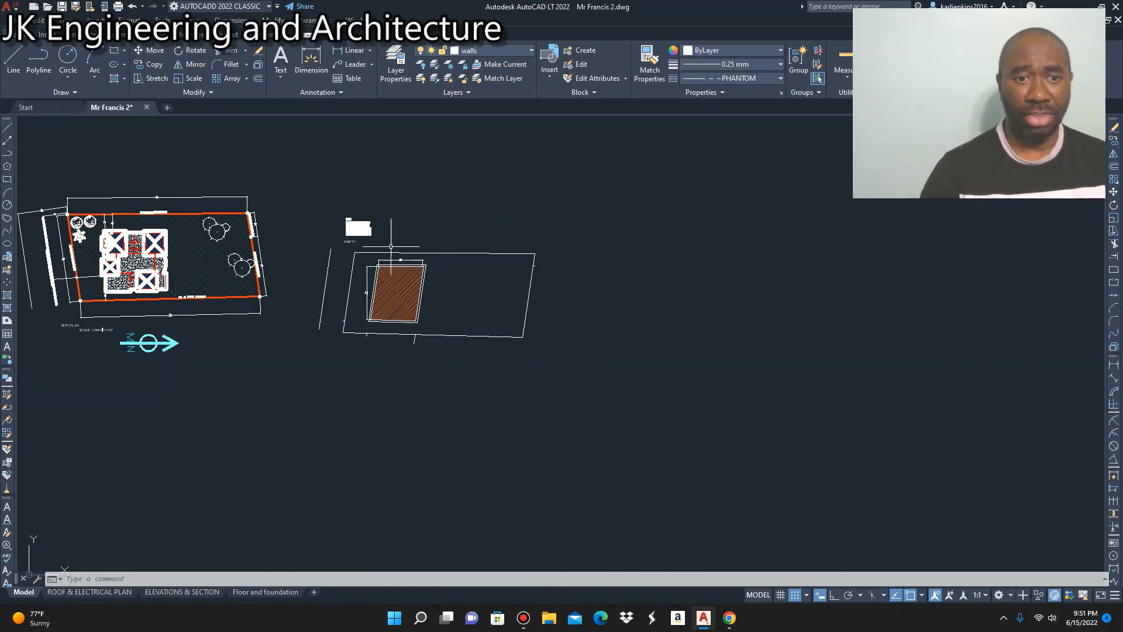
pyautogui.scroll(4, 392, 252)
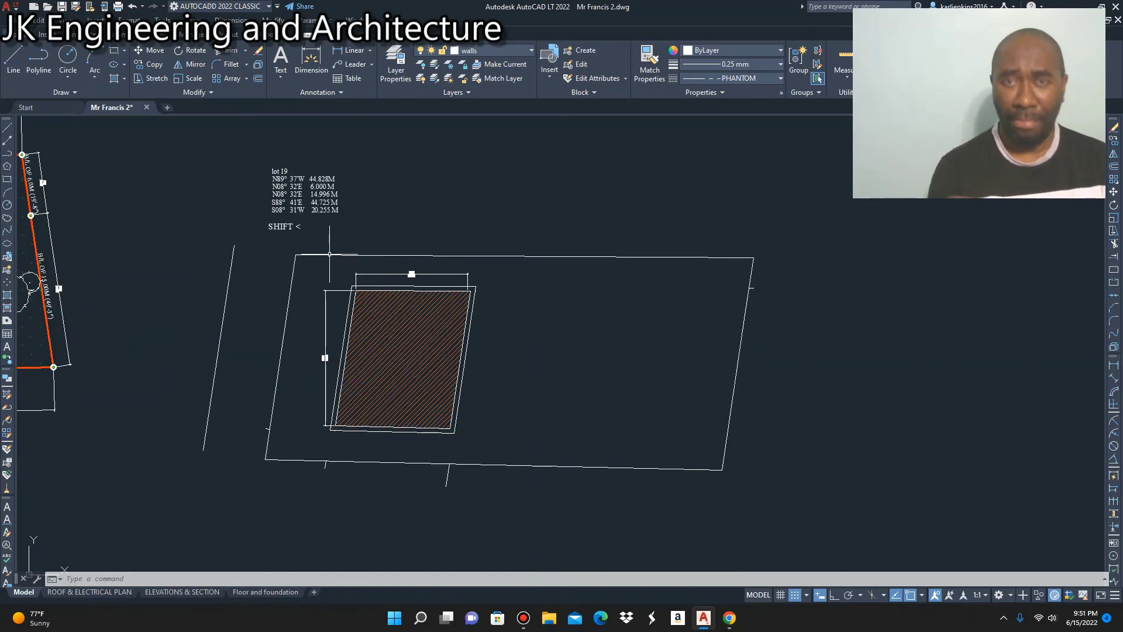